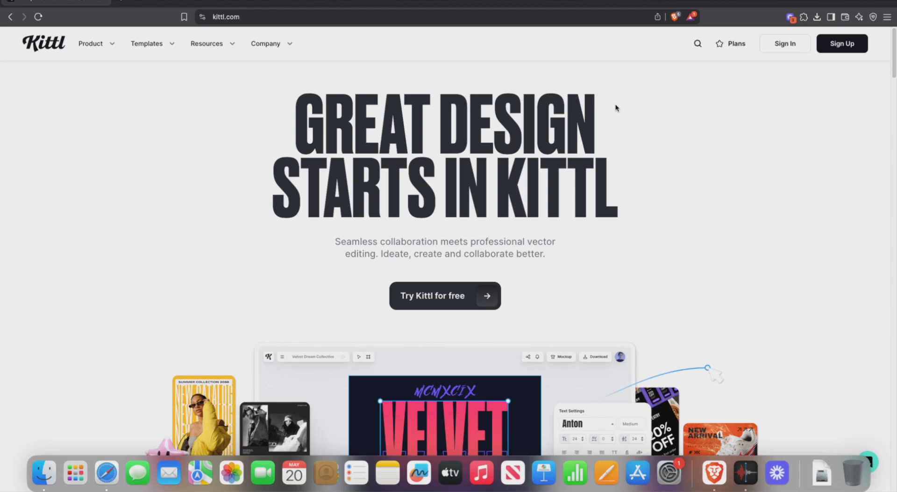
Step: Open Kittl's sign-in dialog, pick Google, and focus the empty email field
{"action": "left_click", "coordinate": [786, 45]}
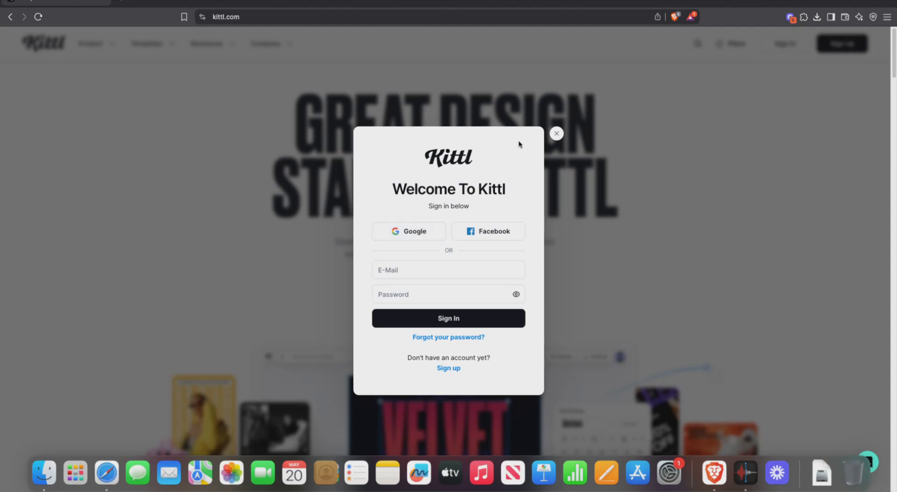
{"action": "left_click", "coordinate": [558, 133]}
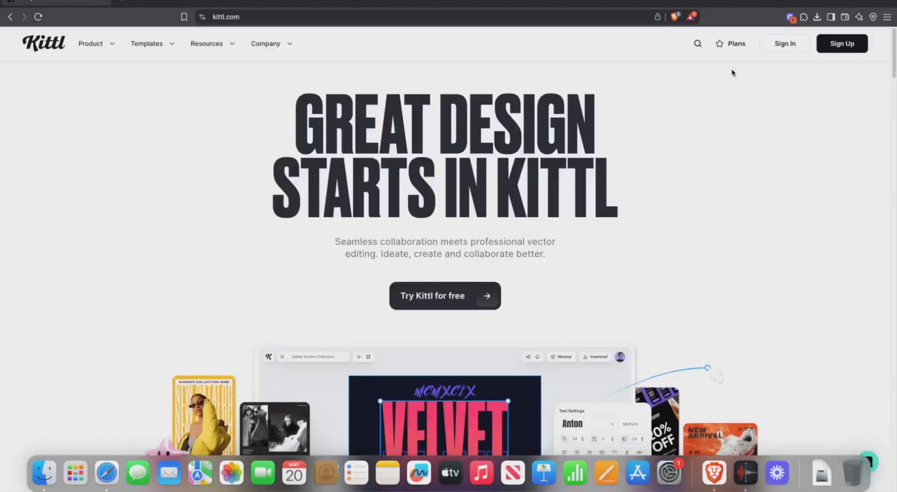
{"action": "left_click", "coordinate": [773, 47]}
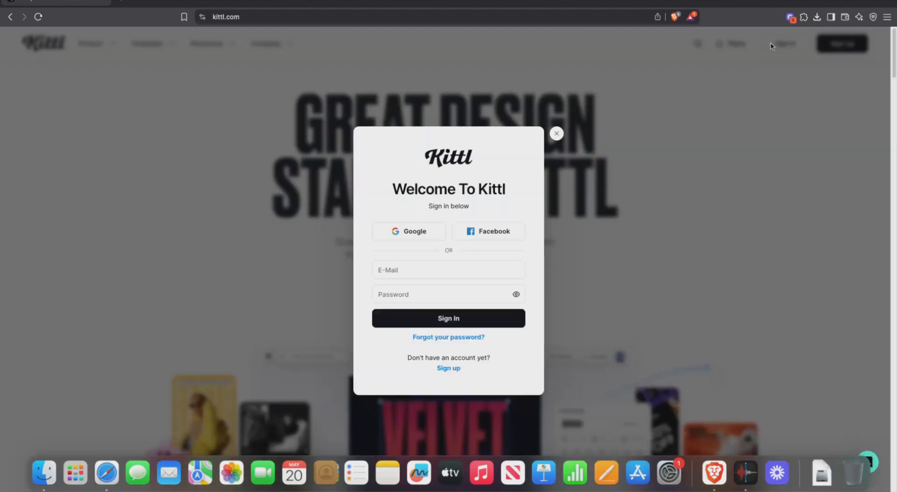
{"action": "left_click", "coordinate": [421, 231]}
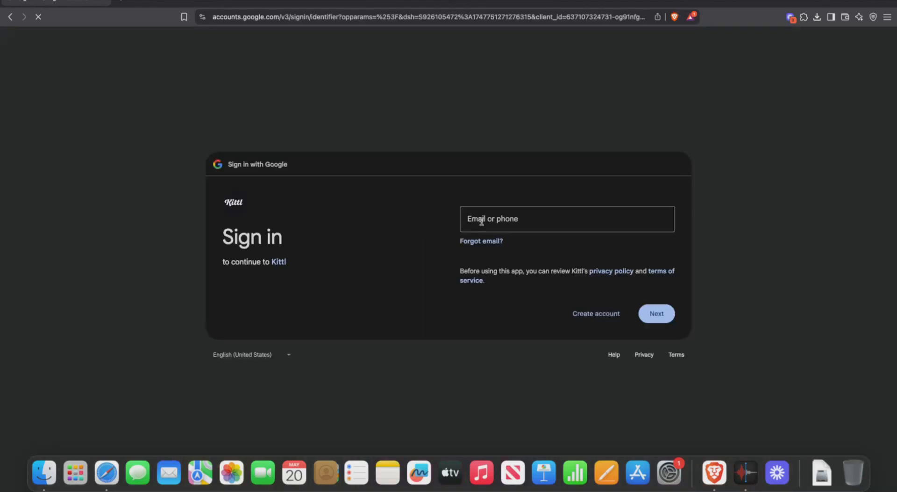
{"action": "left_click", "coordinate": [483, 220]}
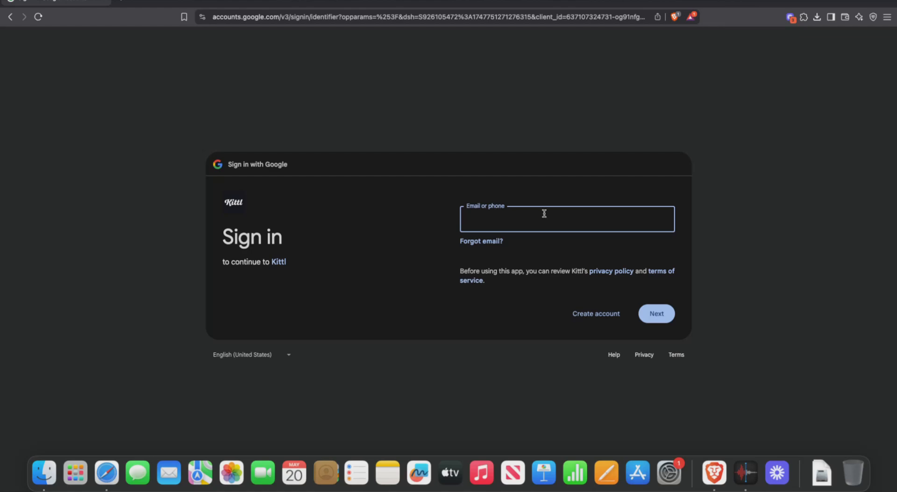
Step: Return to the Kittl homepage and restart Google sign-in at the email field
{"action": "left_click", "coordinate": [143, 146]}
{"action": "key", "text": "super+bracketleft"}
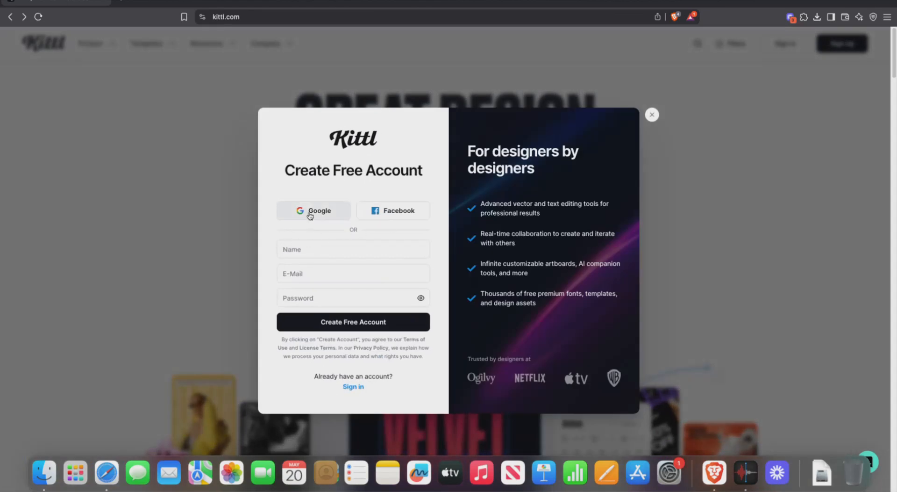
{"action": "left_click", "coordinate": [310, 214]}
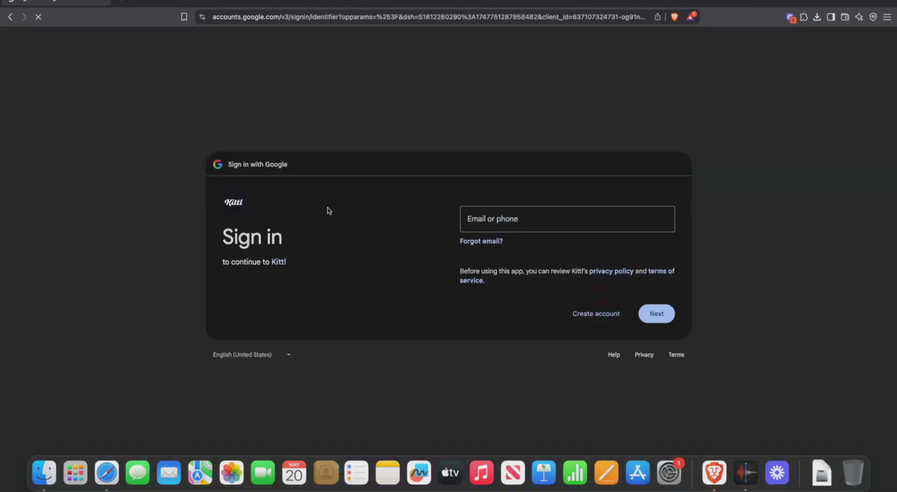
{"action": "left_click", "coordinate": [495, 211]}
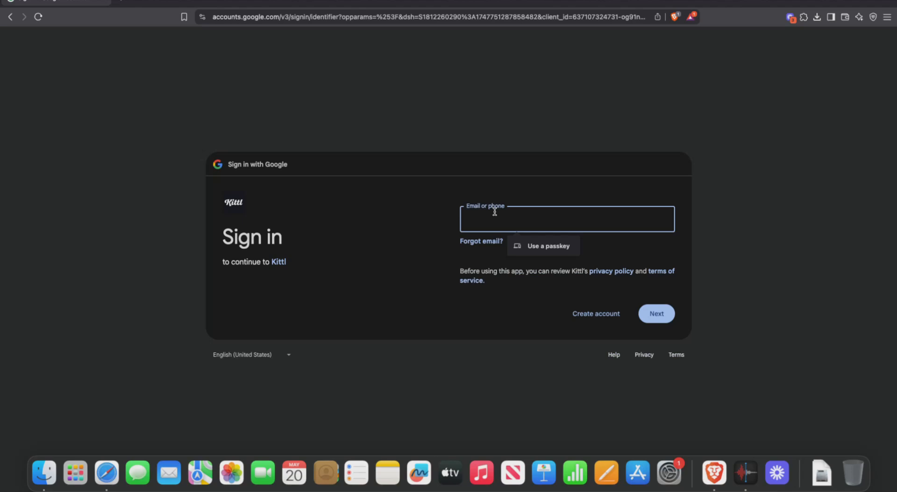
Step: Enter the account's email address, correcting typos, and submit it
{"action": "type", "text": "euege"}
{"action": "key", "text": "BackSpace"}
{"action": "key", "text": "BackSpace"}
{"action": "key", "text": "ctrl+super+space"}
{"action": "scroll", "coordinate": [480, 322], "scroll_direction": "down", "scroll_amount": 2}
{"action": "key", "text": "Escape"}
{"action": "key", "text": "BackSpace"}
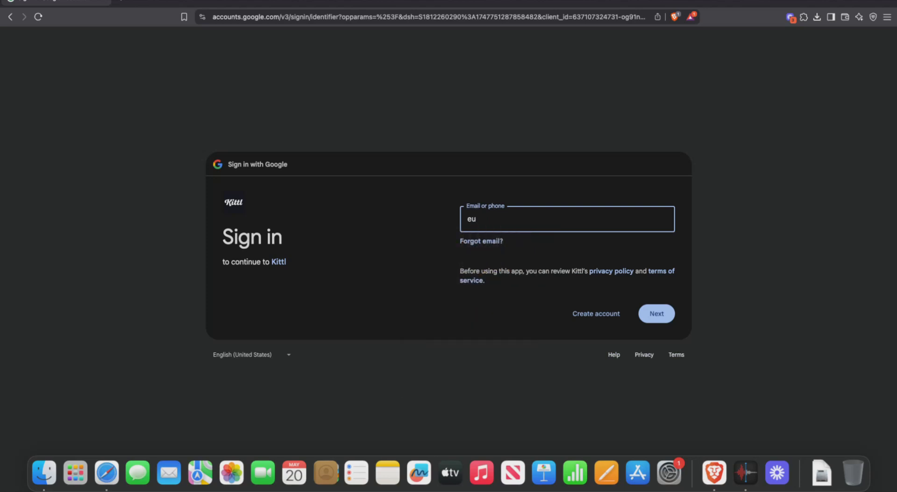
{"action": "key", "text": "Caps_Lock"}
{"action": "key", "text": "Caps_Lock"}
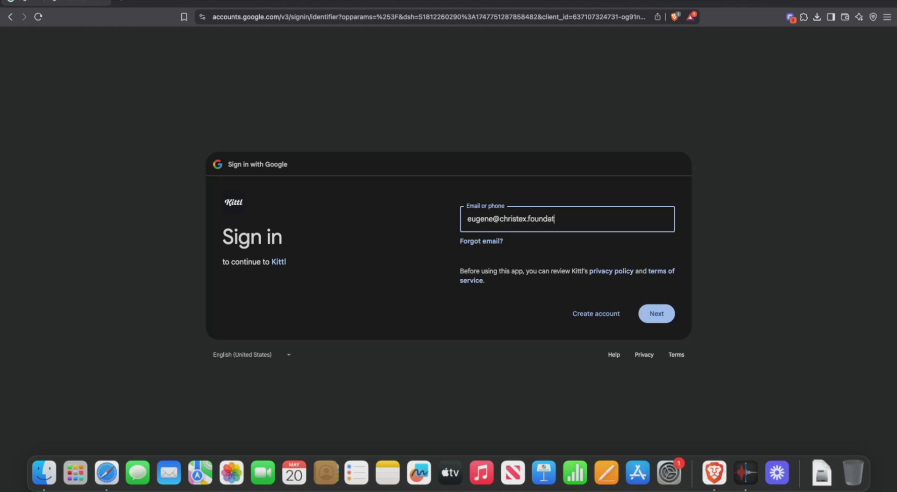
{"action": "key", "text": "Return"}
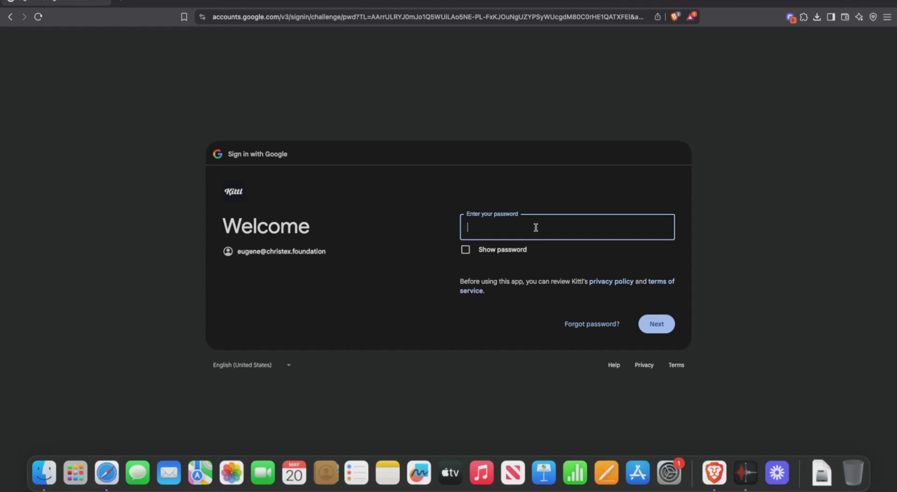
Step: Type the account password, check it by toggling visibility, submit it, then try password recovery
{"action": "type", "text": "••••••••••"}
{"action": "left_click", "coordinate": [465, 250]}
{"action": "left_click", "coordinate": [465, 250]}
{"action": "left_click", "coordinate": [464, 250]}
{"action": "left_click", "coordinate": [464, 250]}
{"action": "left_click", "coordinate": [464, 250]}
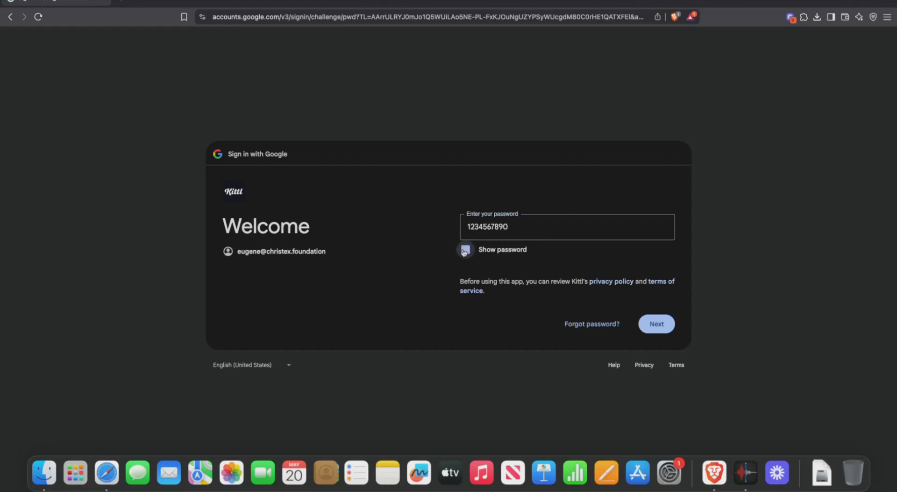
{"action": "left_click", "coordinate": [465, 250]}
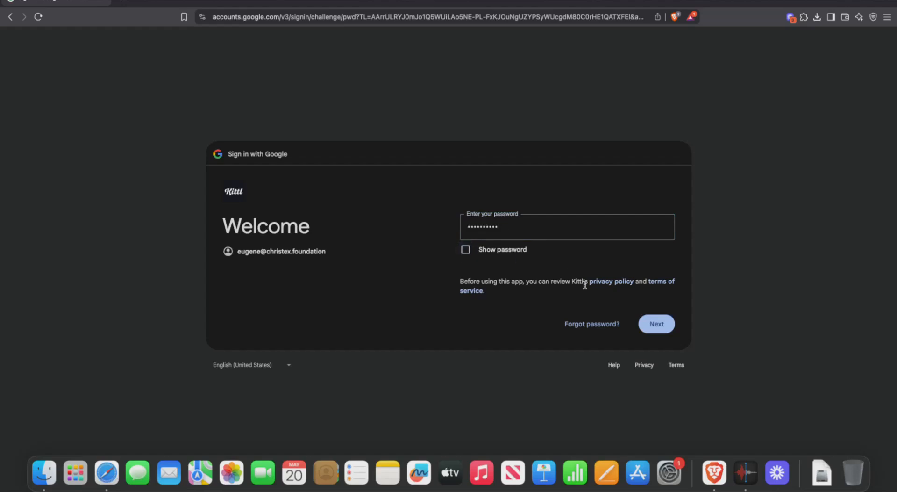
{"action": "left_click", "coordinate": [653, 323]}
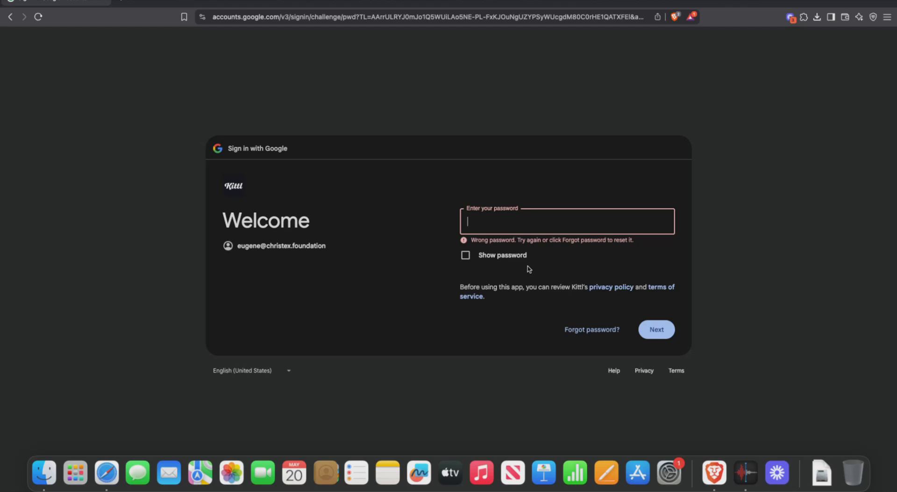
{"action": "left_click", "coordinate": [590, 328]}
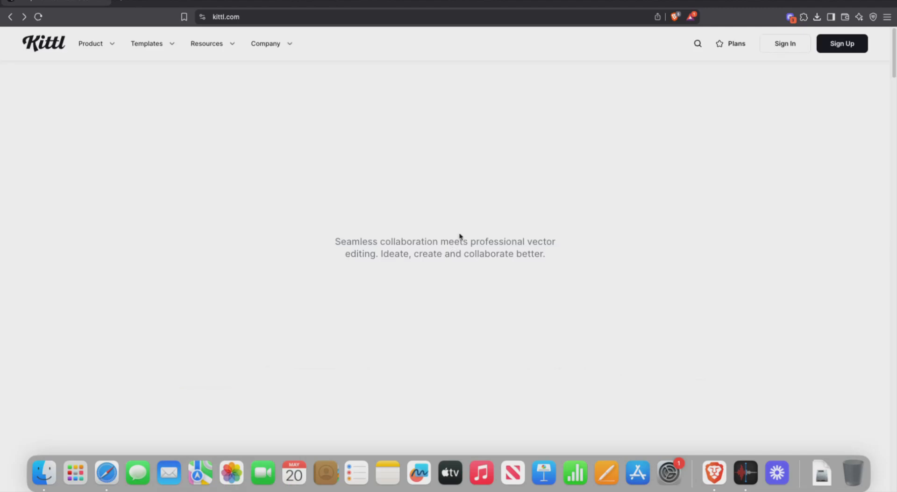
Step: Start a free Kittl sign-up with Google and focus the email field
{"action": "left_click", "coordinate": [839, 44]}
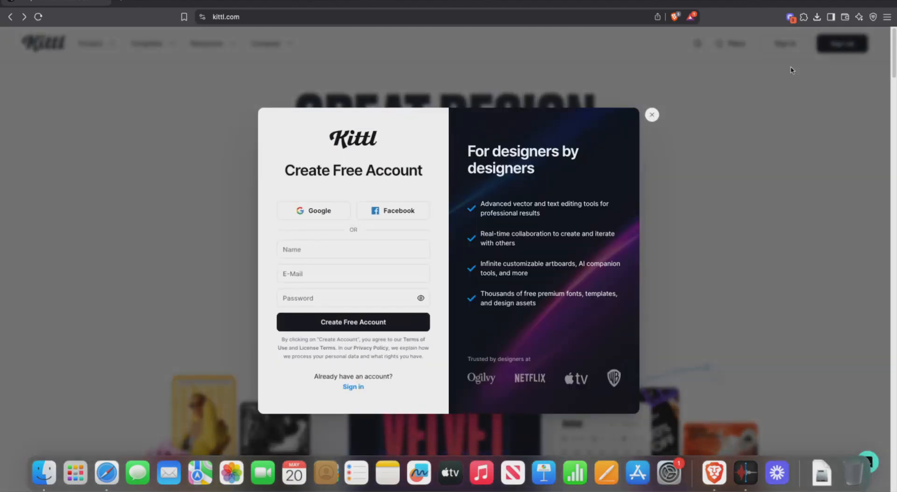
{"action": "left_click", "coordinate": [323, 213]}
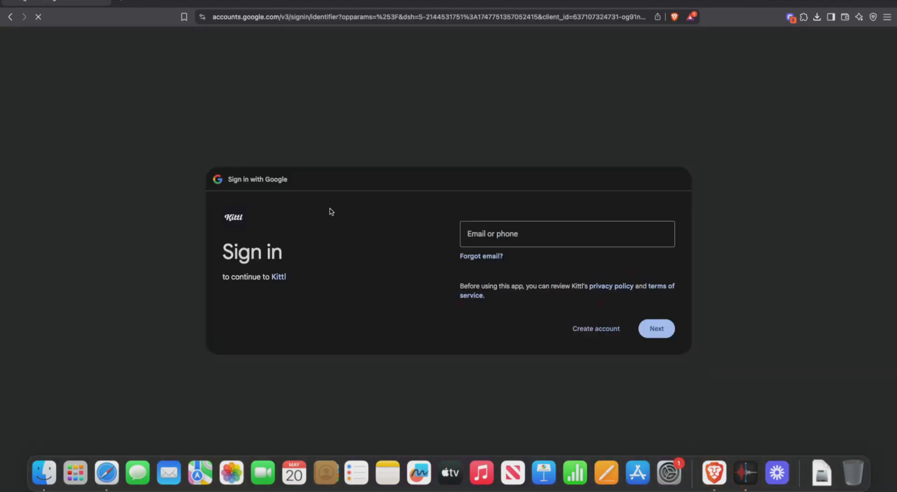
{"action": "left_click", "coordinate": [484, 223]}
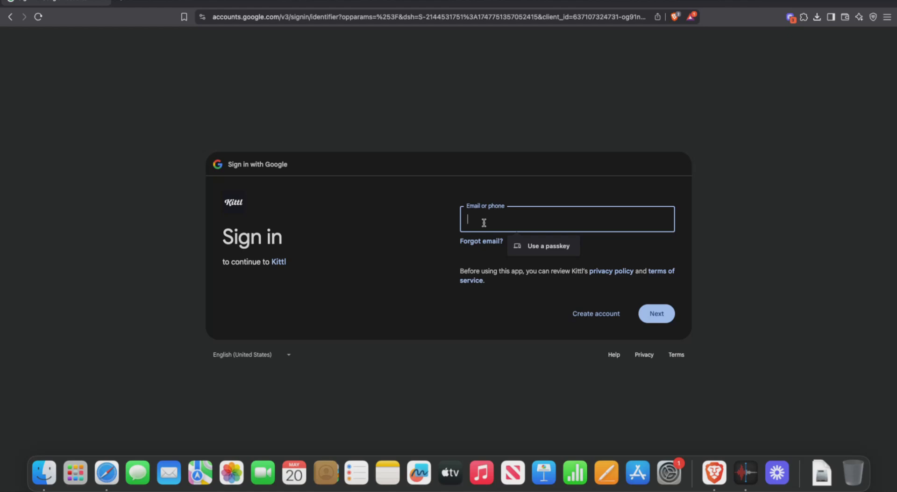
Step: Paste the other account's email, then enter and resubmit its password to sign in
{"action": "key", "text": "super+v"}
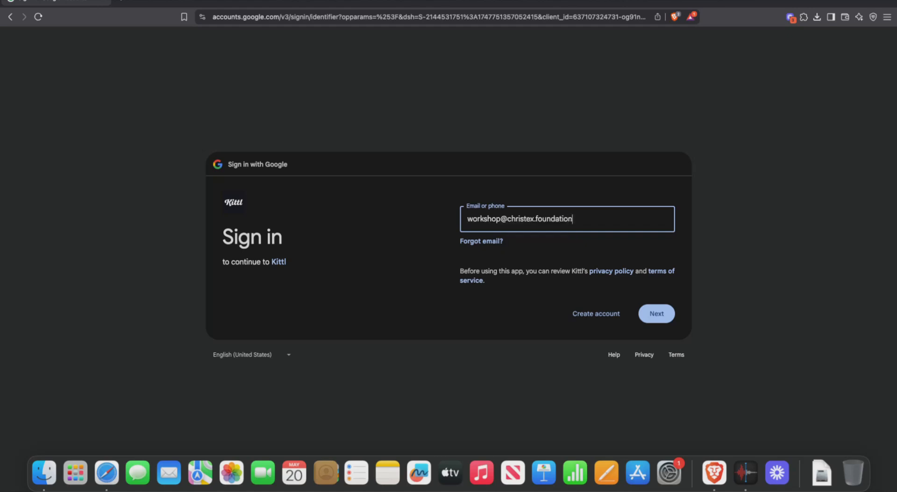
{"action": "left_click", "coordinate": [655, 314]}
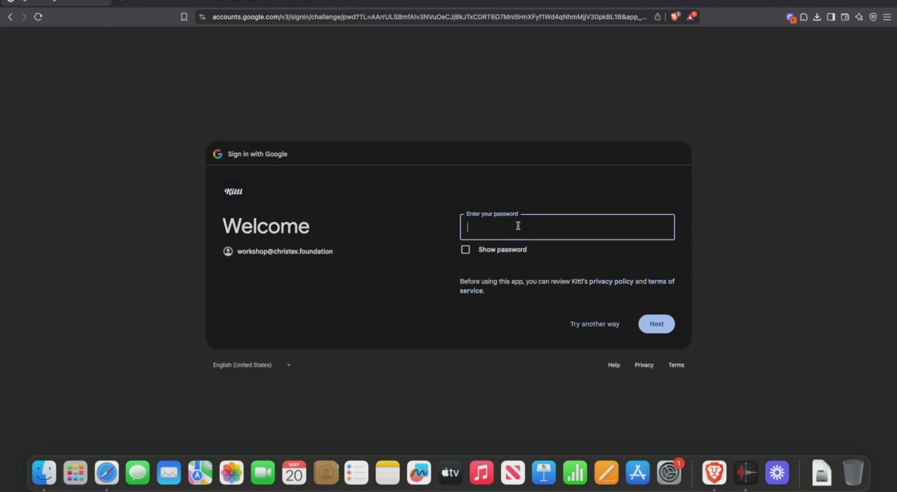
{"action": "type", "text": "•••••••••••••••••"}
{"action": "key", "text": "Return"}
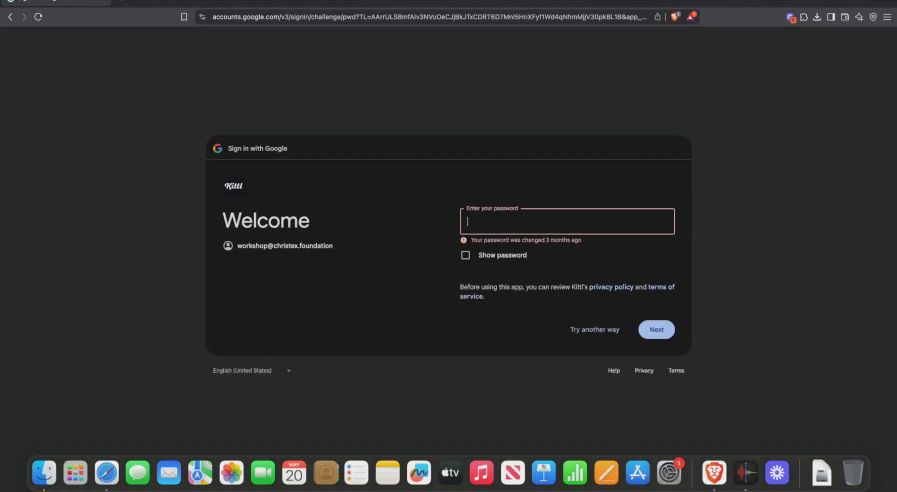
{"action": "type", "text": "•••••••••••••••••"}
{"action": "key", "text": "Return"}
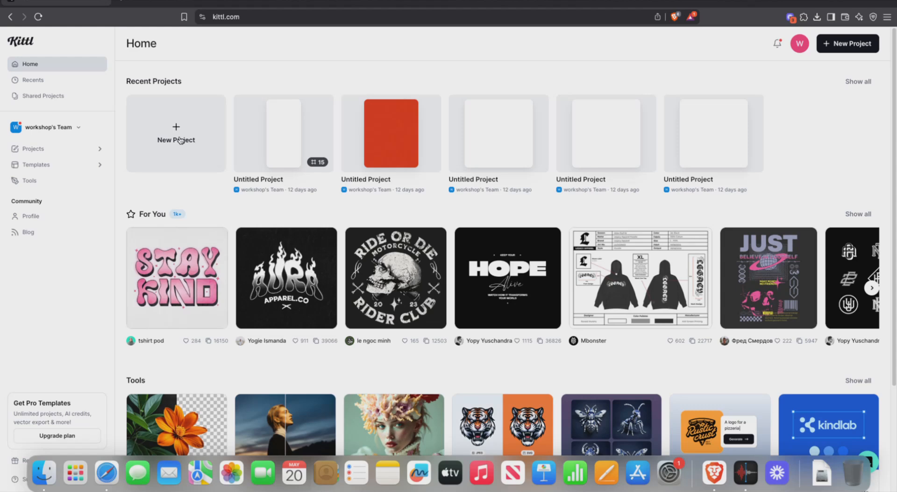
Step: Start a new project from the New Project card on the Home dashboard
{"action": "left_click", "coordinate": [180, 141]}
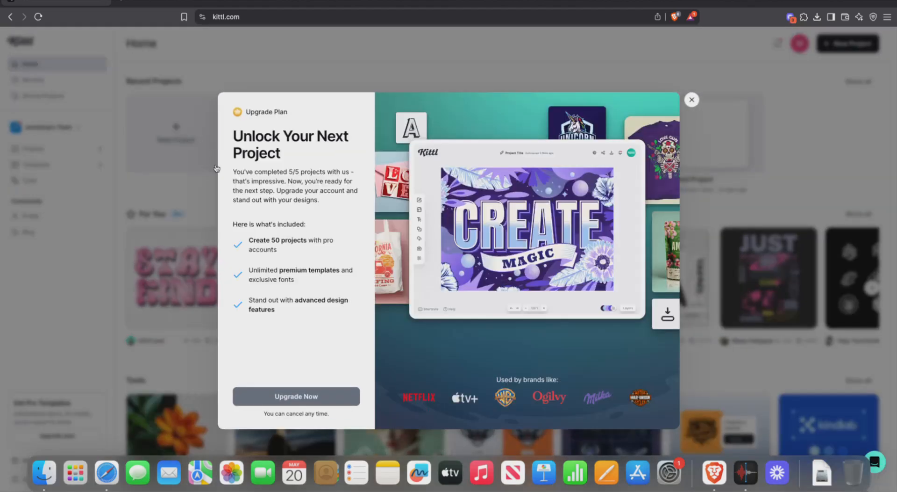
Step: Close the Upgrade Plan dialog and dismiss a project card's link menu
{"action": "left_click", "coordinate": [692, 99]}
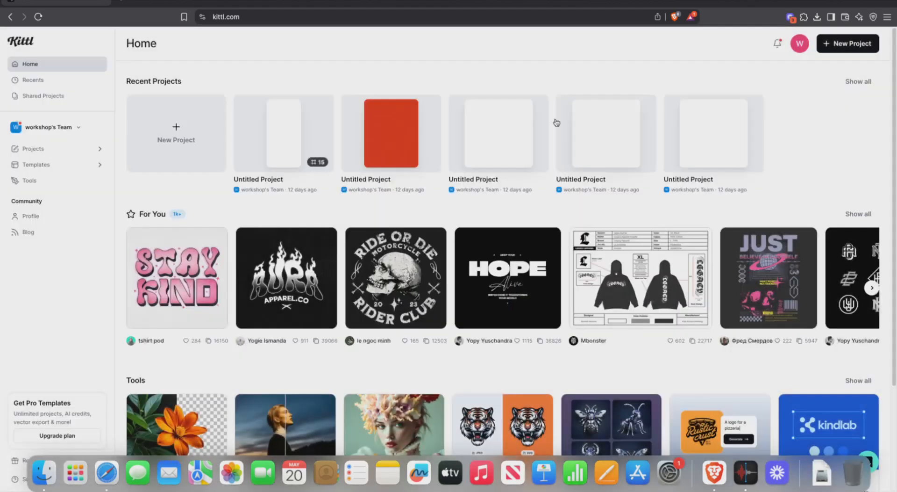
{"action": "right_click", "coordinate": [318, 134]}
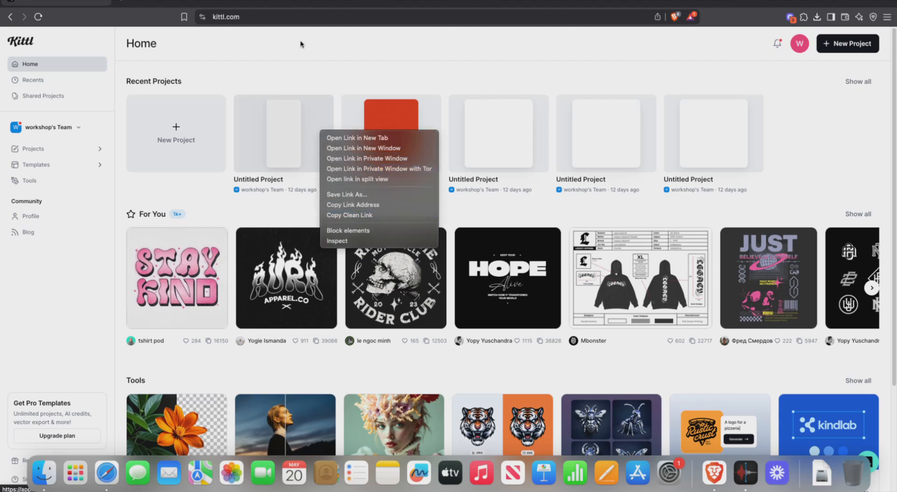
{"action": "left_click", "coordinate": [300, 68]}
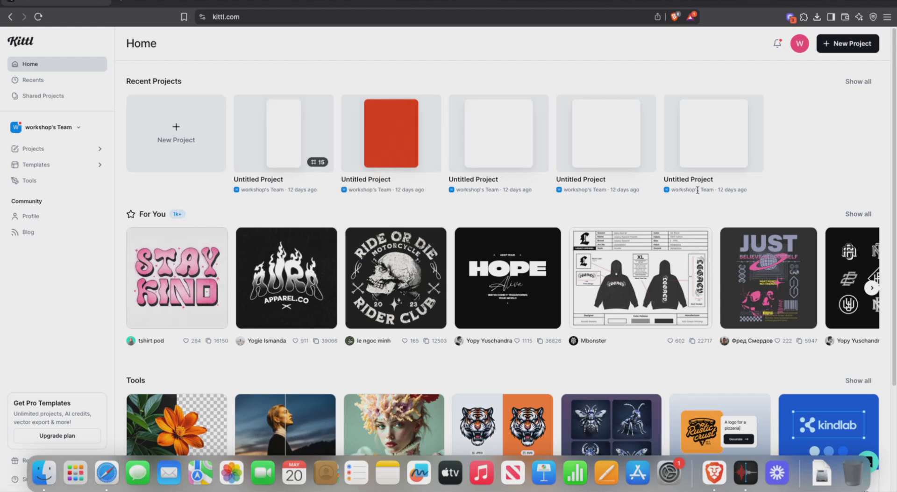
Step: Show all recent projects and open the red project in a new browser window
{"action": "left_click", "coordinate": [850, 83]}
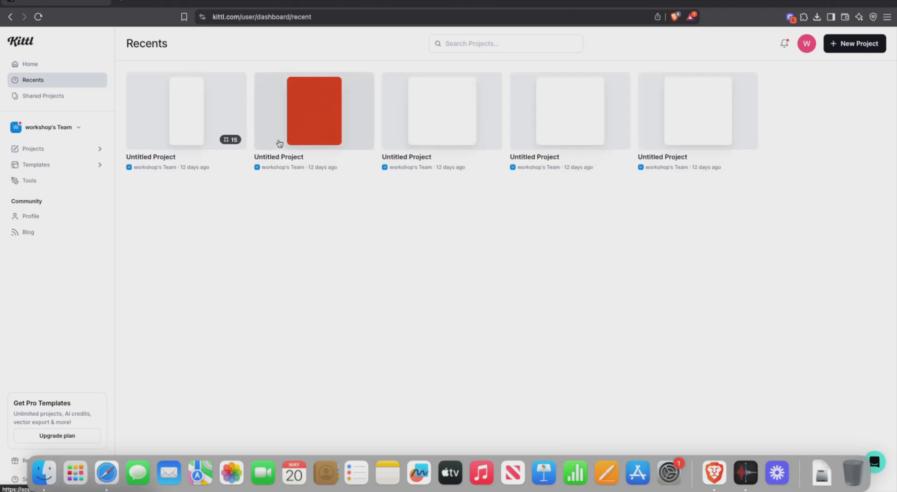
{"action": "right_click", "coordinate": [296, 133]}
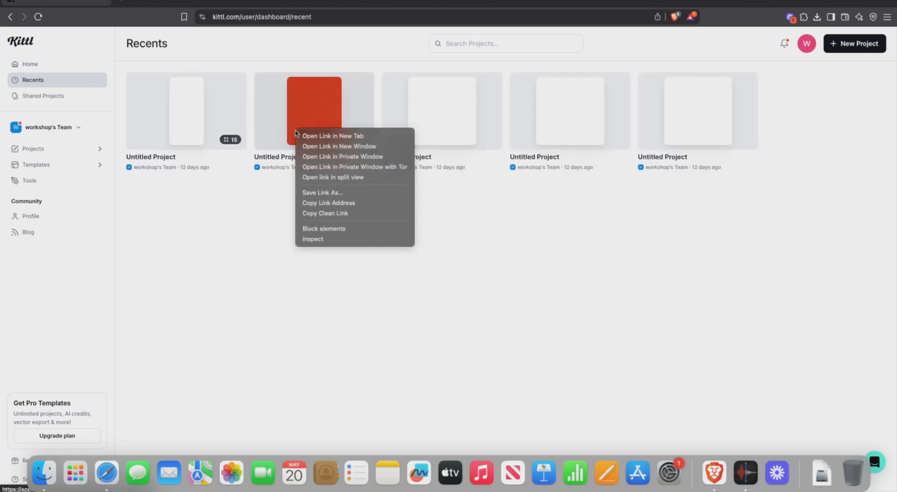
{"action": "left_click", "coordinate": [339, 146]}
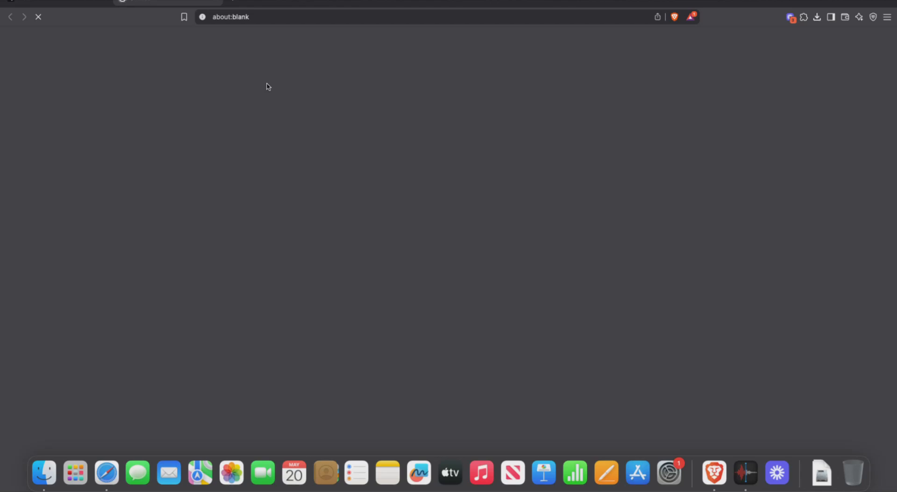
{"action": "left_click", "coordinate": [69, 3]}
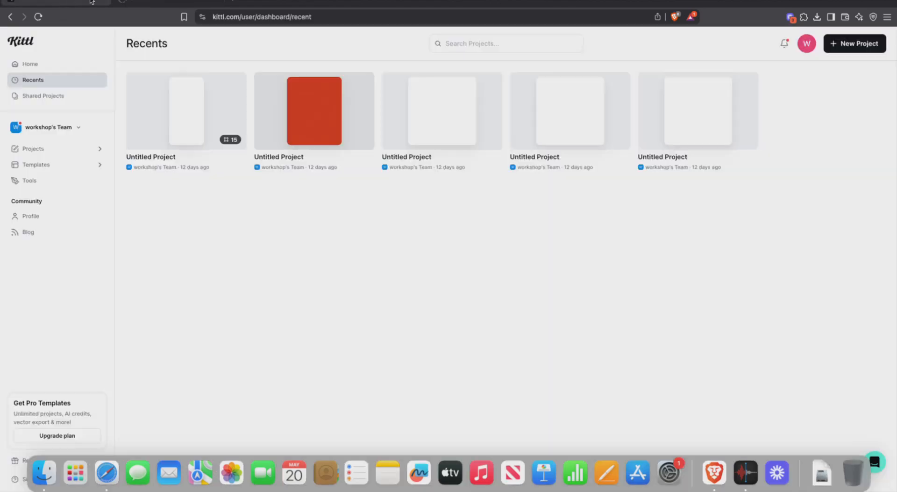
{"action": "left_click", "coordinate": [163, 4]}
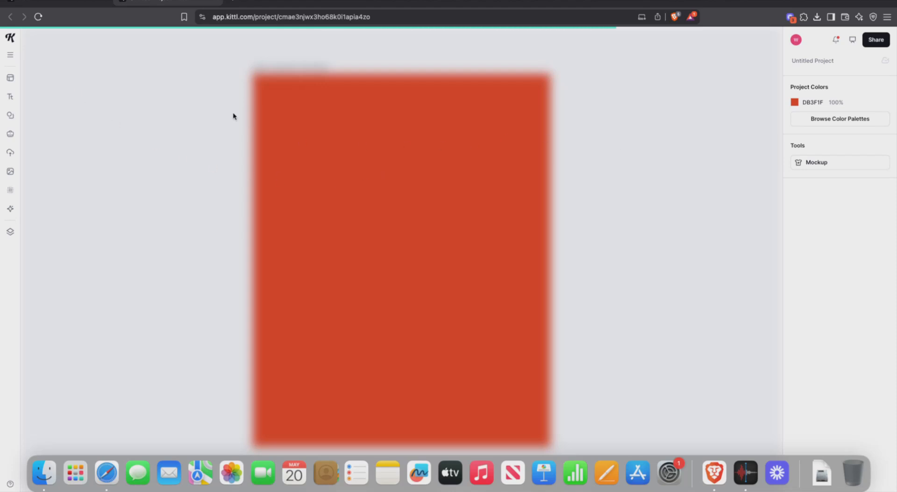
Step: Scroll around the red public speaking artboard, then return to the Recents tab
{"action": "scroll", "coordinate": [267, 98], "scroll_direction": "left", "scroll_amount": 3}
{"action": "scroll", "coordinate": [266, 98], "scroll_direction": "down", "scroll_amount": 10}
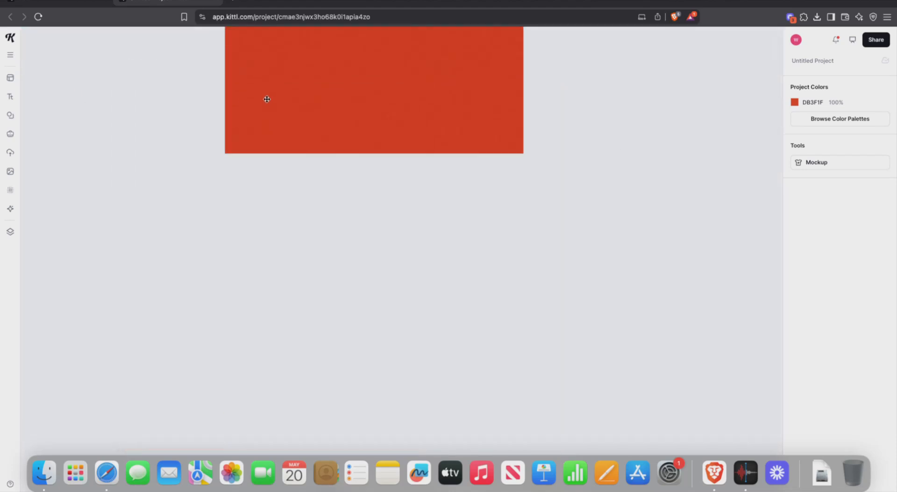
{"action": "scroll", "coordinate": [266, 97], "scroll_direction": "up", "scroll_amount": 10}
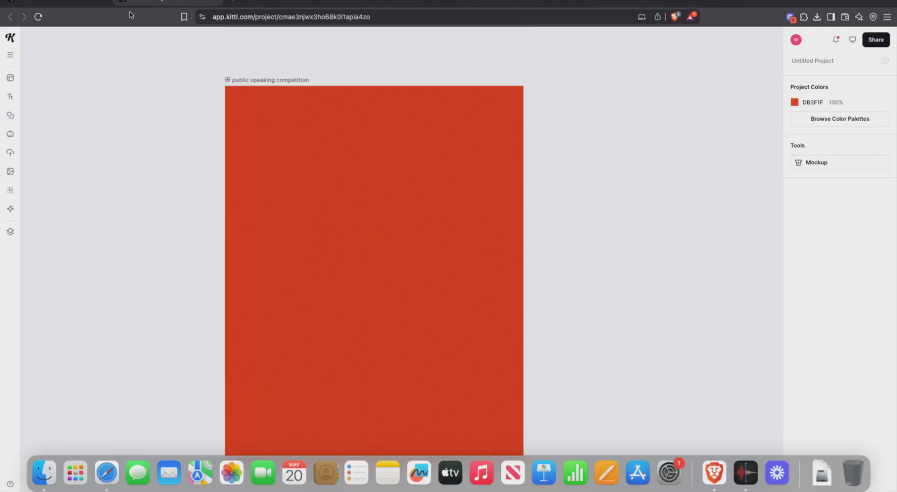
{"action": "left_click", "coordinate": [59, 5]}
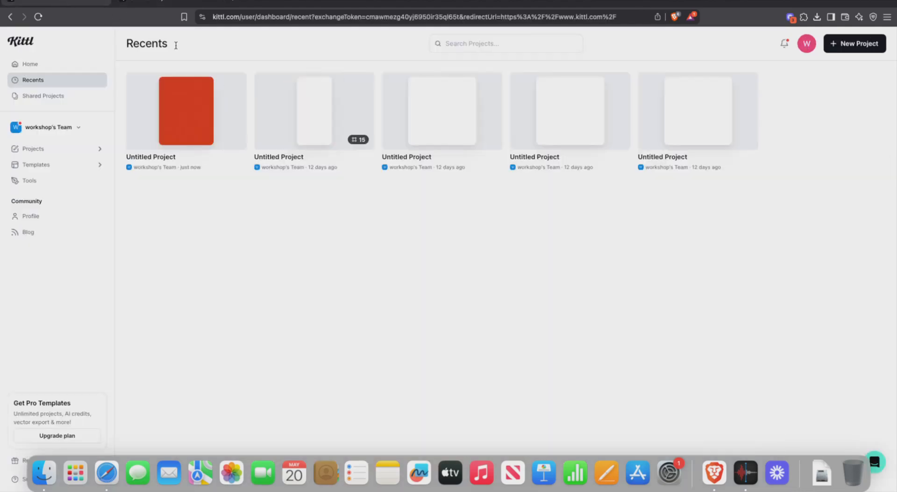
Step: Go to the team Projects page and select all the project cards
{"action": "right_click", "coordinate": [218, 111]}
{"action": "left_click", "coordinate": [445, 257]}
{"action": "left_click", "coordinate": [78, 148]}
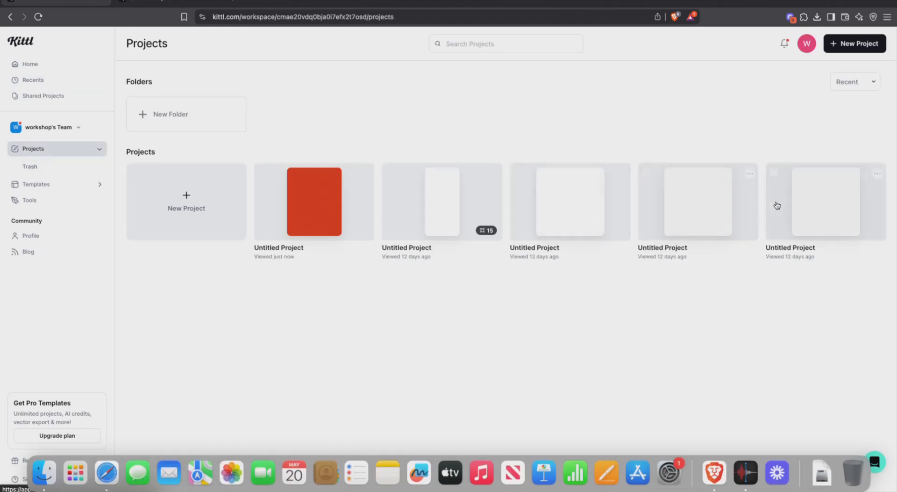
{"action": "left_click", "coordinate": [877, 173]}
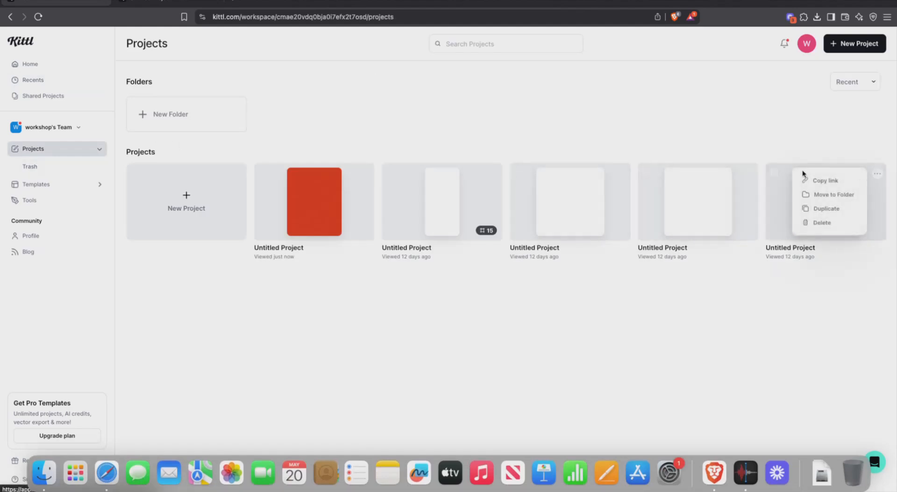
{"action": "left_click", "coordinate": [777, 177]}
{"action": "left_click", "coordinate": [777, 178]}
{"action": "left_click", "coordinate": [647, 173]}
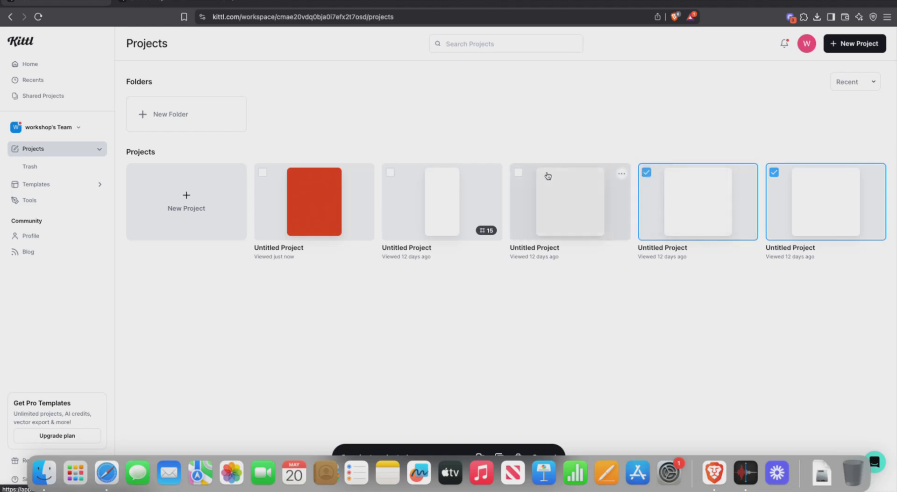
{"action": "left_click", "coordinate": [523, 176]}
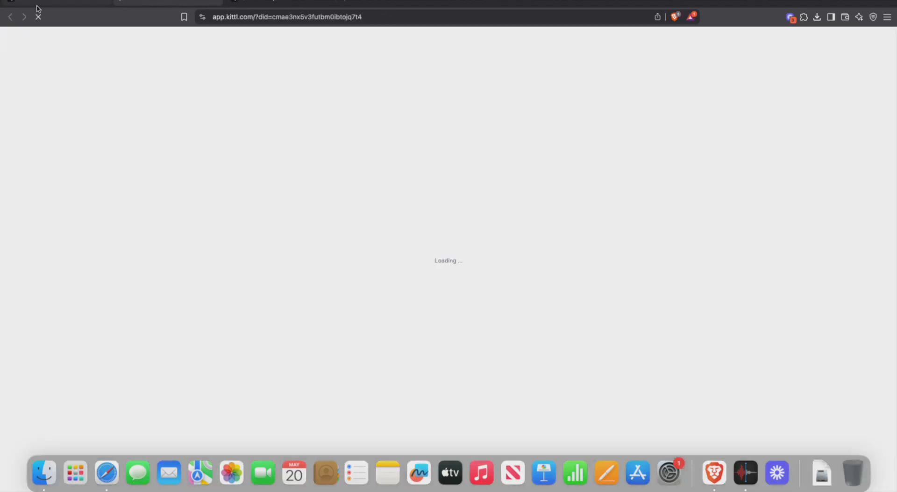
{"action": "left_click", "coordinate": [47, 2]}
{"action": "left_click", "coordinate": [519, 173]}
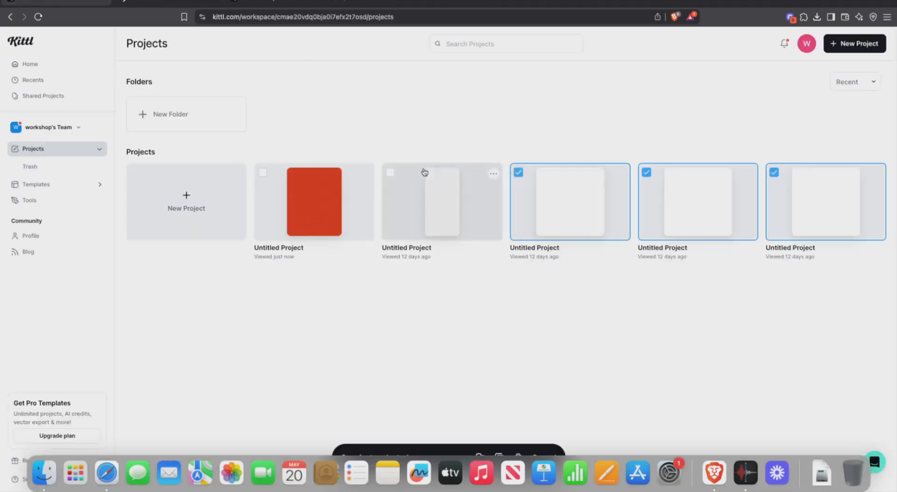
{"action": "left_click", "coordinate": [391, 173]}
{"action": "left_click", "coordinate": [263, 172]}
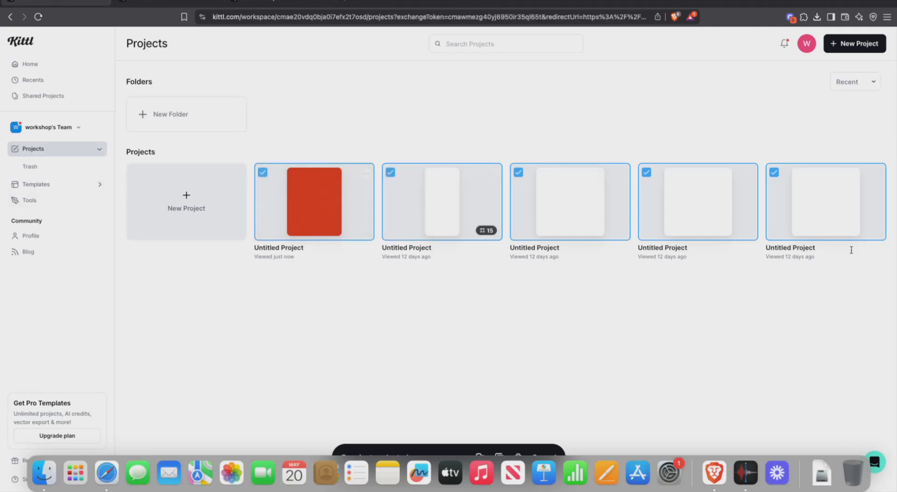
Step: Delete the last three projects through their ... menus, confirming each deletion
{"action": "left_click", "coordinate": [878, 174]}
{"action": "left_click", "coordinate": [833, 222]}
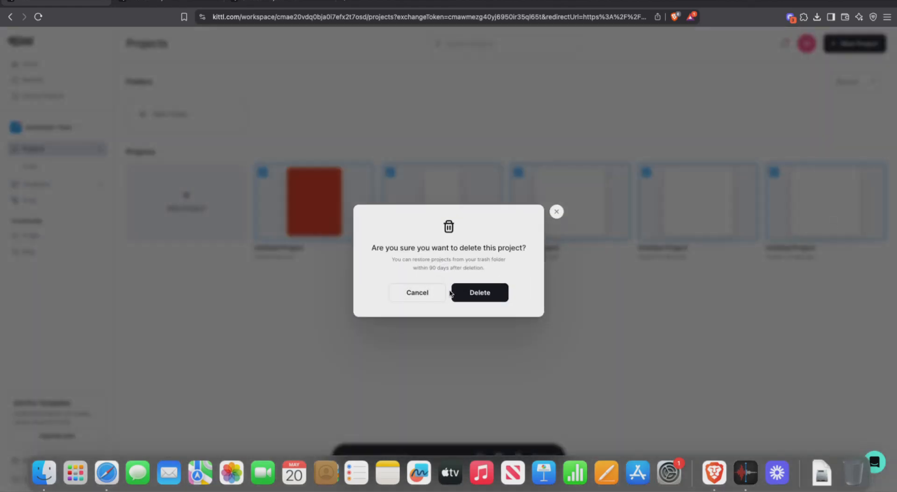
{"action": "left_click", "coordinate": [461, 293]}
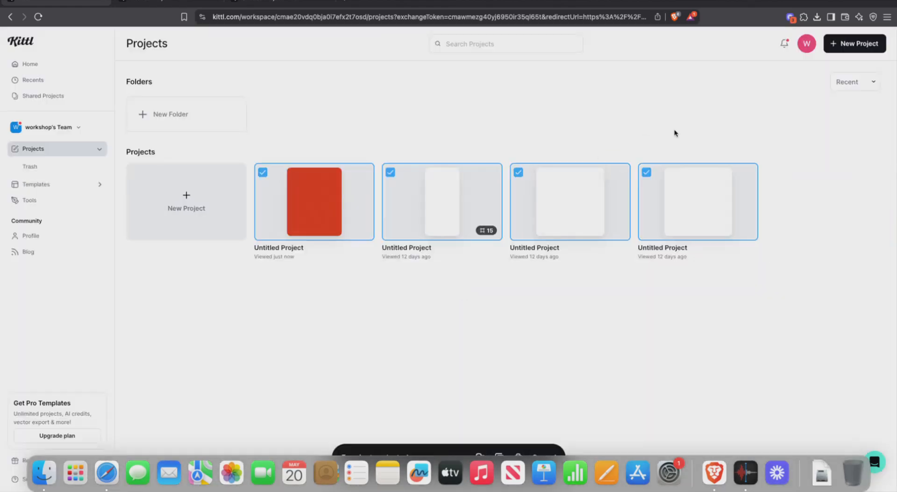
{"action": "left_click", "coordinate": [748, 175]}
{"action": "left_click", "coordinate": [701, 221]}
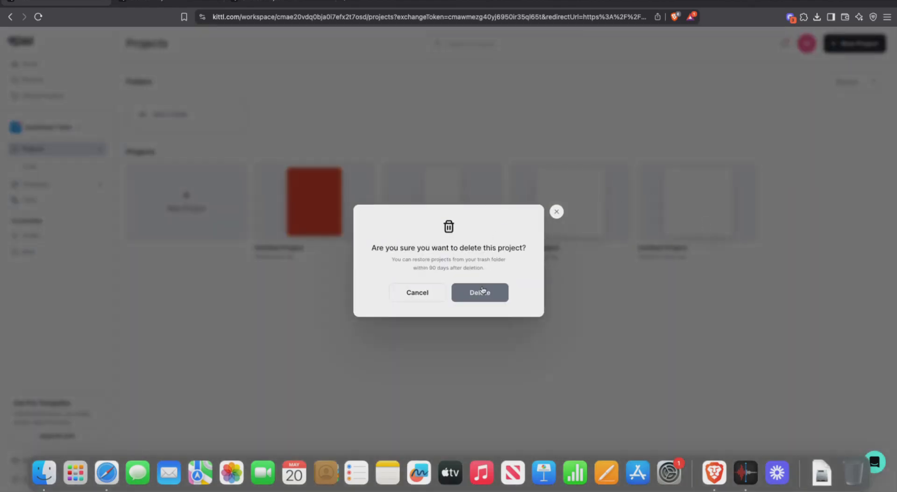
{"action": "left_click", "coordinate": [483, 290]}
{"action": "left_click", "coordinate": [621, 175]}
{"action": "left_click", "coordinate": [551, 223]}
{"action": "left_click", "coordinate": [481, 289]}
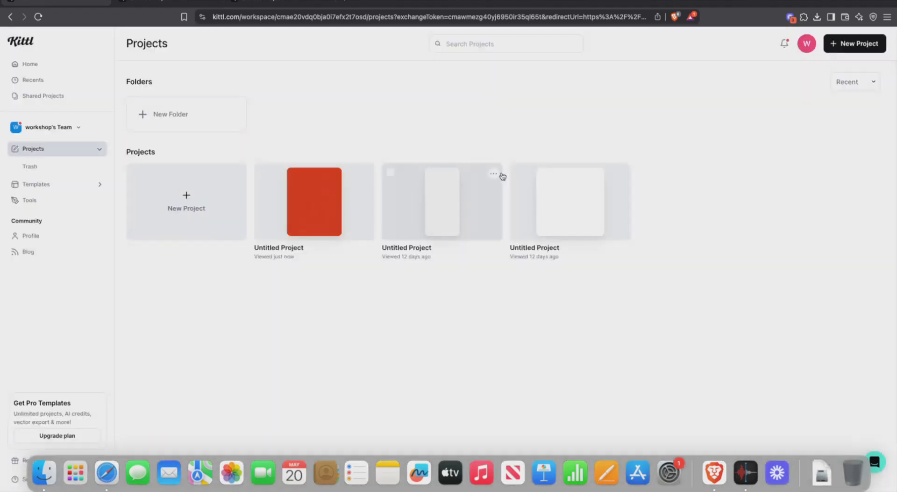
Step: Delete the third and second projects, then request deletion of the remaining Untitled Project
{"action": "left_click", "coordinate": [494, 174]}
{"action": "left_click", "coordinate": [457, 223]}
{"action": "left_click", "coordinate": [396, 186]}
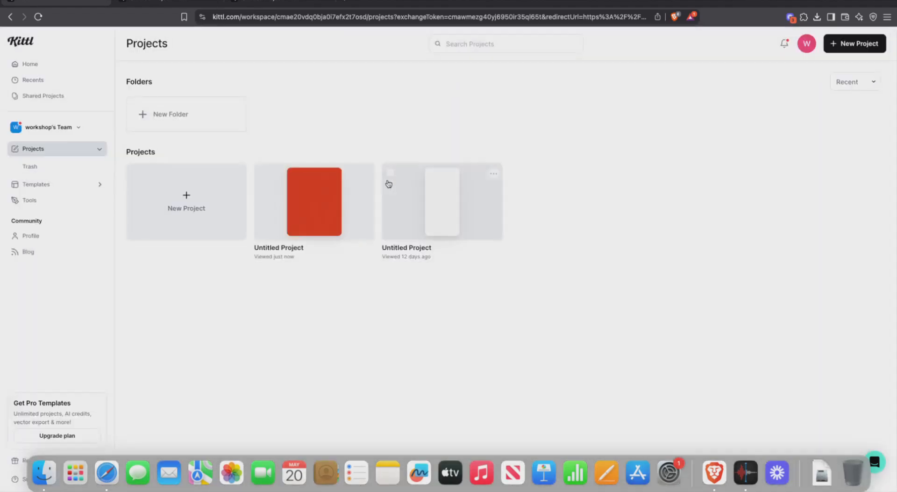
{"action": "left_click", "coordinate": [365, 174]}
{"action": "left_click", "coordinate": [340, 227]}
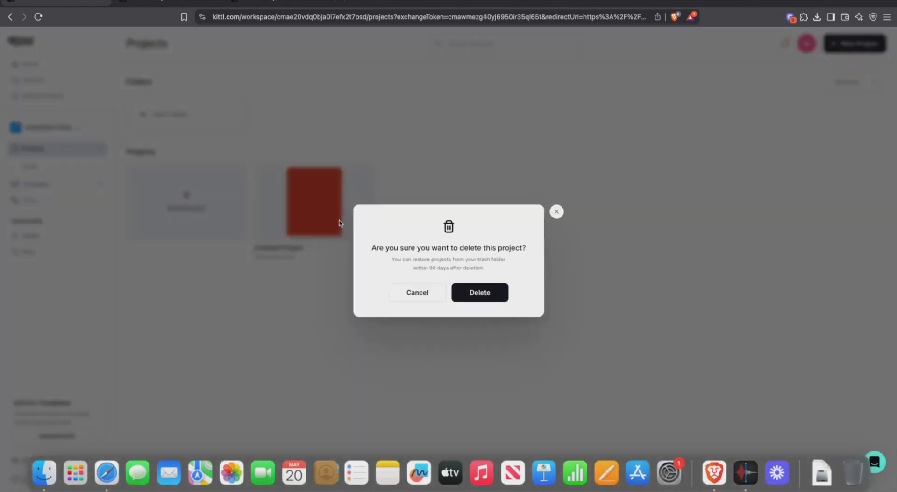
{"action": "left_click", "coordinate": [479, 288]}
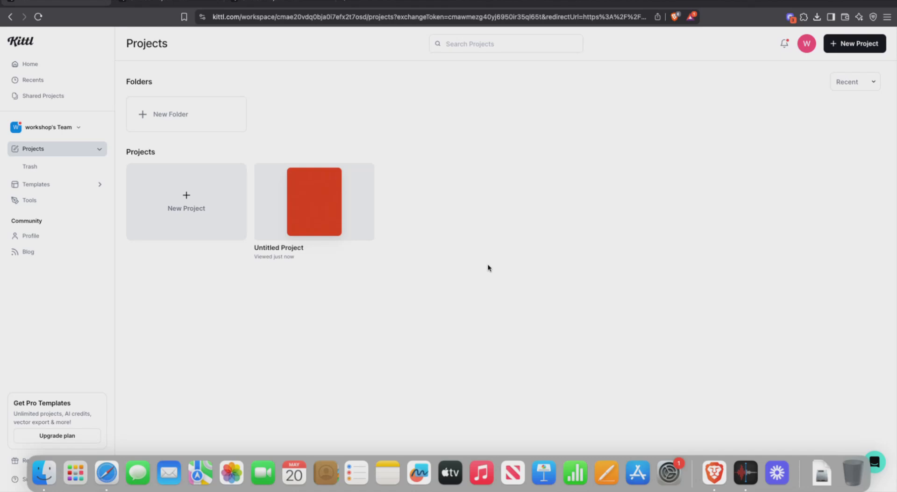
{"action": "left_click", "coordinate": [366, 173]}
{"action": "left_click", "coordinate": [327, 223]}
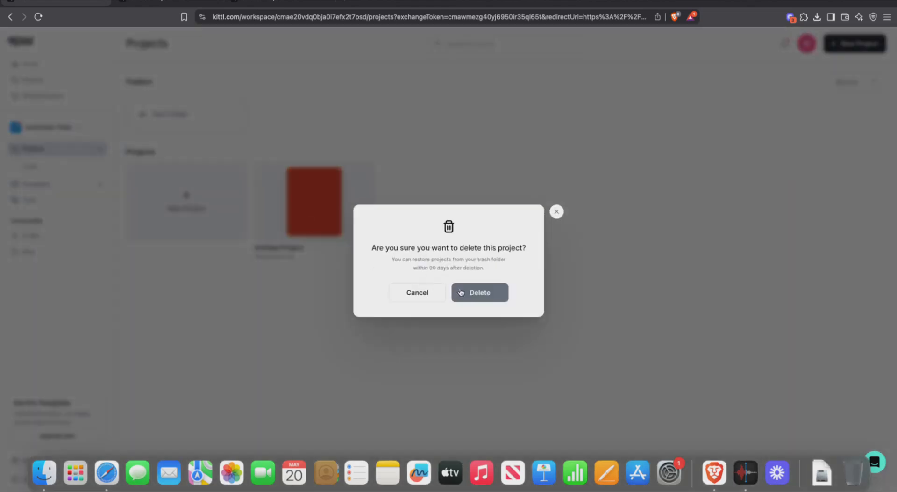
{"action": "left_click", "coordinate": [453, 286]}
Step: Create a new project from the New Project card, opening the artboard size presets
{"action": "left_click", "coordinate": [196, 206]}
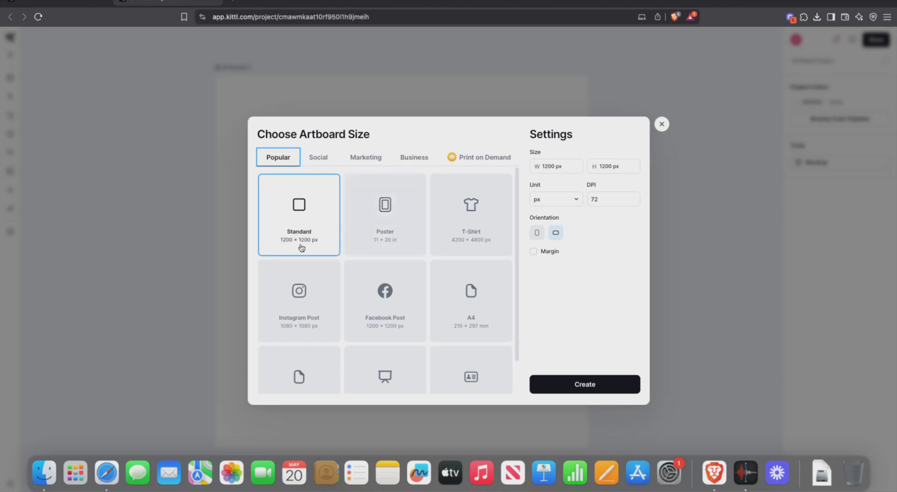
Step: Browse the Popular artboard presets, then select the W width field under Settings > Size
{"action": "scroll", "coordinate": [376, 232], "scroll_direction": "down", "scroll_amount": 2}
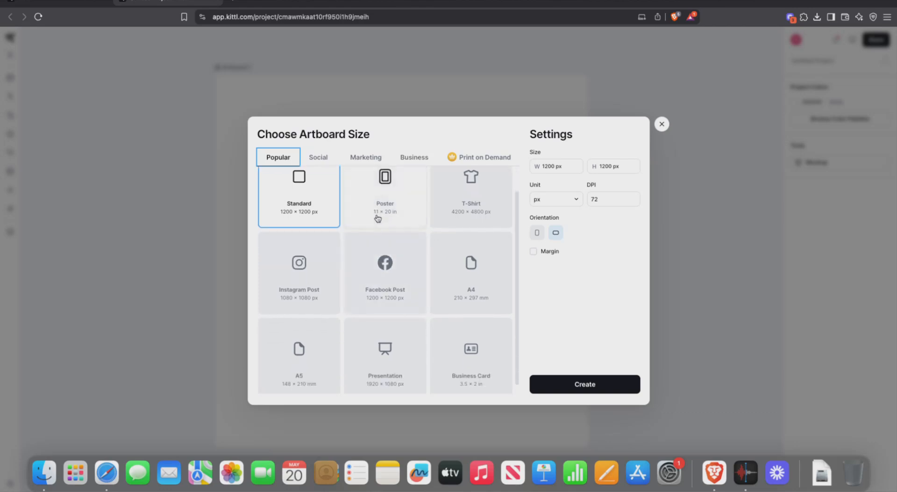
{"action": "scroll", "coordinate": [461, 206], "scroll_direction": "down", "scroll_amount": 1}
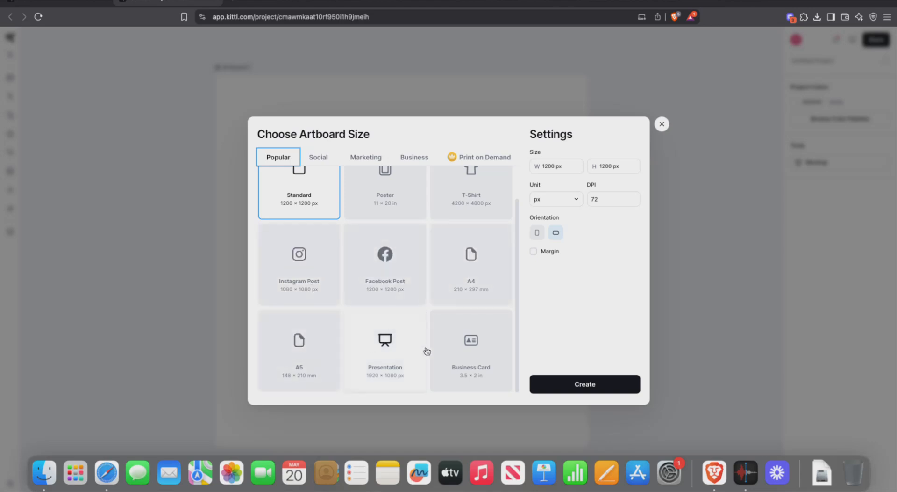
{"action": "scroll", "coordinate": [366, 294], "scroll_direction": "up", "scroll_amount": 2}
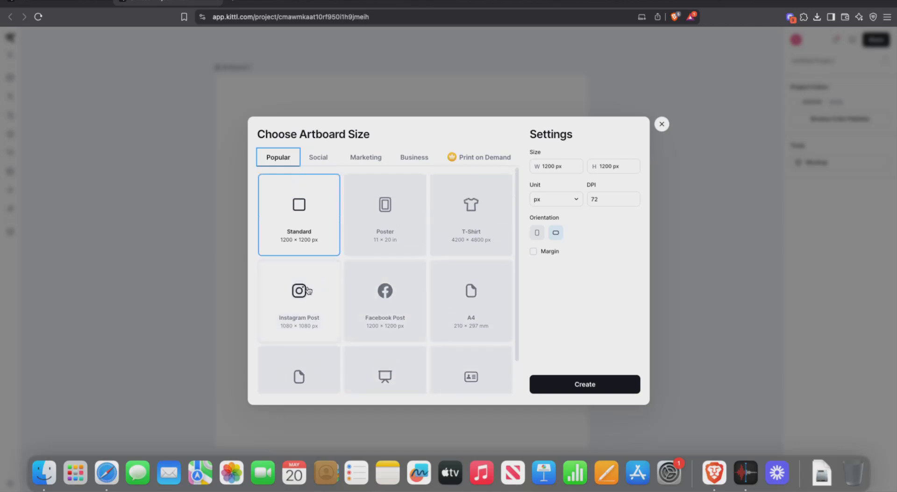
{"action": "left_click", "coordinate": [568, 167]}
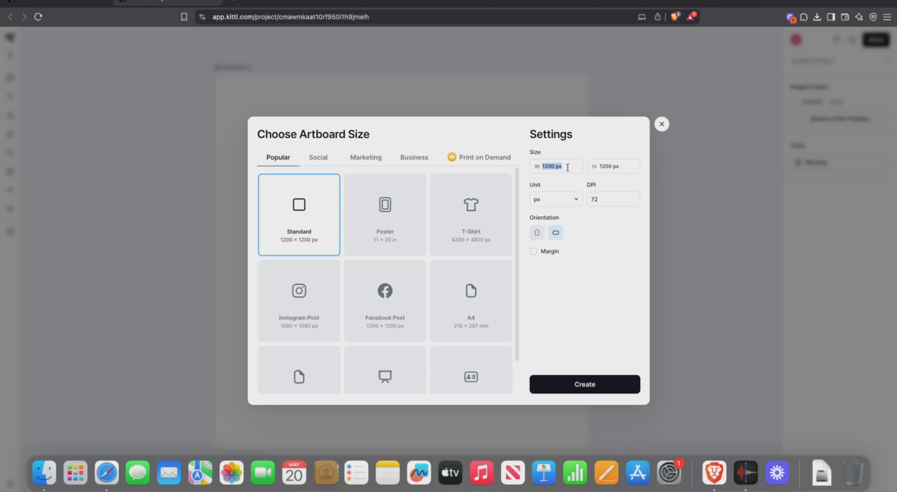
Step: Open the measurement units choice, keeping the Standard 1200 × 1200 px, 72 DPI preset
{"action": "left_click", "coordinate": [577, 200]}
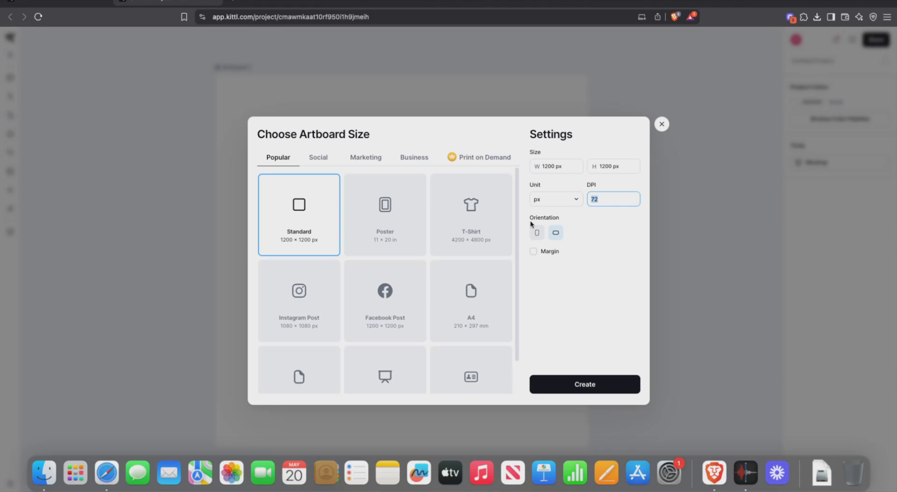
{"action": "left_click", "coordinate": [584, 237]}
Step: Pick the Instagram Post 1080 × 1080 px preset, toggling Margin on and back off
{"action": "left_click", "coordinate": [309, 315]}
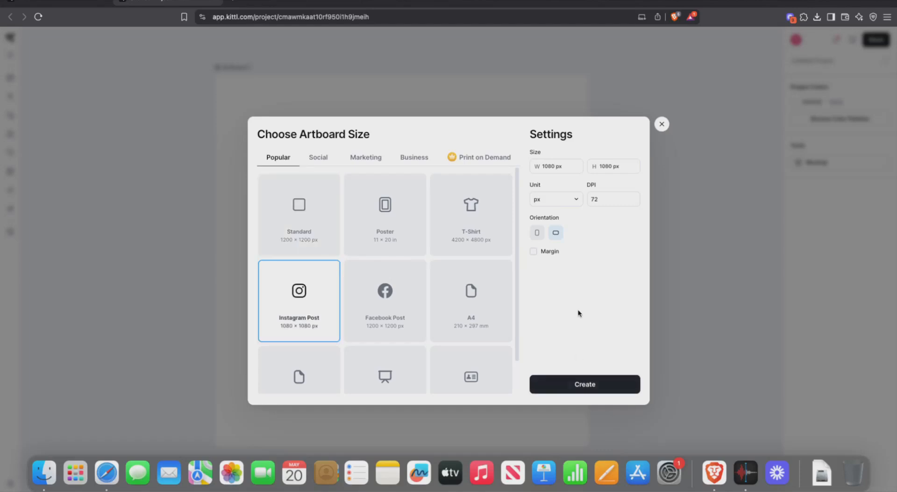
{"action": "left_click", "coordinate": [534, 251]}
{"action": "left_click", "coordinate": [535, 253]}
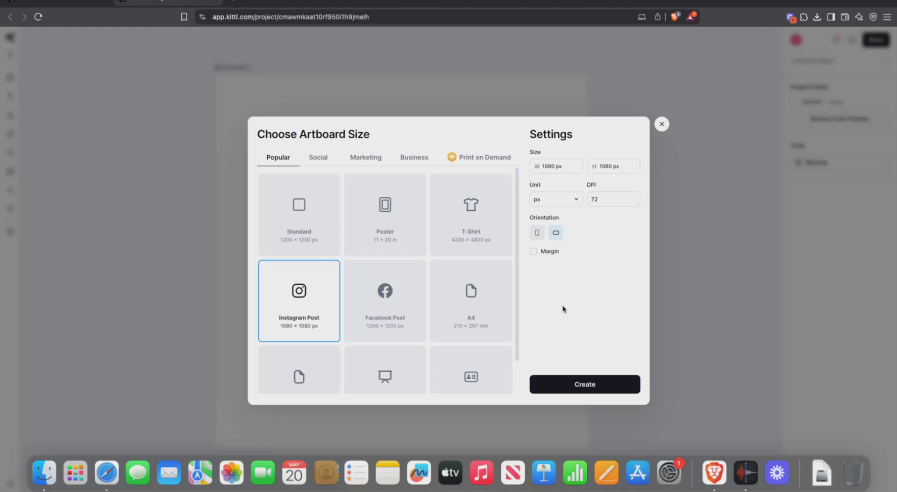
Step: Create the Instagram Post artboard and look over the Popular, T-Shirts and Logos templates
{"action": "left_click", "coordinate": [574, 388]}
{"action": "scroll", "coordinate": [516, 302], "scroll_direction": "down", "scroll_amount": 3}
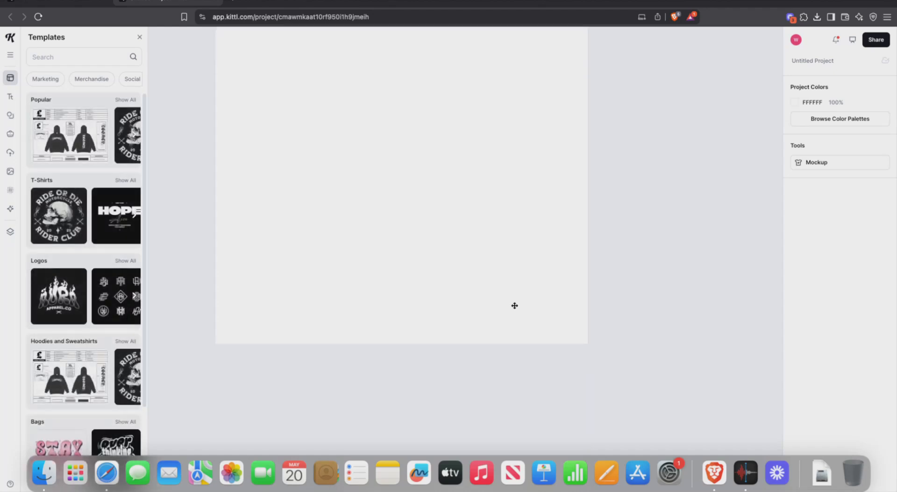
{"action": "scroll", "coordinate": [515, 305], "scroll_direction": "up", "scroll_amount": 2}
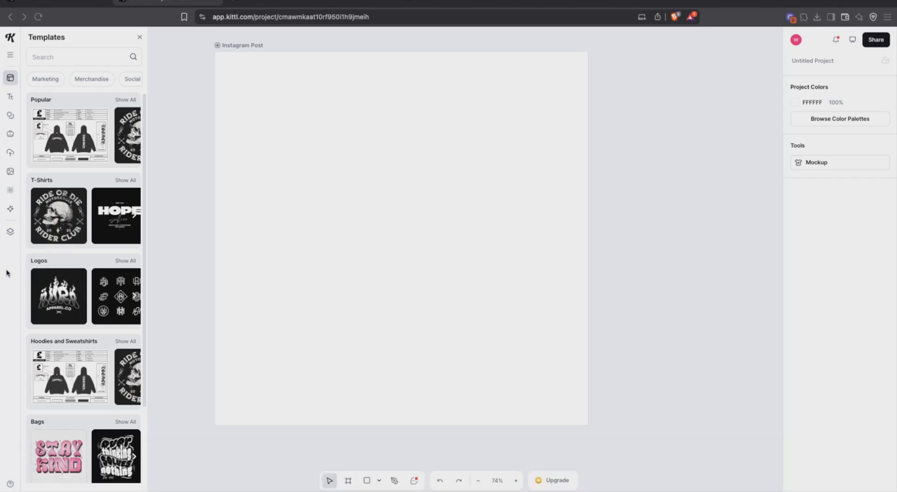
{"action": "left_click", "coordinate": [10, 55]}
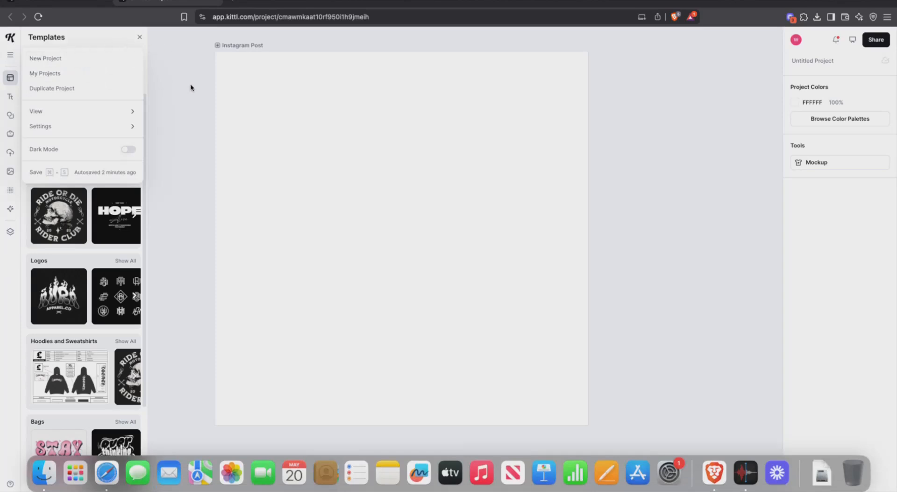
{"action": "left_click", "coordinate": [187, 87]}
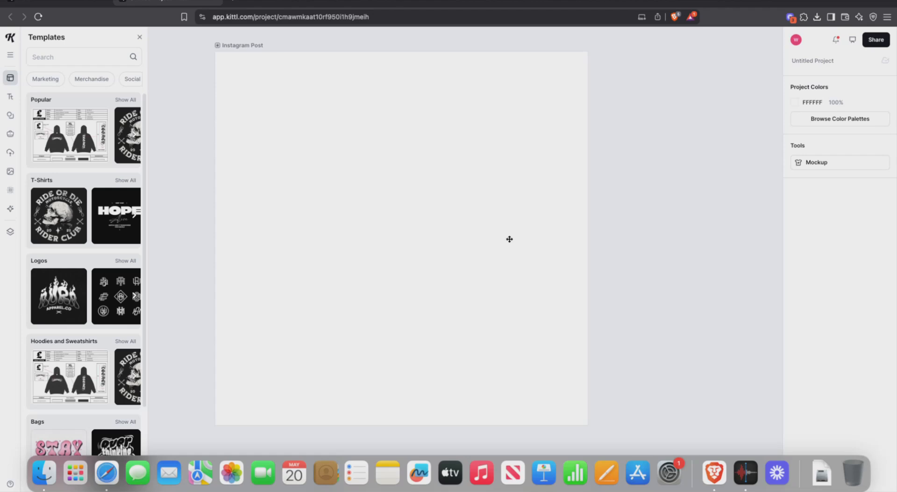
Step: Replace the 'Untitled Project' name in the right panel with 'InstaPost'
{"action": "left_click", "coordinate": [808, 61]}
{"action": "left_click_drag", "start_coordinate": [836, 61], "coordinate": [773, 56]}
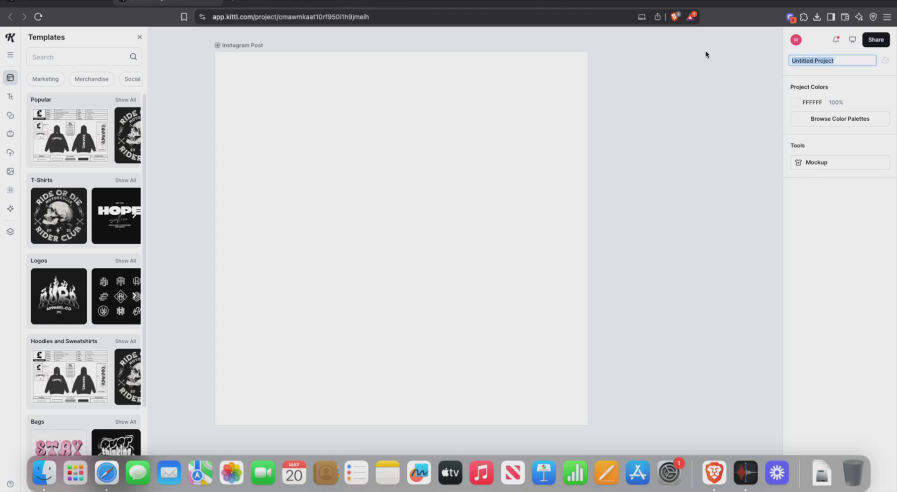
{"action": "type", "text": "InstaPost"}
Step: Fill the project colour with black 000000, then deselect the artboard to show Project Colors
{"action": "left_click", "coordinate": [795, 102]}
{"action": "left_click_drag", "start_coordinate": [740, 180], "coordinate": [565, 303]}
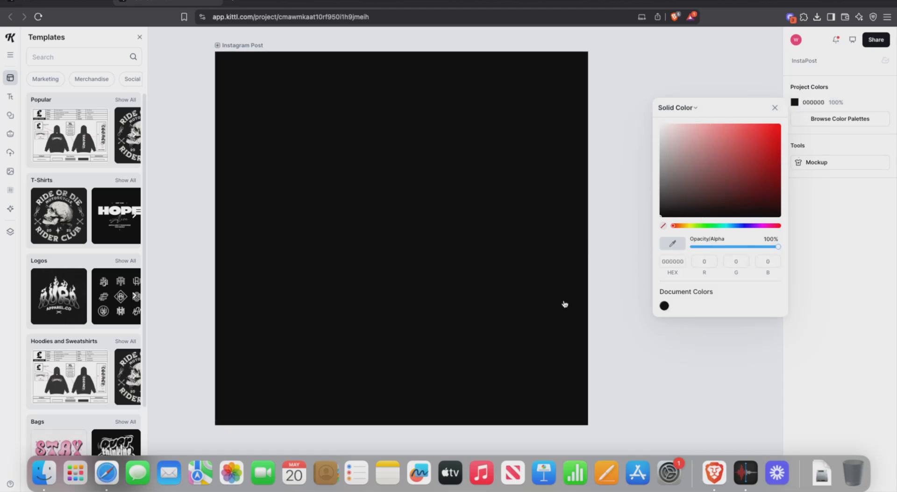
{"action": "left_click", "coordinate": [608, 88]}
{"action": "left_click", "coordinate": [503, 217]}
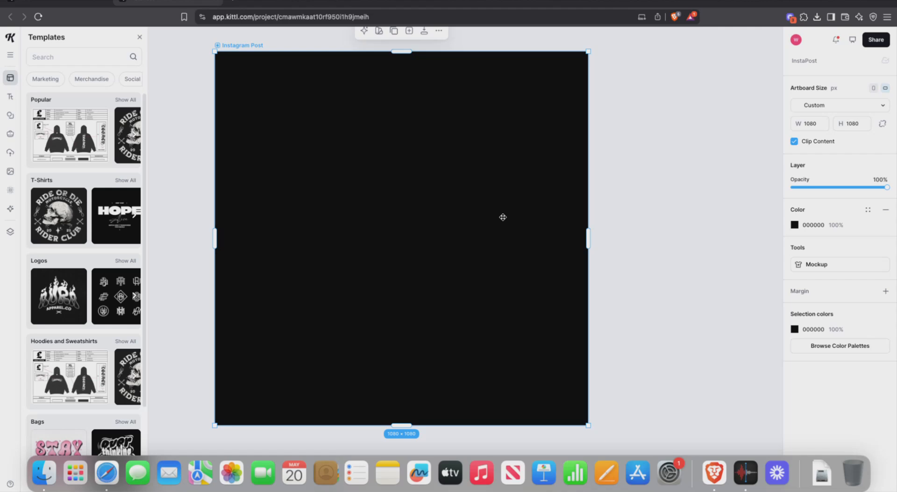
{"action": "left_click", "coordinate": [695, 128]}
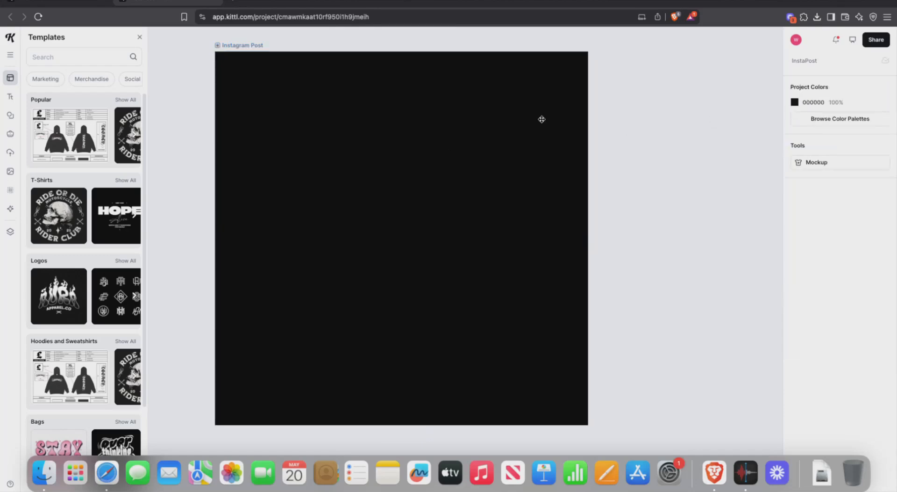
Step: Open the Solid Color picker for the black 000000 project colour
{"action": "left_click", "coordinate": [814, 102]}
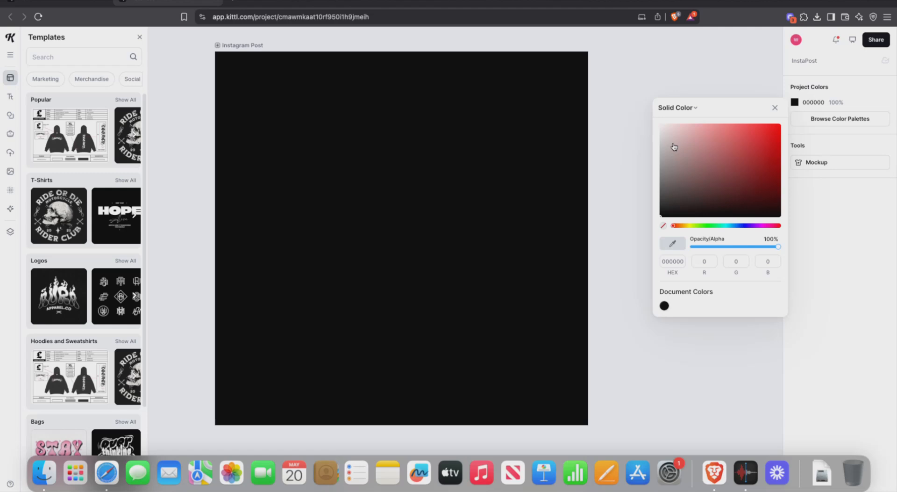
Step: Change the project colour to pure white ffffff at 100% opacity
{"action": "left_click_drag", "start_coordinate": [681, 150], "coordinate": [654, 236]}
{"action": "left_click_drag", "start_coordinate": [688, 176], "coordinate": [631, 84]}
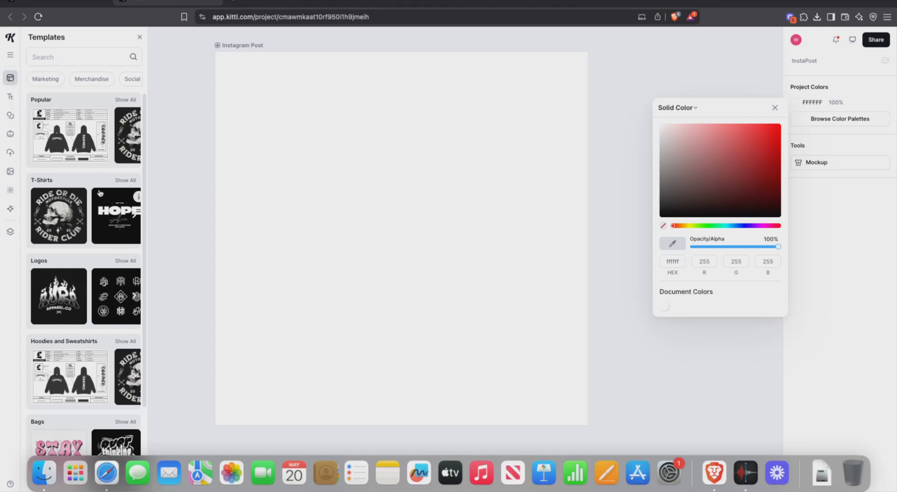
{"action": "scroll", "coordinate": [100, 190], "scroll_direction": "down", "scroll_amount": 10}
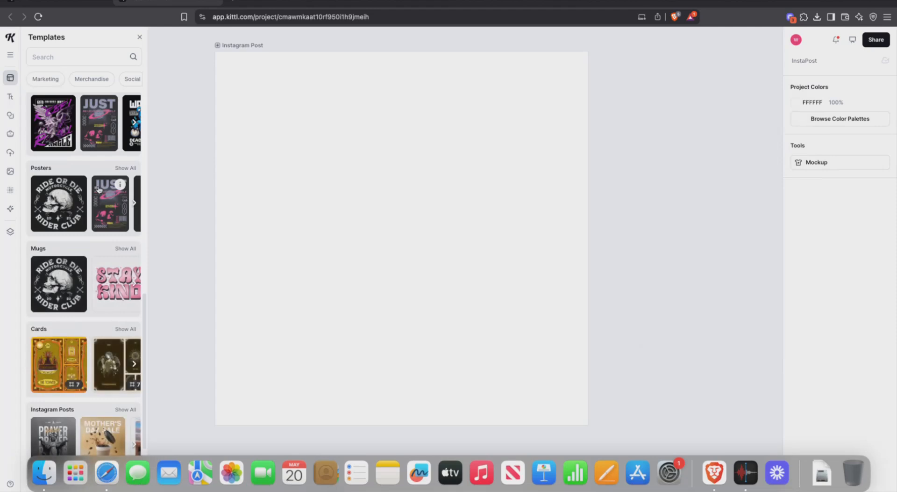
{"action": "scroll", "coordinate": [81, 218], "scroll_direction": "down", "scroll_amount": 3}
{"action": "scroll", "coordinate": [80, 218], "scroll_direction": "down", "scroll_amount": 20}
{"action": "scroll", "coordinate": [87, 224], "scroll_direction": "down", "scroll_amount": 10}
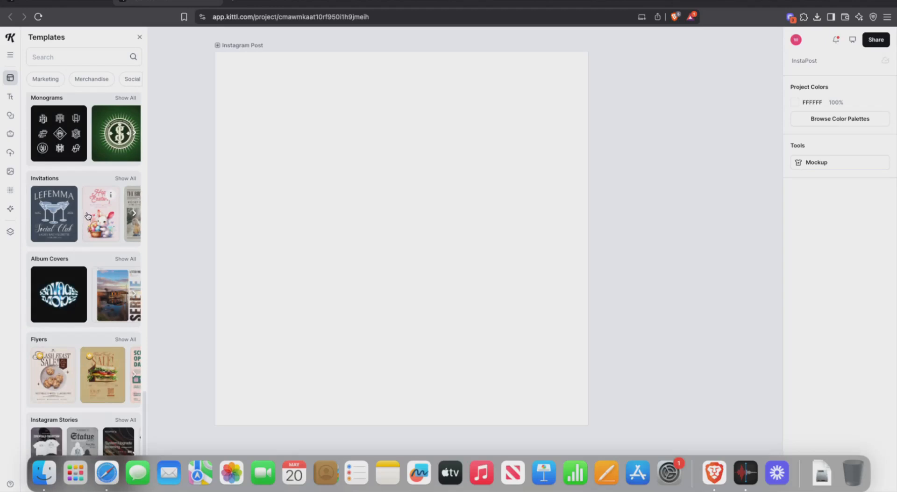
{"action": "scroll", "coordinate": [80, 233], "scroll_direction": "down", "scroll_amount": 5}
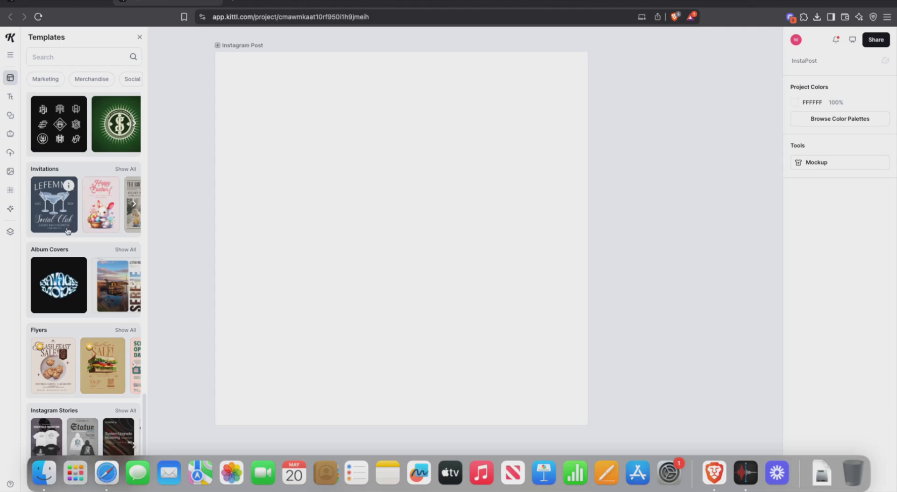
{"action": "scroll", "coordinate": [68, 251], "scroll_direction": "up", "scroll_amount": 15}
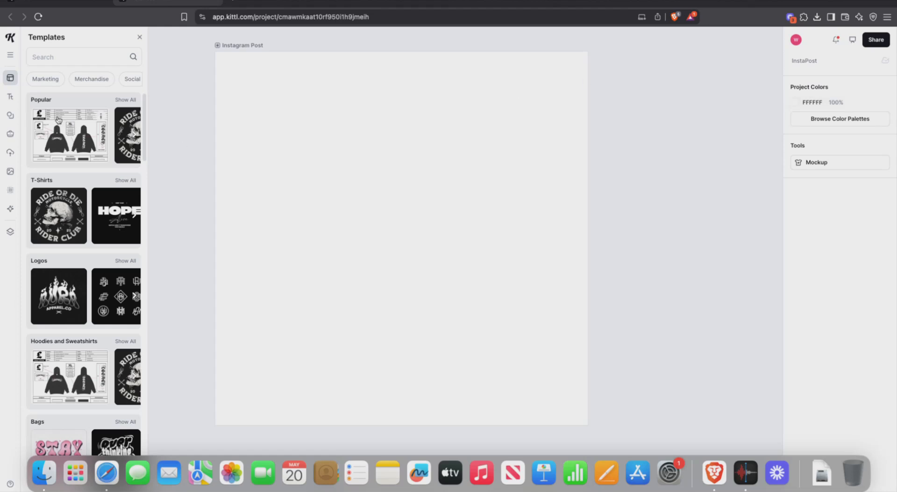
Step: Scroll through the Text presets, then switch to the Elements library of shapes and banners
{"action": "left_click", "coordinate": [11, 95]}
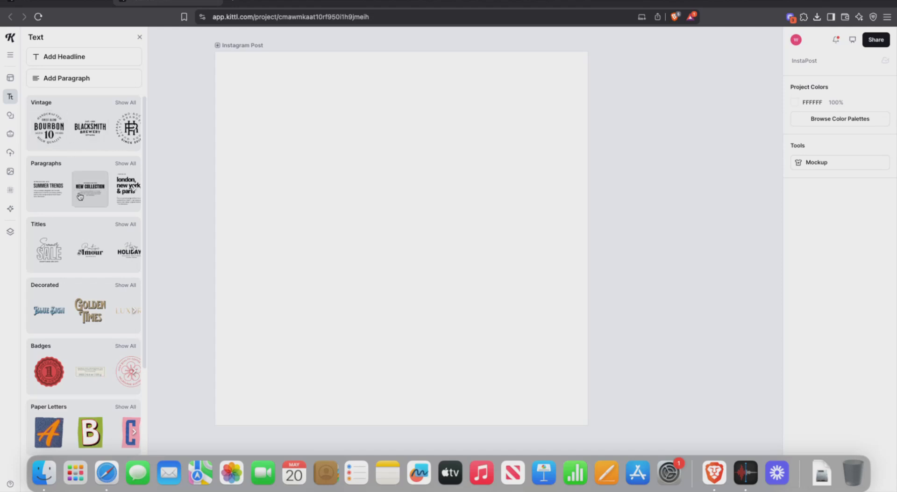
{"action": "scroll", "coordinate": [79, 197], "scroll_direction": "down", "scroll_amount": 5}
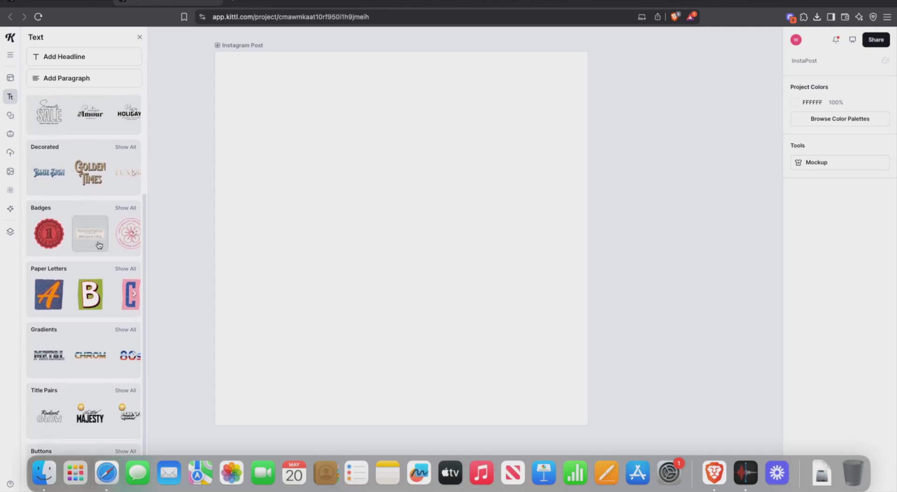
{"action": "scroll", "coordinate": [102, 253], "scroll_direction": "down", "scroll_amount": 1}
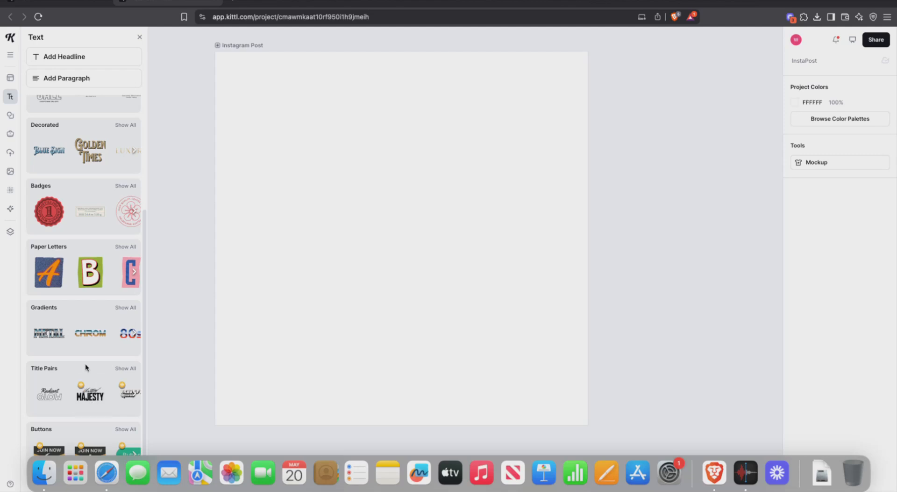
{"action": "scroll", "coordinate": [85, 364], "scroll_direction": "up", "scroll_amount": 5}
{"action": "left_click", "coordinate": [10, 117]}
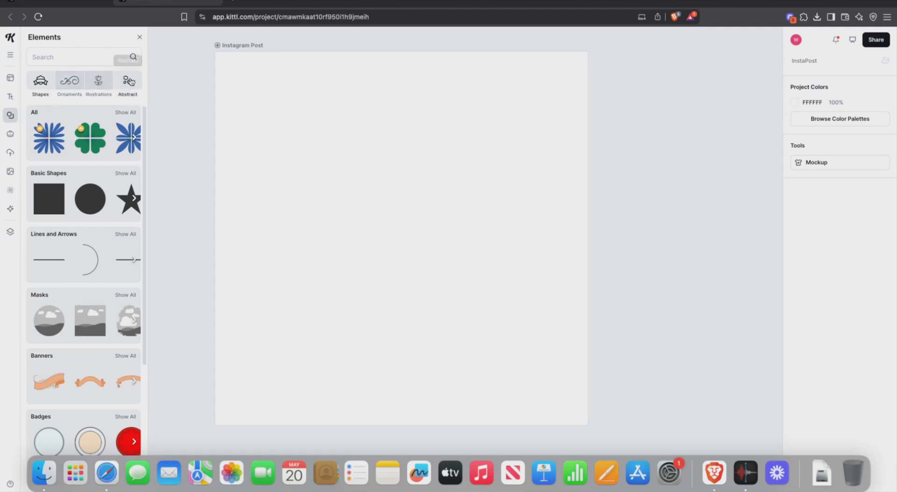
Step: Scroll the Abstract elements category, then switch to My Brand Kit in Brand Kits
{"action": "left_click", "coordinate": [130, 96]}
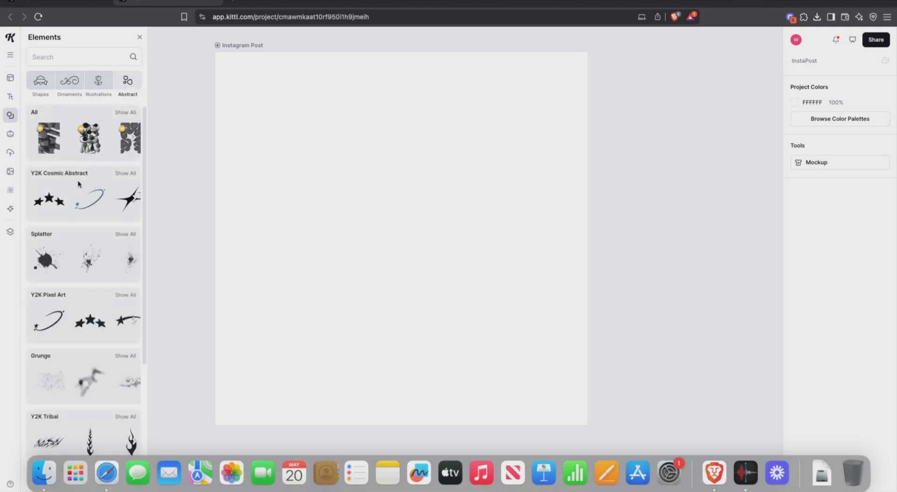
{"action": "scroll", "coordinate": [86, 249], "scroll_direction": "down", "scroll_amount": 10}
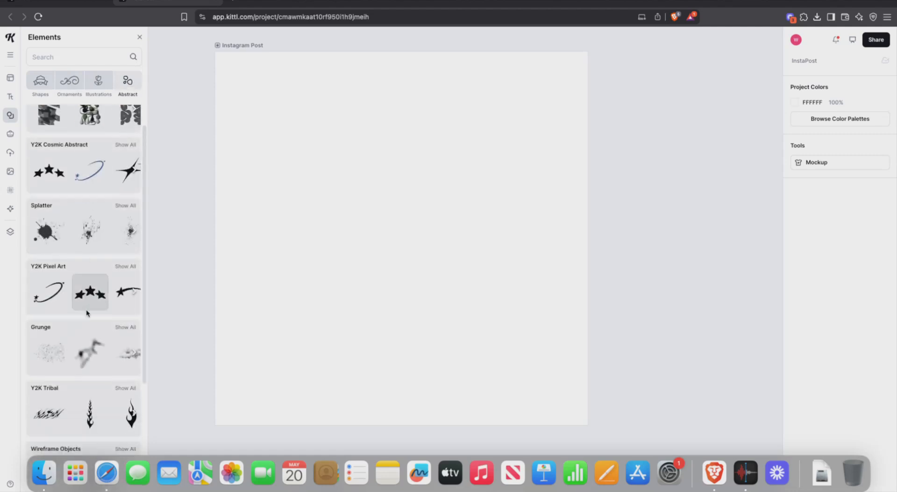
{"action": "scroll", "coordinate": [86, 311], "scroll_direction": "down", "scroll_amount": 5}
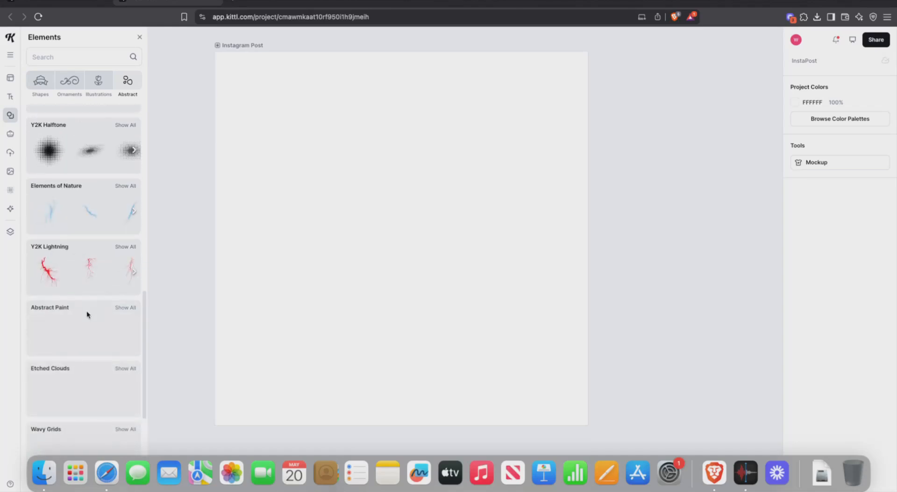
{"action": "scroll", "coordinate": [86, 280], "scroll_direction": "up", "scroll_amount": 15}
{"action": "left_click", "coordinate": [11, 135]}
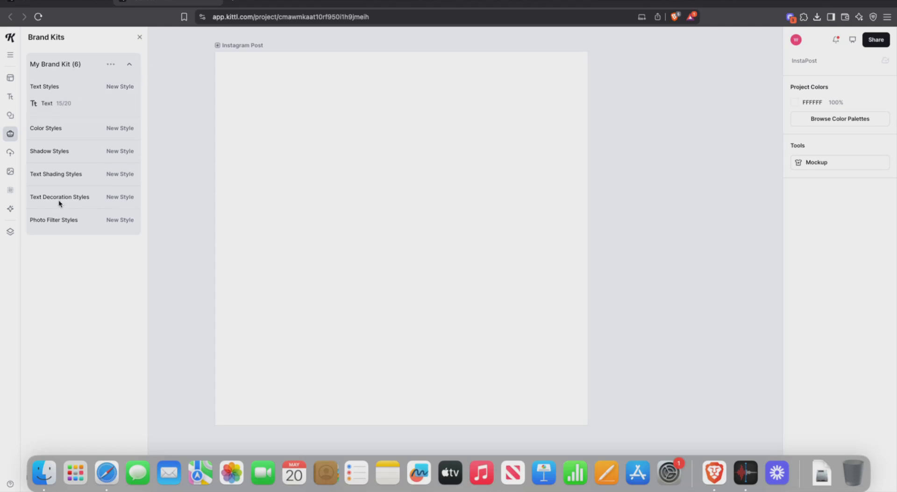
Step: Glance at the Uploads panel, then switch to the Images library showing trending photos
{"action": "left_click", "coordinate": [10, 155]}
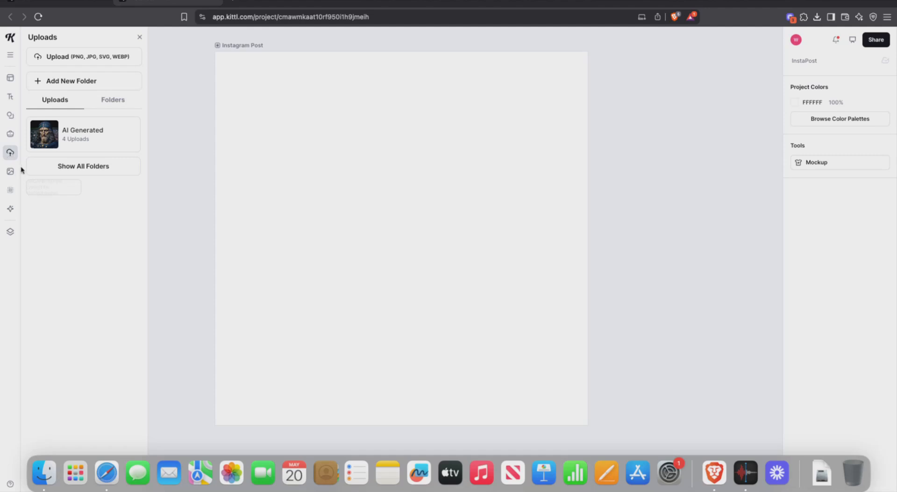
{"action": "left_click", "coordinate": [9, 174]}
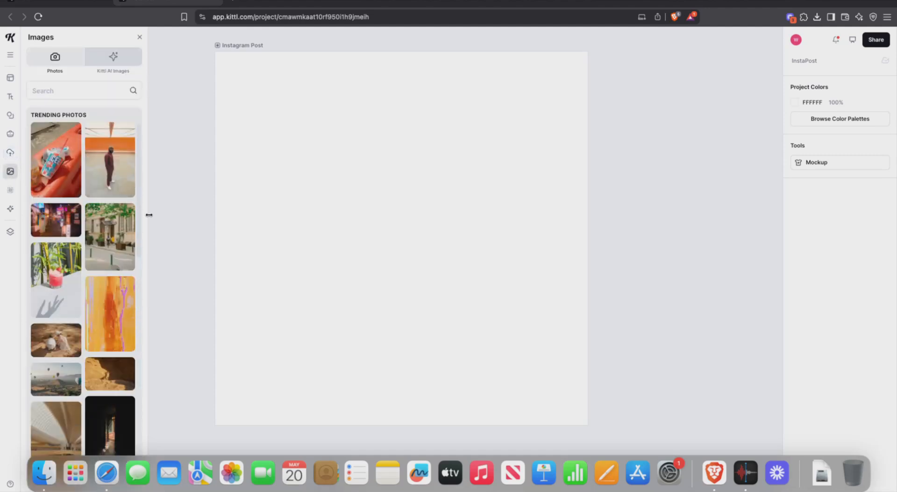
Step: Browse down the Trending Photos grid, then show the Textures library of grunge, paper, pattern and crack textures
{"action": "scroll", "coordinate": [135, 255], "scroll_direction": "down", "scroll_amount": 10}
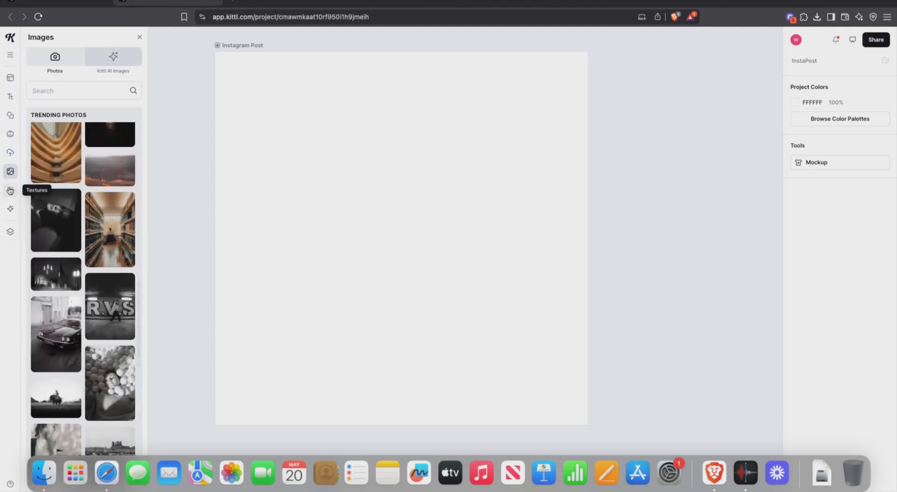
{"action": "mouse_move", "coordinate": [10, 190]}
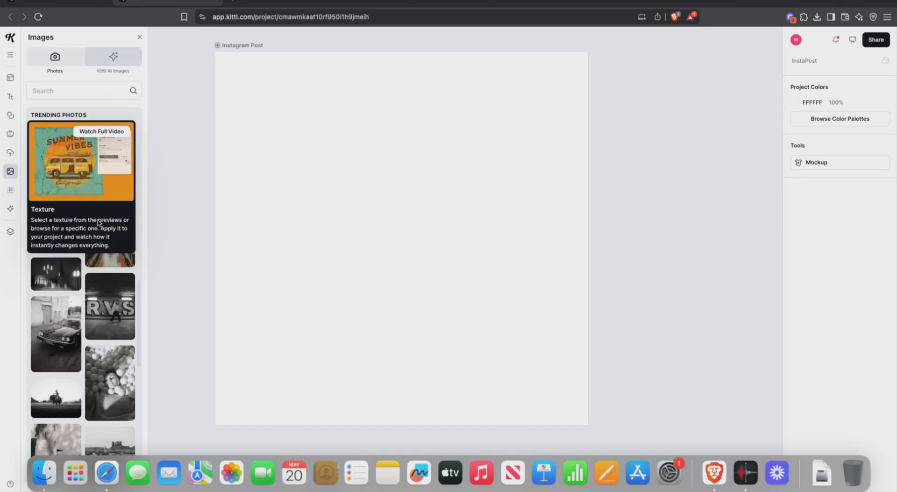
{"action": "scroll", "coordinate": [109, 266], "scroll_direction": "down", "scroll_amount": 10}
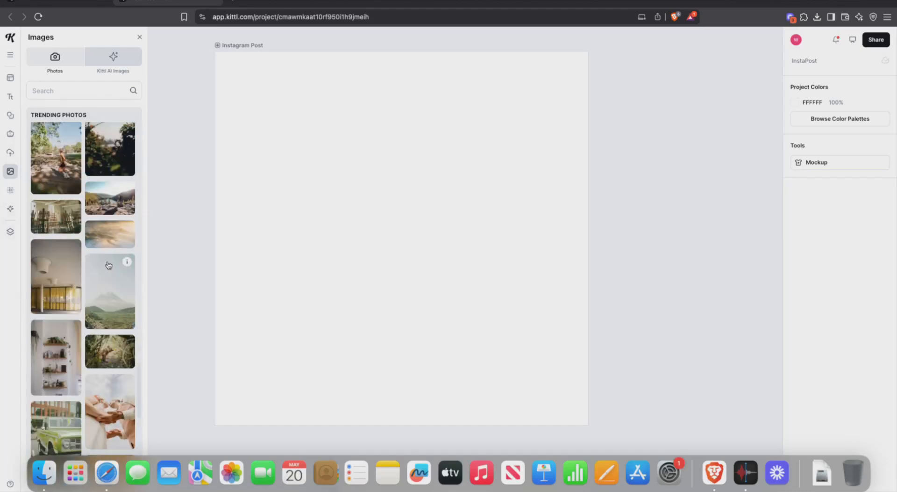
{"action": "scroll", "coordinate": [106, 280], "scroll_direction": "down", "scroll_amount": 10}
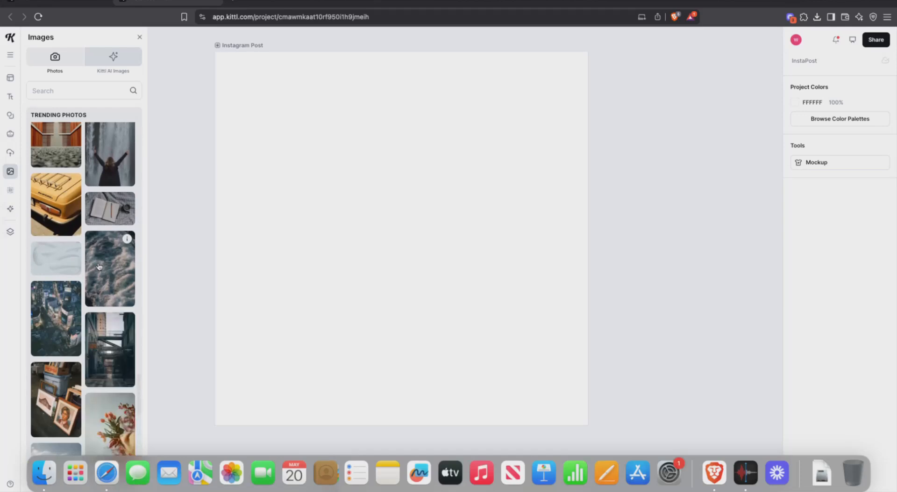
{"action": "scroll", "coordinate": [99, 267], "scroll_direction": "down", "scroll_amount": 10}
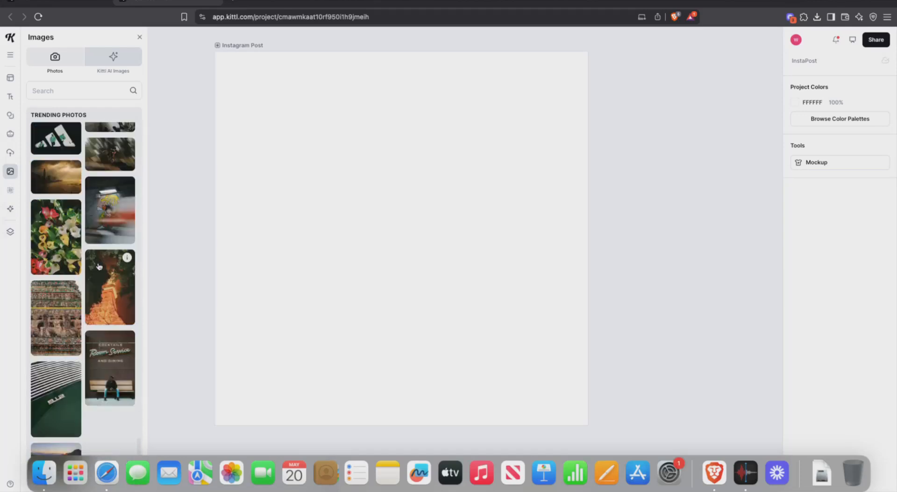
{"action": "left_click", "coordinate": [10, 189]}
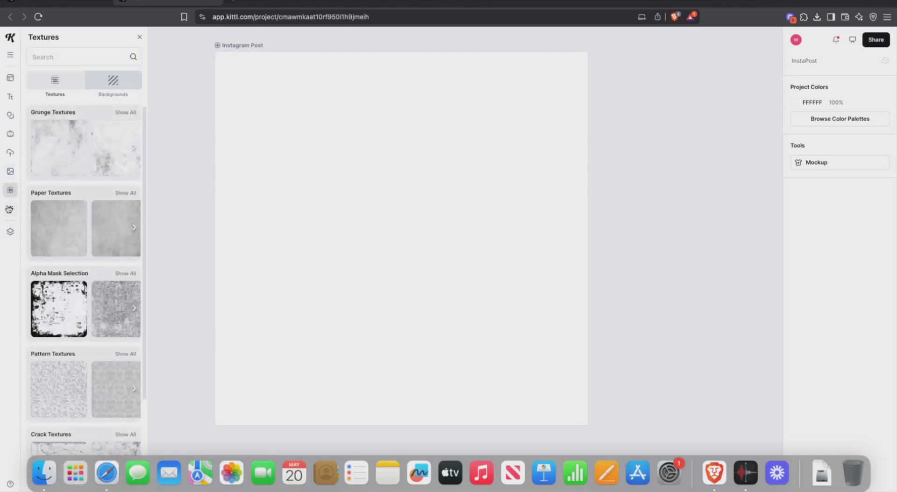
{"action": "left_click", "coordinate": [10, 209]}
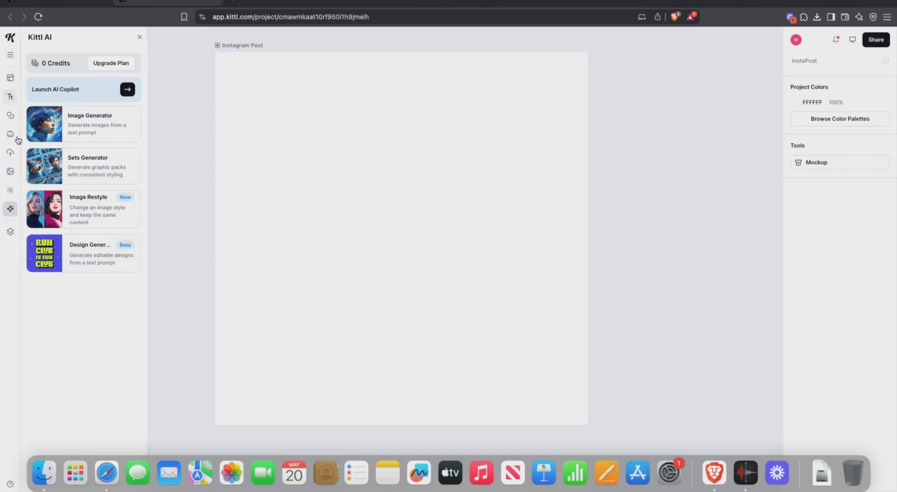
{"action": "left_click", "coordinate": [10, 190]}
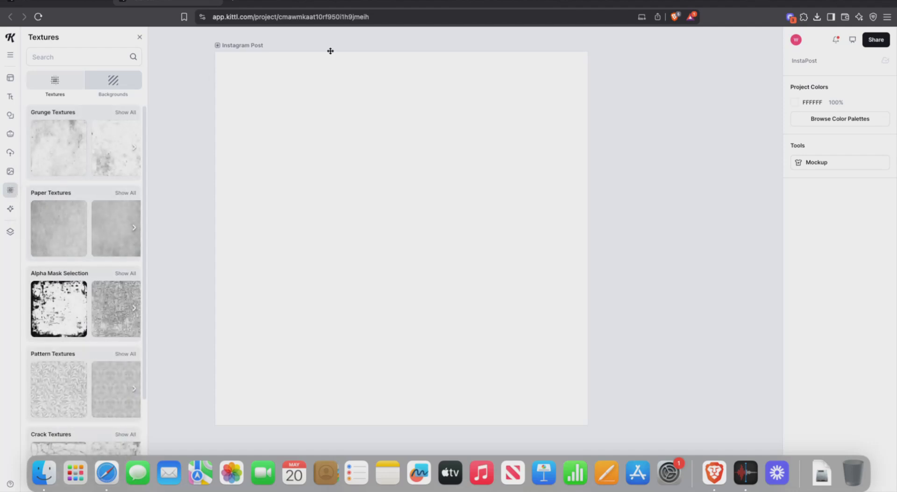
{"action": "left_click", "coordinate": [548, 121]}
{"action": "left_click", "coordinate": [630, 100]}
{"action": "mouse_move", "coordinate": [14, 210]}
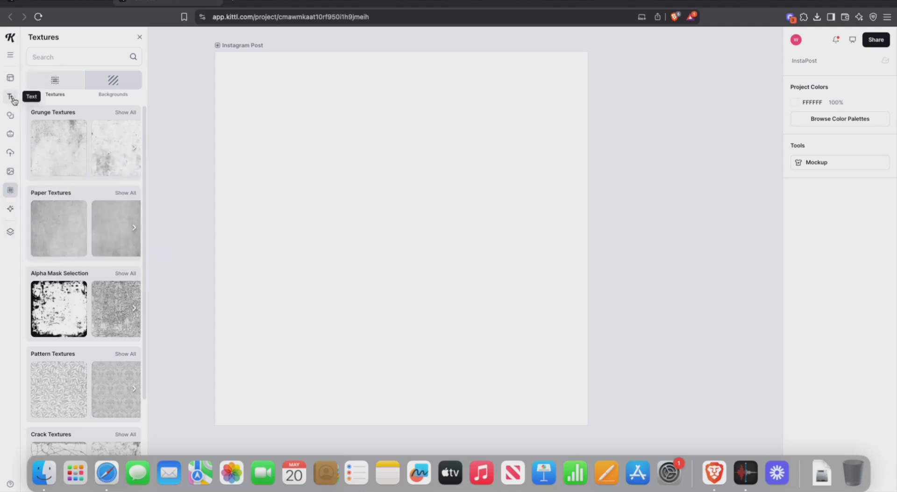
{"action": "mouse_move", "coordinate": [14, 100]}
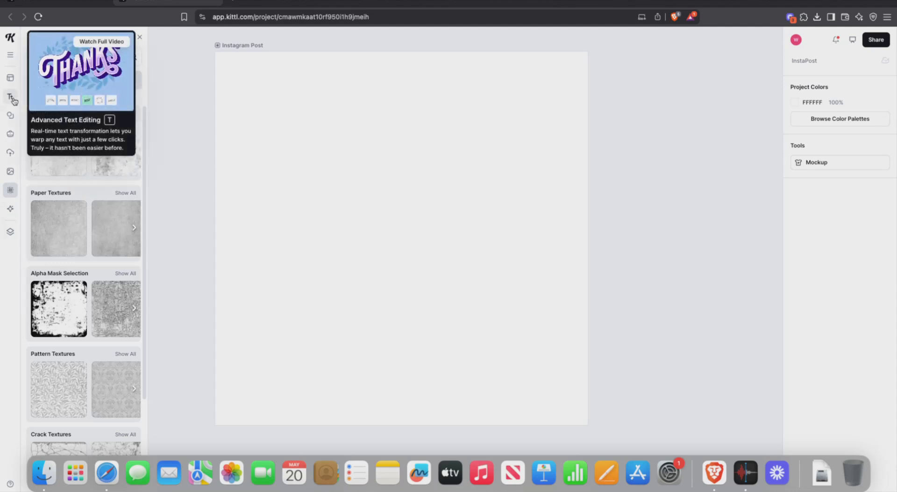
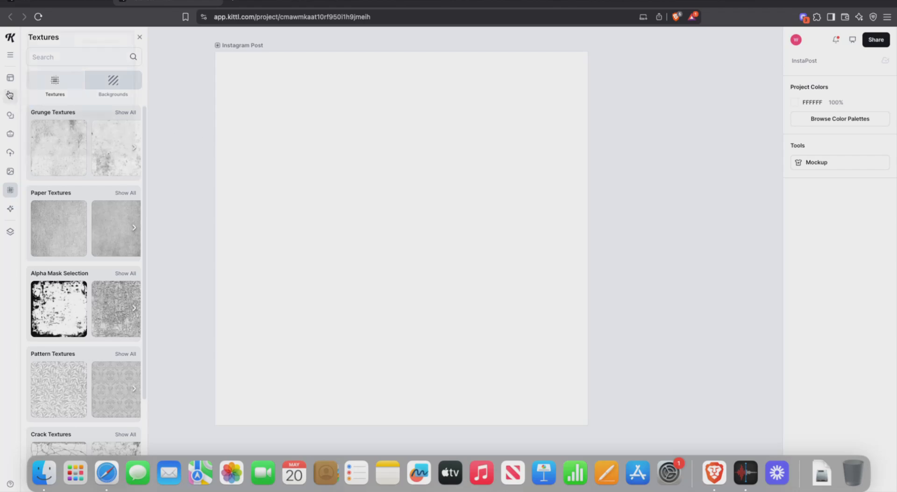
Step: Bring up Kittl's Text panel with its text templates for the Instagram post
{"action": "mouse_move", "coordinate": [8, 95]}
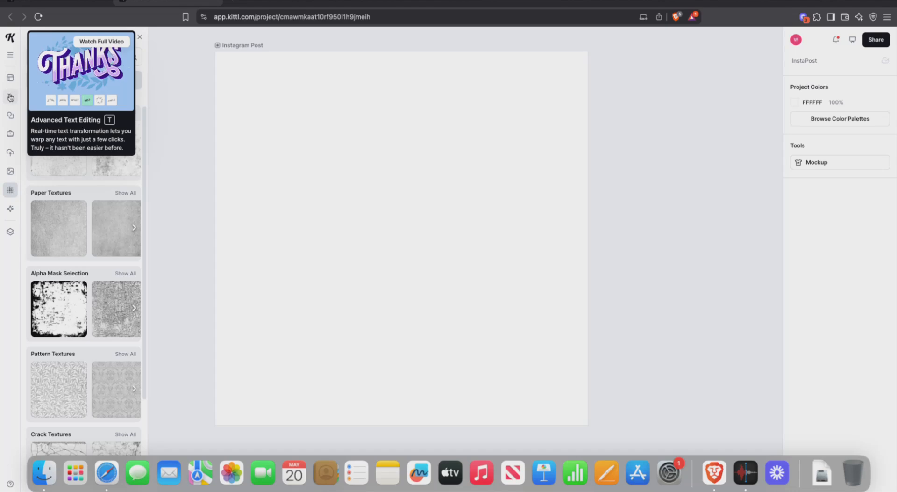
{"action": "left_click", "coordinate": [10, 96]}
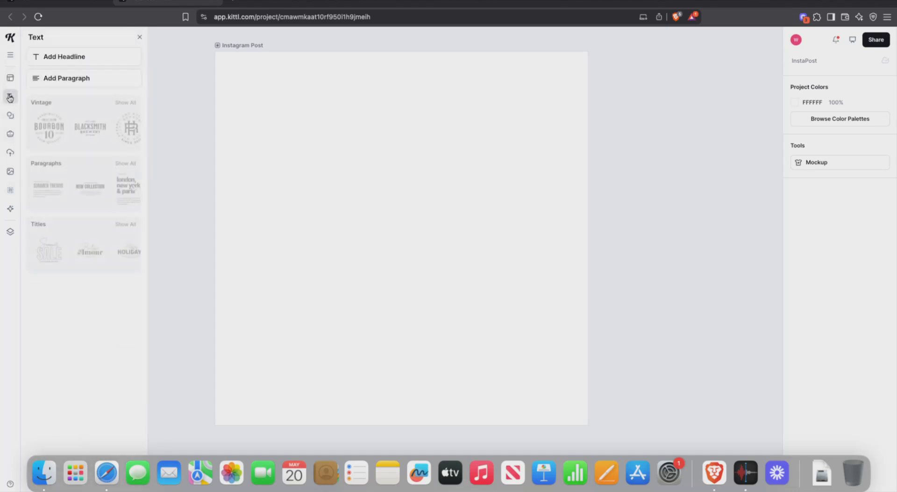
{"action": "scroll", "coordinate": [79, 297], "scroll_direction": "down", "scroll_amount": 5}
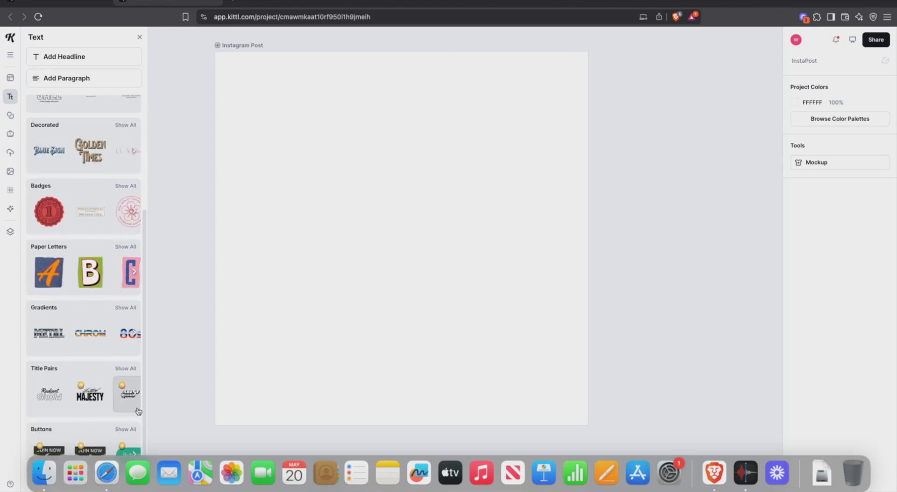
{"action": "left_click", "coordinate": [134, 394]}
{"action": "left_click", "coordinate": [134, 394]}
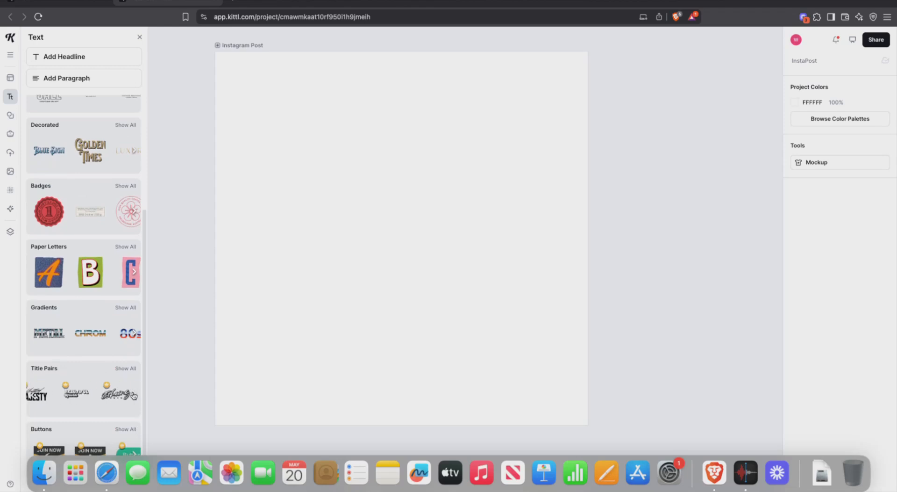
{"action": "left_click", "coordinate": [135, 394]}
{"action": "left_click", "coordinate": [134, 394]}
{"action": "left_click", "coordinate": [134, 394]}
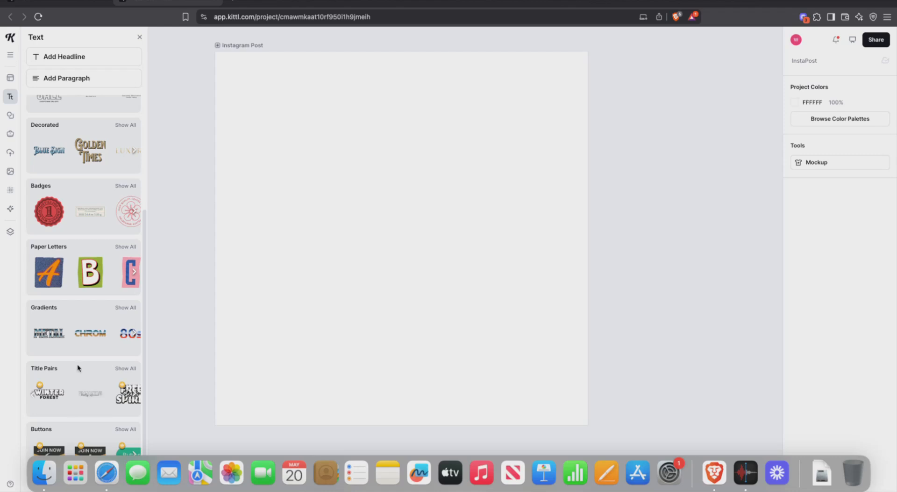
{"action": "scroll", "coordinate": [70, 206], "scroll_direction": "up", "scroll_amount": 5}
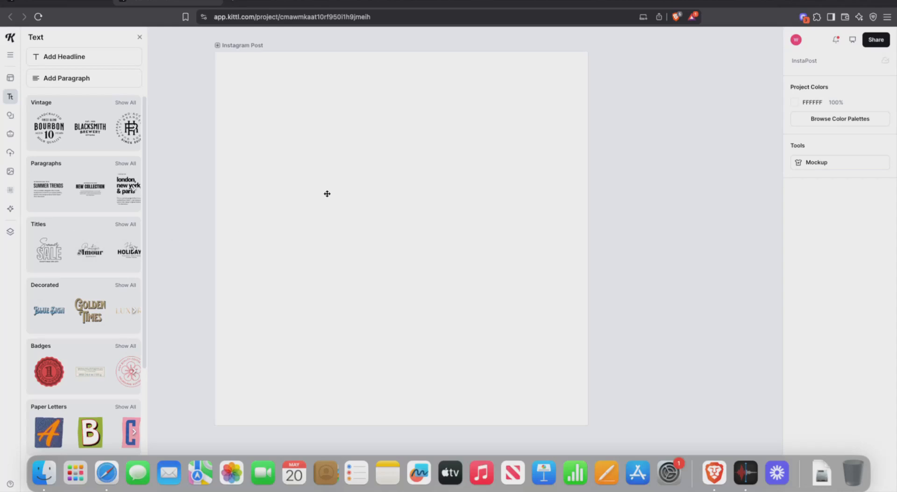
Step: Add the 'Boutique Amour / Marseille' template from the full Titles list, centred on the post
{"action": "left_click", "coordinate": [125, 224]}
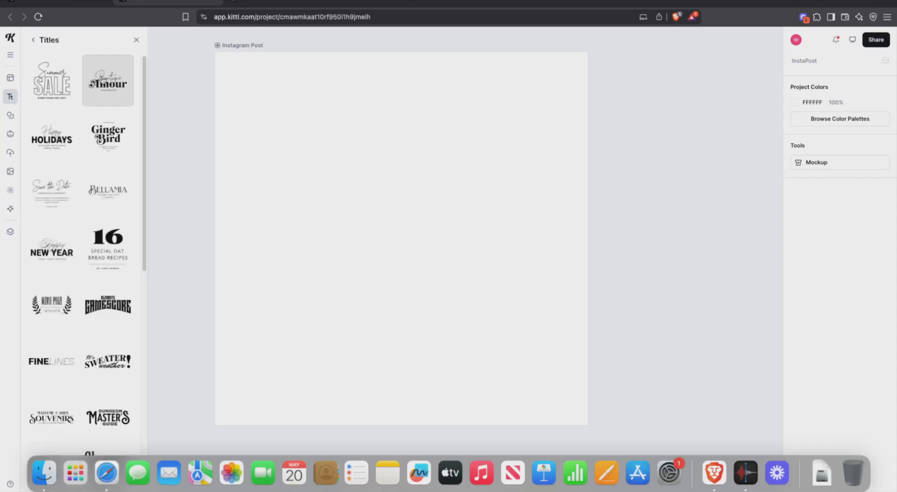
{"action": "left_click", "coordinate": [108, 82]}
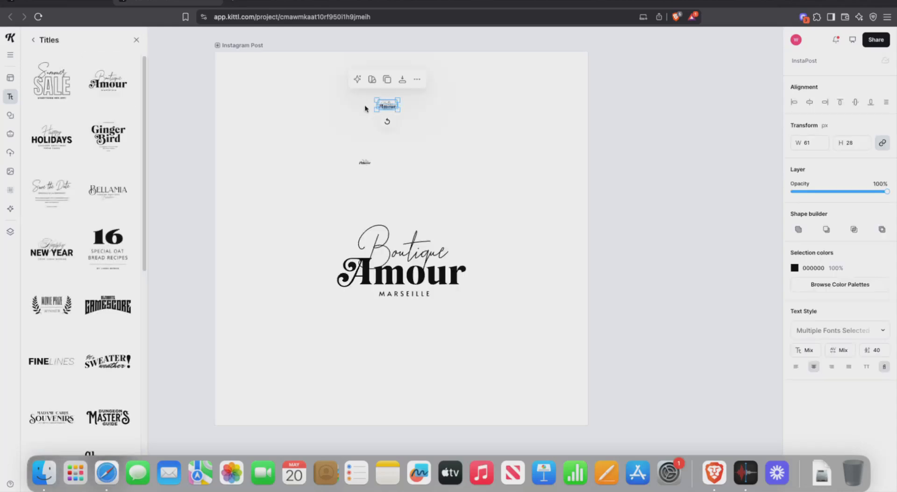
{"action": "left_click", "coordinate": [301, 160]}
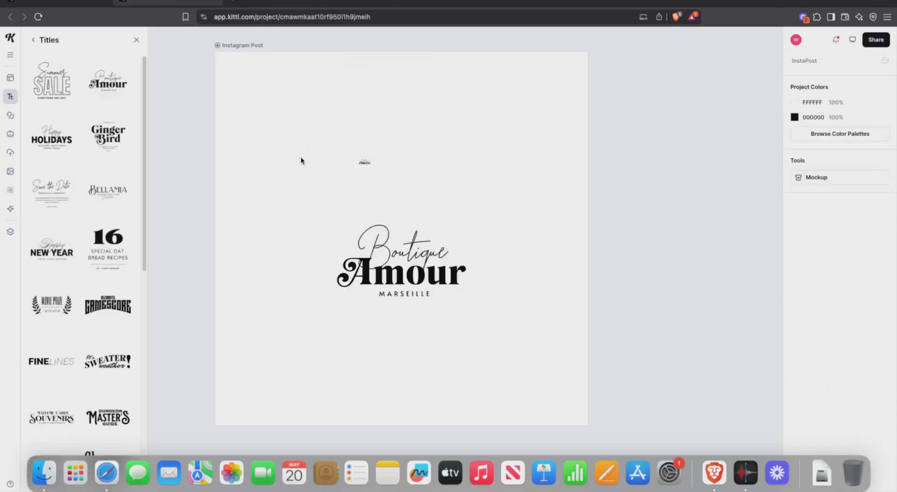
{"action": "left_click", "coordinate": [109, 100]}
{"action": "left_click", "coordinate": [399, 151]}
Step: Select the Boutique word inside the title and try entering its text edit mode
{"action": "left_click", "coordinate": [417, 255]}
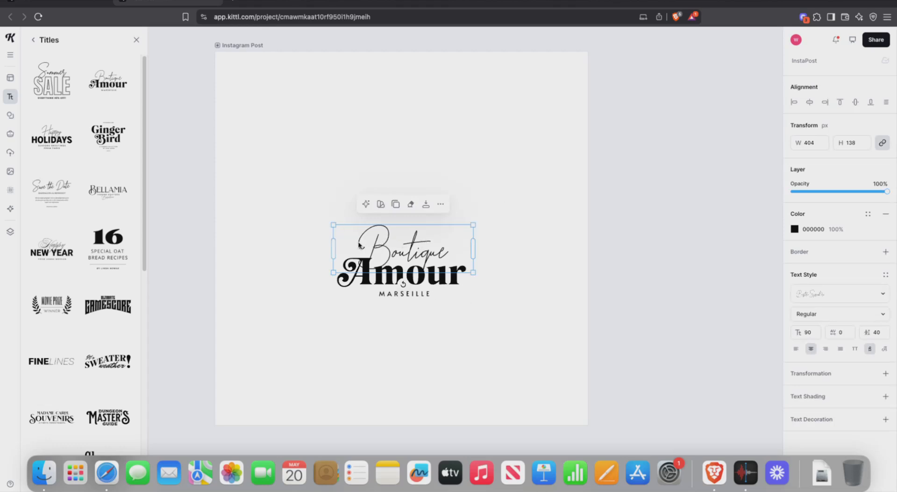
{"action": "double_click", "coordinate": [413, 253]}
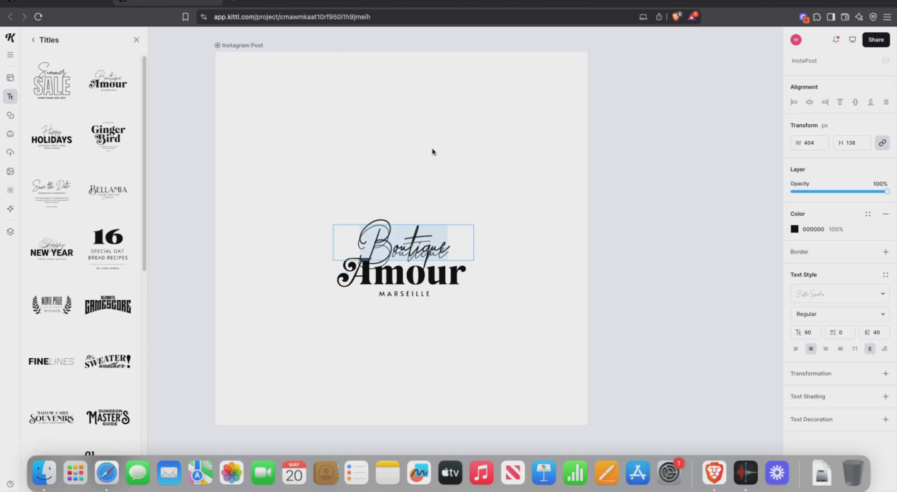
{"action": "key", "text": "Escape"}
{"action": "key", "text": "Escape"}
{"action": "left_click", "coordinate": [387, 242]}
{"action": "left_click", "coordinate": [387, 241]}
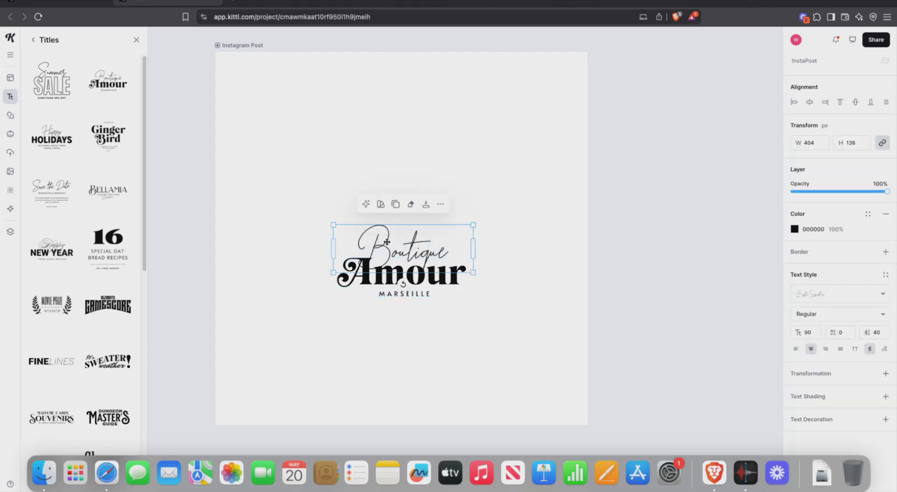
{"action": "double_click", "coordinate": [387, 241]}
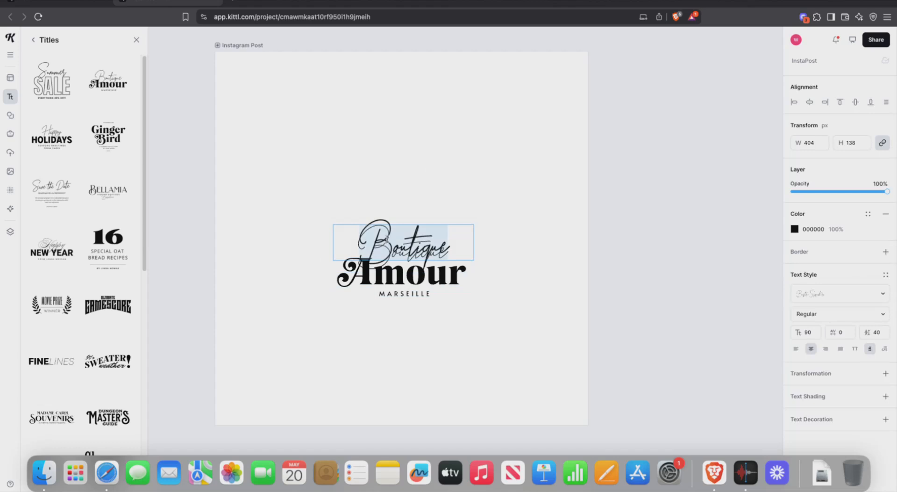
{"action": "left_click", "coordinate": [403, 239]}
{"action": "key", "text": "Escape"}
{"action": "left_click", "coordinate": [409, 257]}
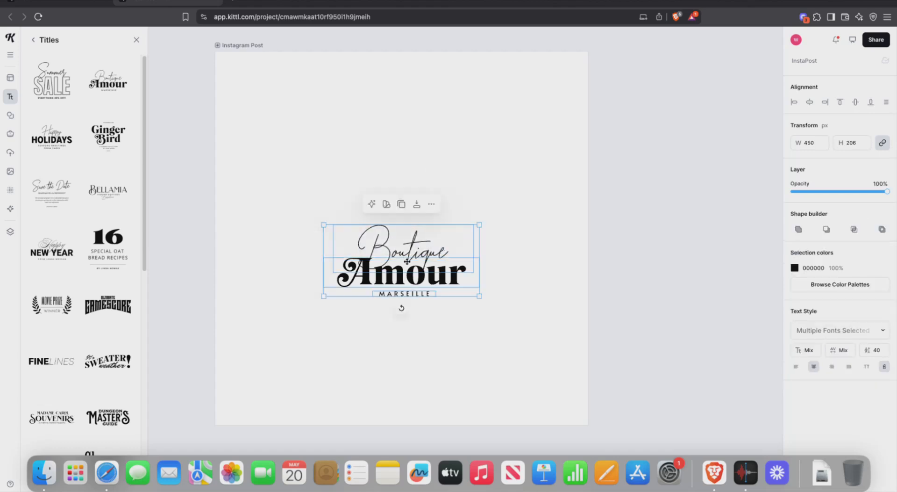
{"action": "double_click", "coordinate": [402, 249]}
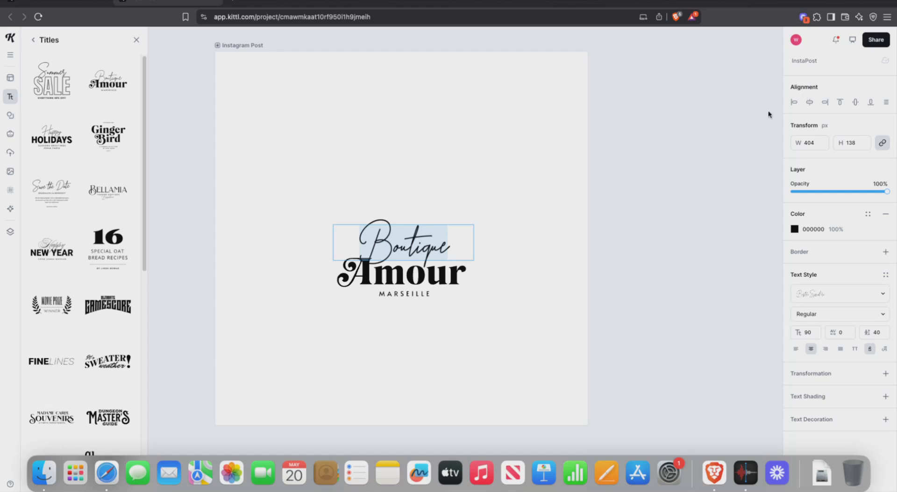
{"action": "left_click", "coordinate": [493, 199]}
{"action": "left_click", "coordinate": [494, 198]}
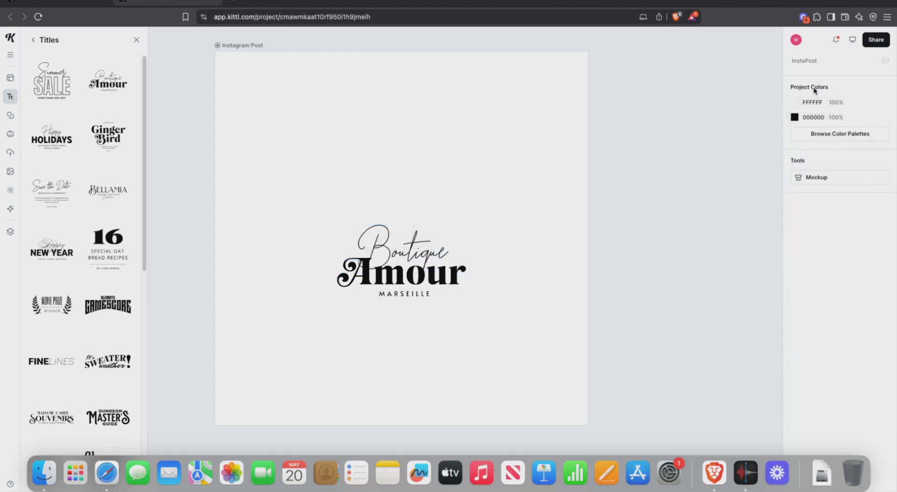
Step: Reselect the title group and isolate just the Boutique text layer
{"action": "left_click", "coordinate": [382, 242]}
{"action": "left_click", "coordinate": [382, 242]}
{"action": "double_click", "coordinate": [382, 242]}
{"action": "double_click", "coordinate": [382, 242]}
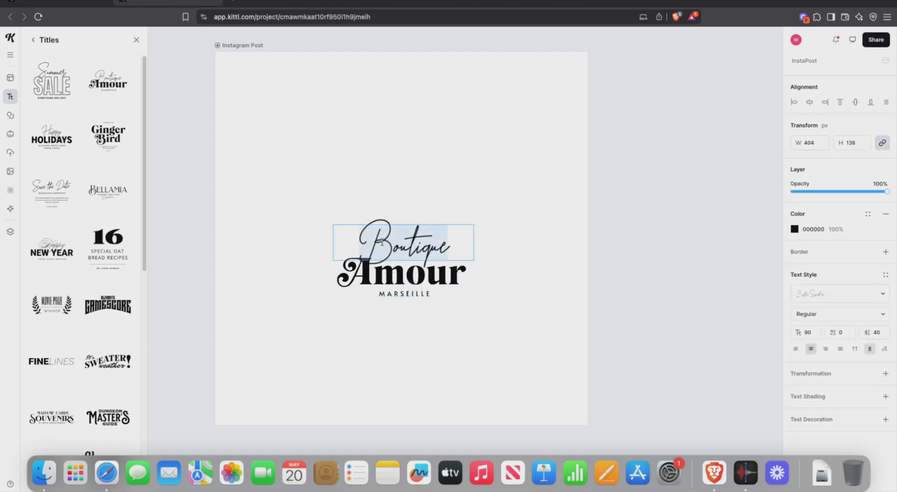
{"action": "key", "text": "Escape"}
{"action": "key", "text": "Escape"}
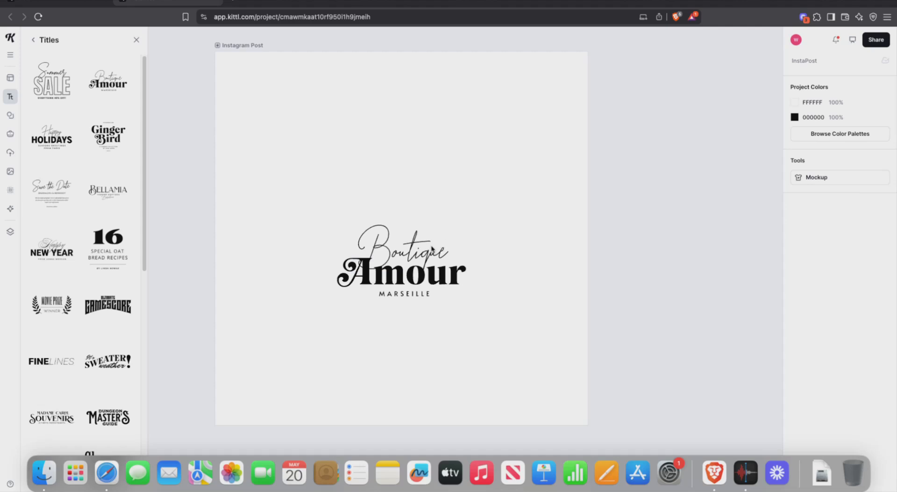
{"action": "left_click", "coordinate": [433, 248]}
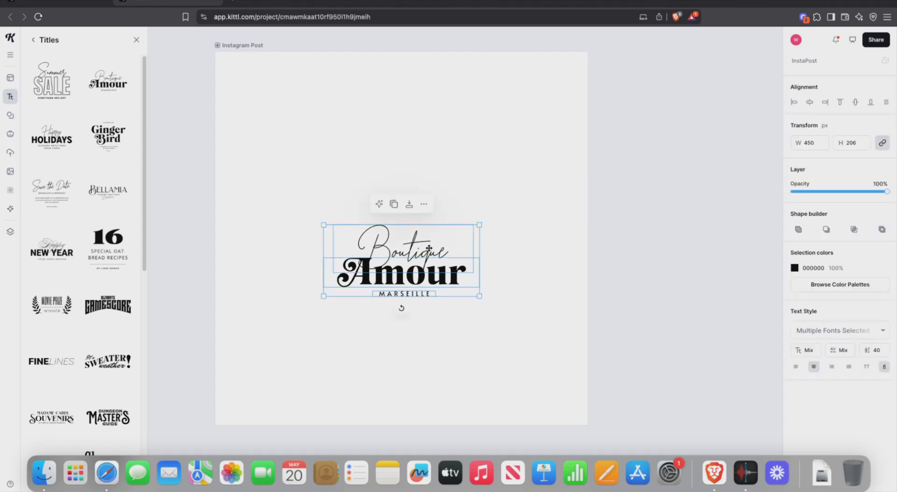
{"action": "left_click", "coordinate": [428, 248]}
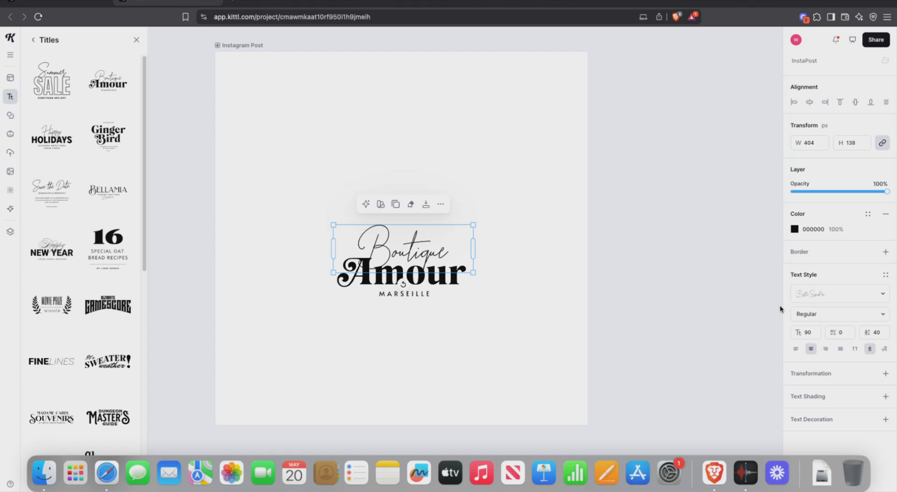
Step: Replace the script word 'Boutique' with 'De Joker' and select the new text
{"action": "double_click", "coordinate": [423, 247]}
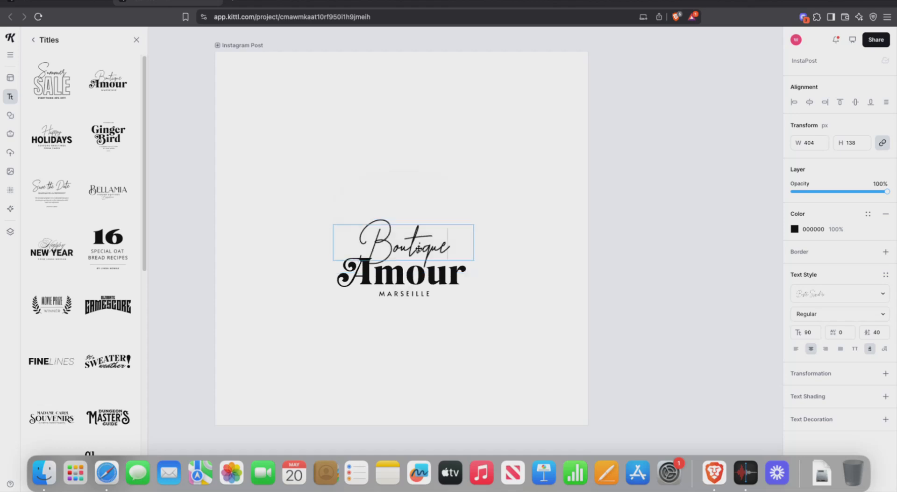
{"action": "key", "text": "super+a"}
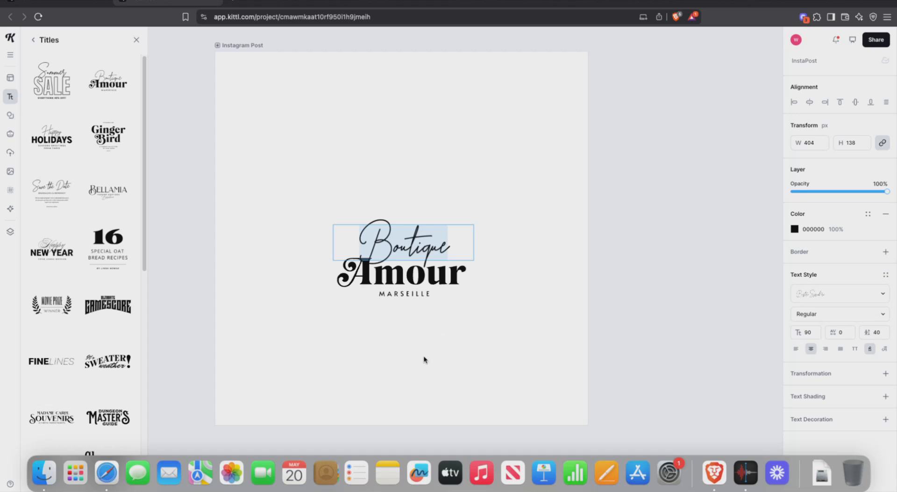
{"action": "type", "text": "D"}
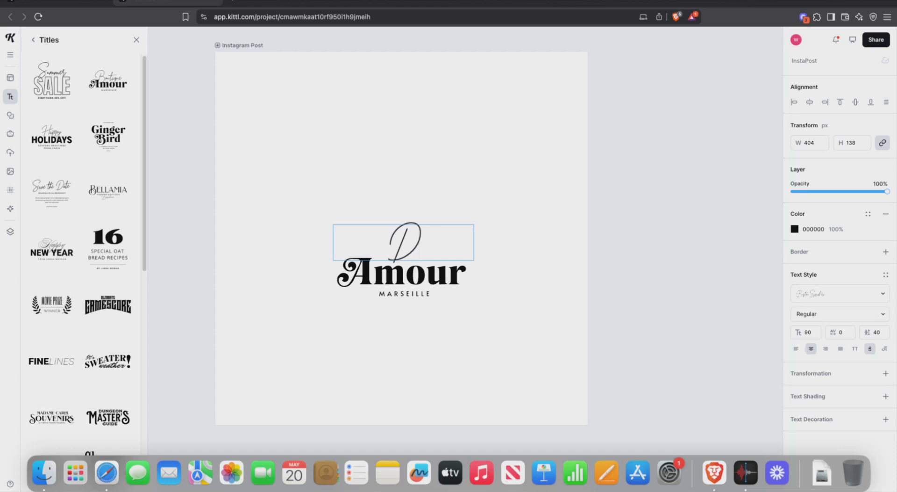
{"action": "type", "text": "e J"}
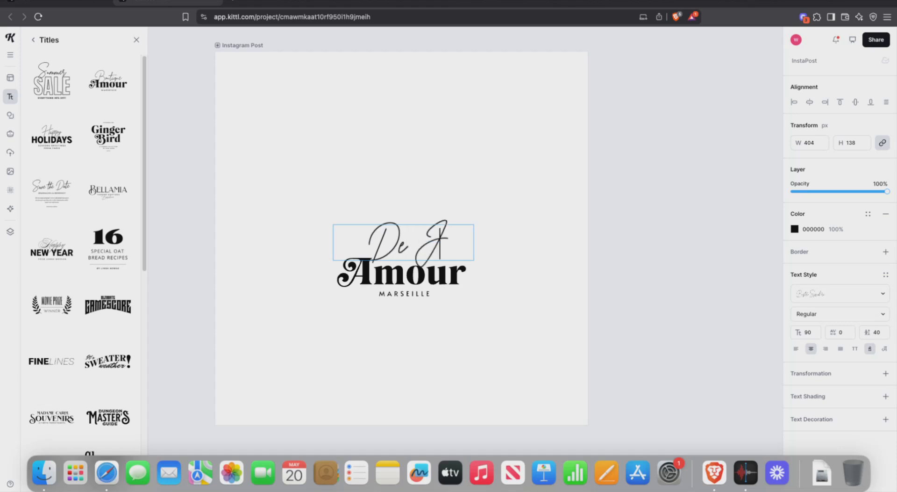
{"action": "type", "text": "oker"}
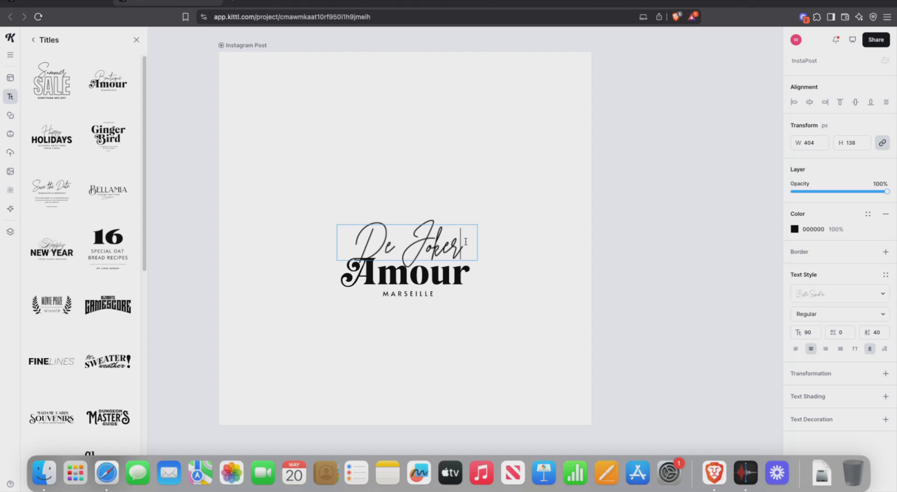
{"action": "left_click_drag", "start_coordinate": [468, 241], "coordinate": [310, 234]}
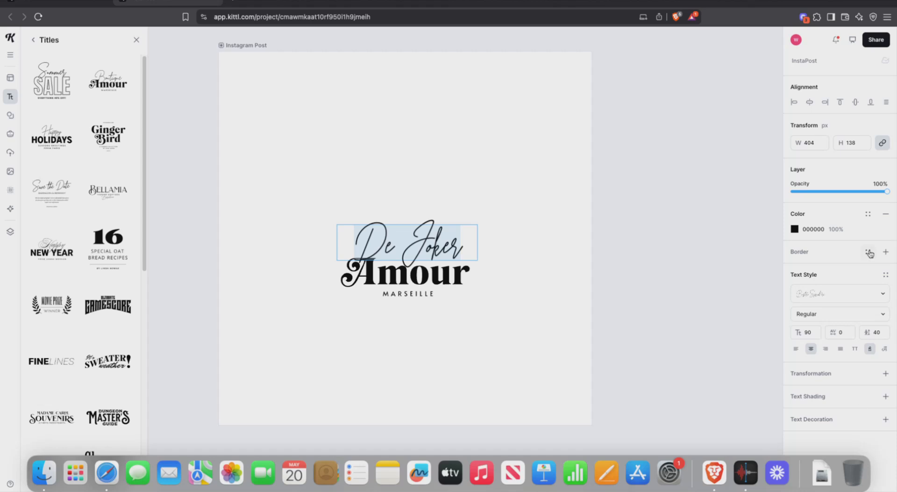
{"action": "left_click", "coordinate": [856, 295]}
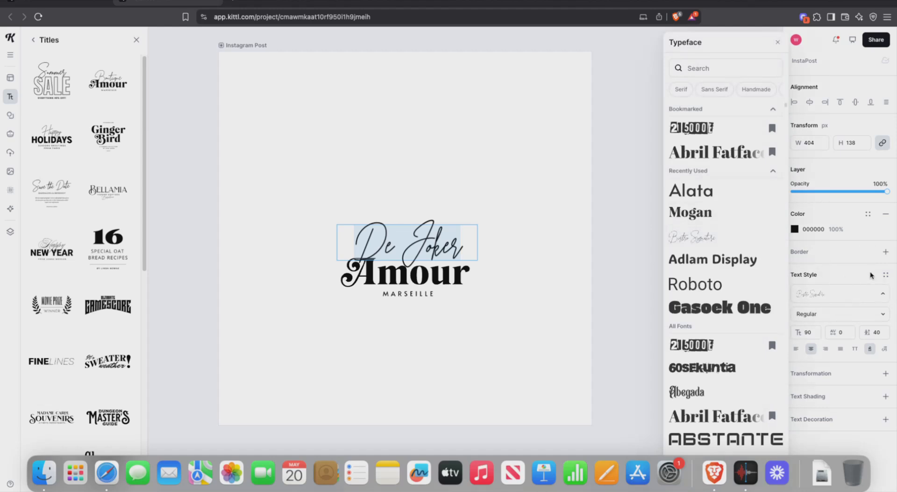
{"action": "left_click", "coordinate": [859, 295]}
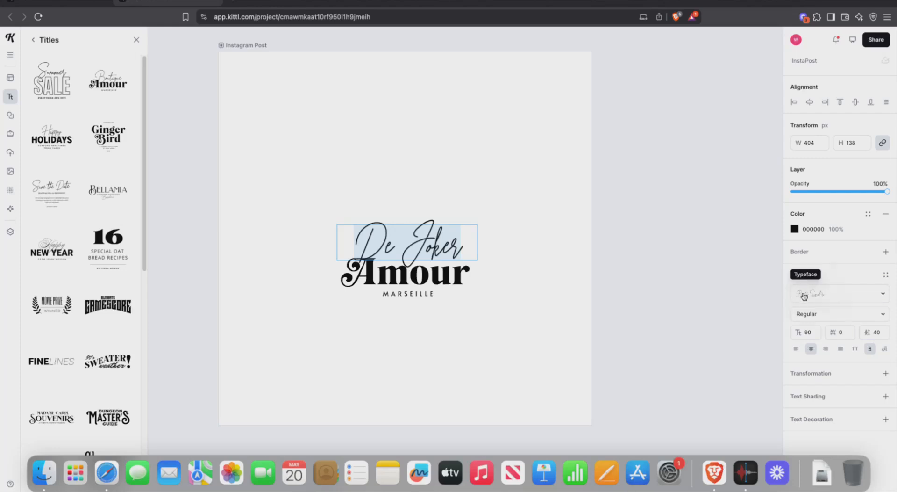
{"action": "left_click", "coordinate": [860, 294]}
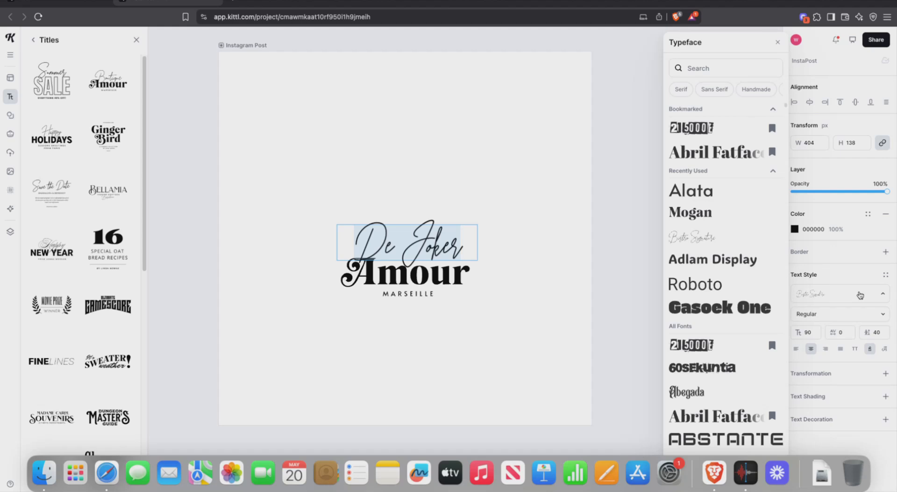
{"action": "scroll", "coordinate": [747, 252], "scroll_direction": "down", "scroll_amount": 3}
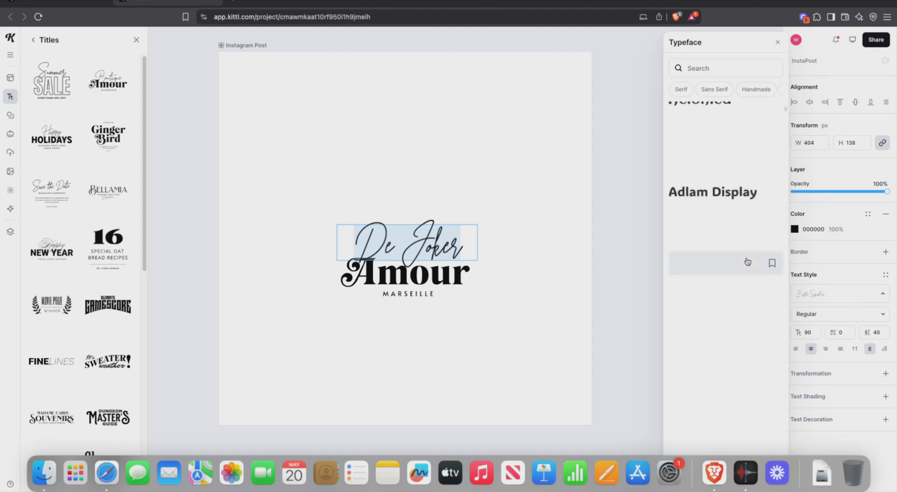
{"action": "scroll", "coordinate": [748, 225], "scroll_direction": "down", "scroll_amount": 2}
{"action": "scroll", "coordinate": [710, 239], "scroll_direction": "down", "scroll_amount": 5}
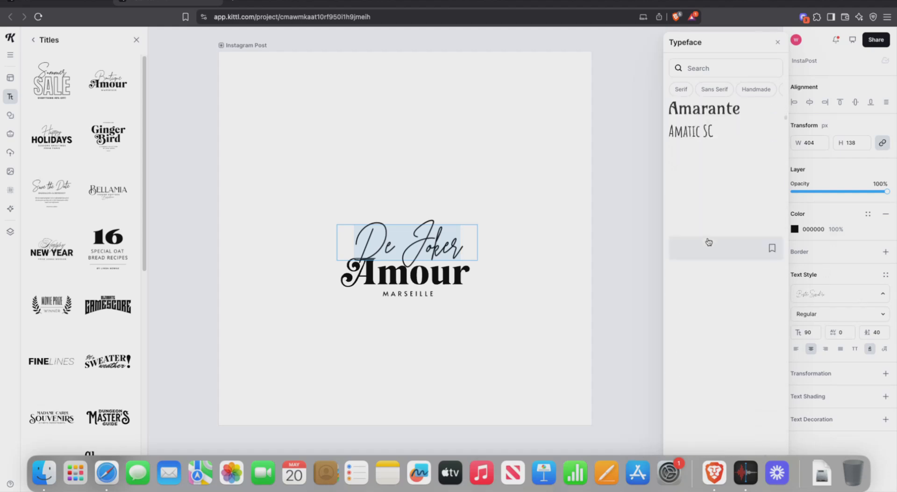
{"action": "scroll", "coordinate": [709, 240], "scroll_direction": "up", "scroll_amount": 3}
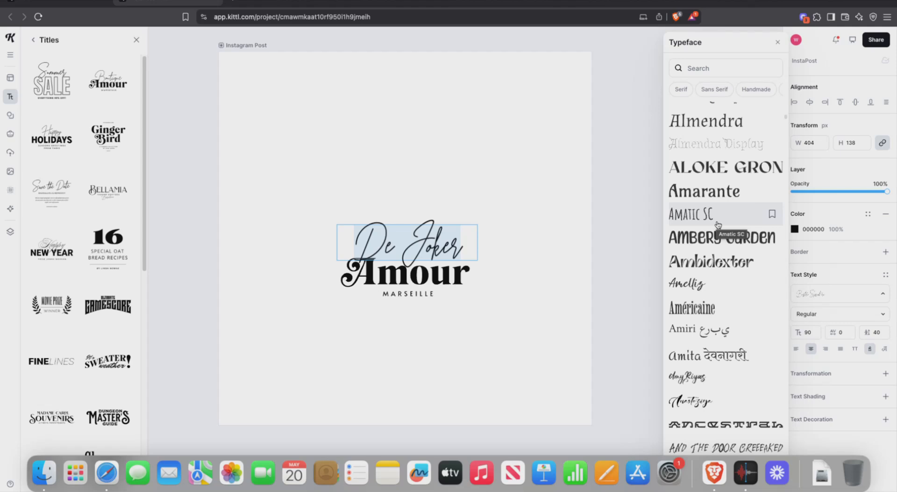
{"action": "left_click", "coordinate": [523, 183]}
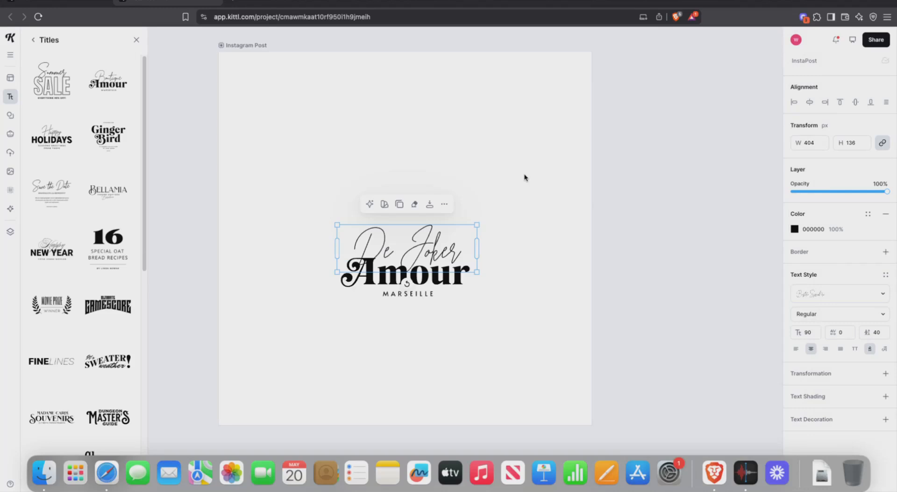
Step: Undo back to the original 'Boutique' wording and select the word for editing
{"action": "key", "text": "super+z"}
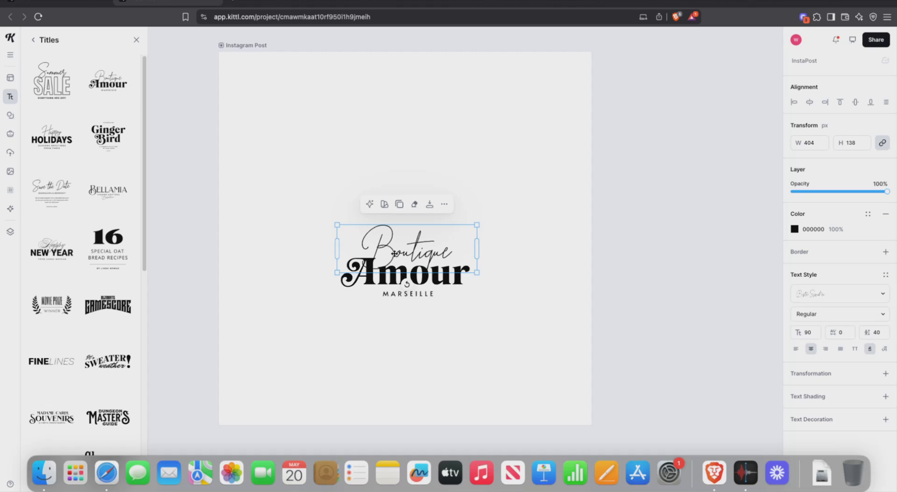
{"action": "double_click", "coordinate": [394, 253]}
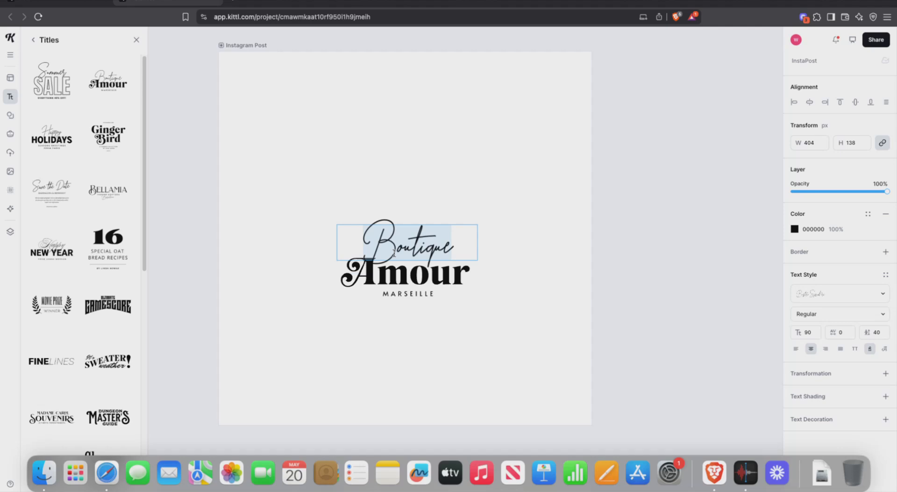
Step: Retype the selected script word as 'Da Joker', fixing a stray typo
{"action": "type", "text": "d"}
{"action": "key", "text": "BackSpace"}
{"action": "type", "text": "Da Joker"}
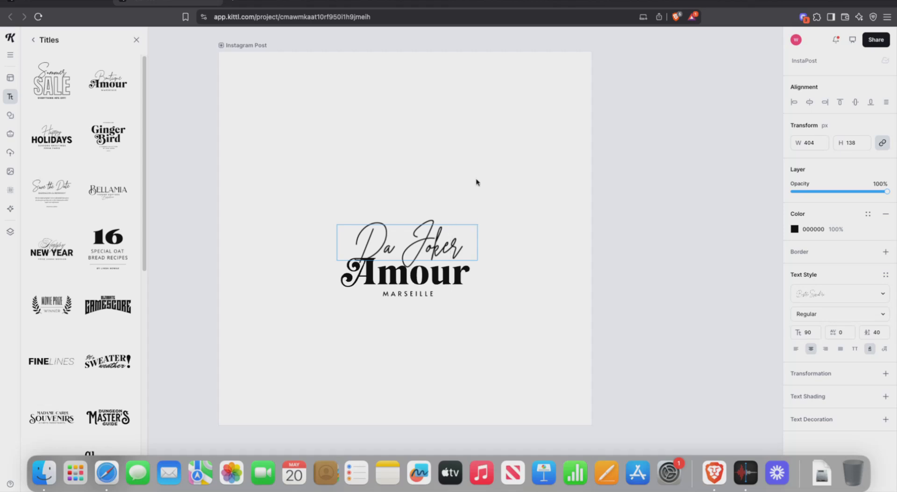
{"action": "key", "text": "Escape"}
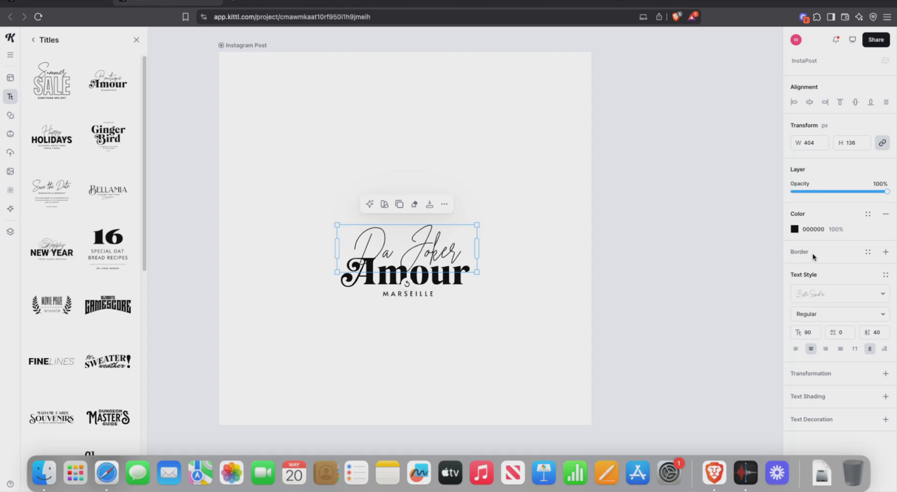
{"action": "left_click_drag", "start_coordinate": [416, 241], "coordinate": [454, 249]}
Step: Drag 'Da Joker' until it sits centred directly above 'Amour' without overlapping
{"action": "left_click_drag", "start_coordinate": [384, 248], "coordinate": [362, 264]}
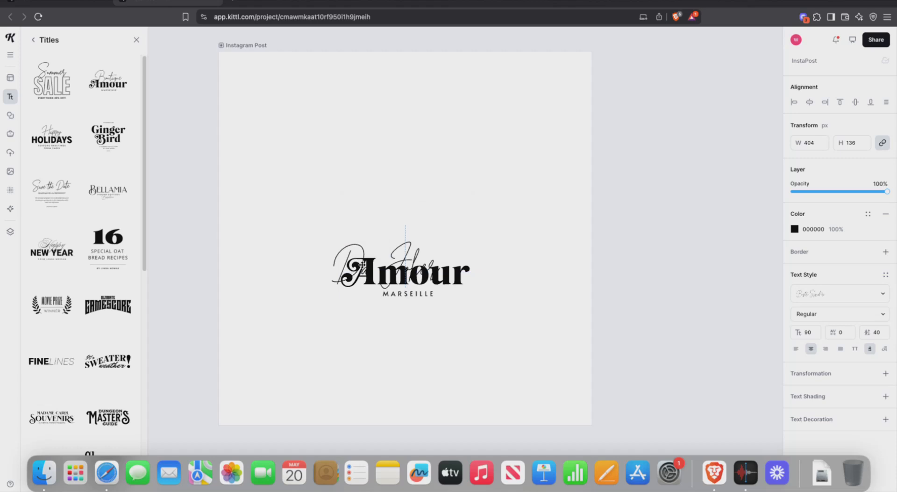
{"action": "left_click_drag", "start_coordinate": [363, 264], "coordinate": [346, 211]}
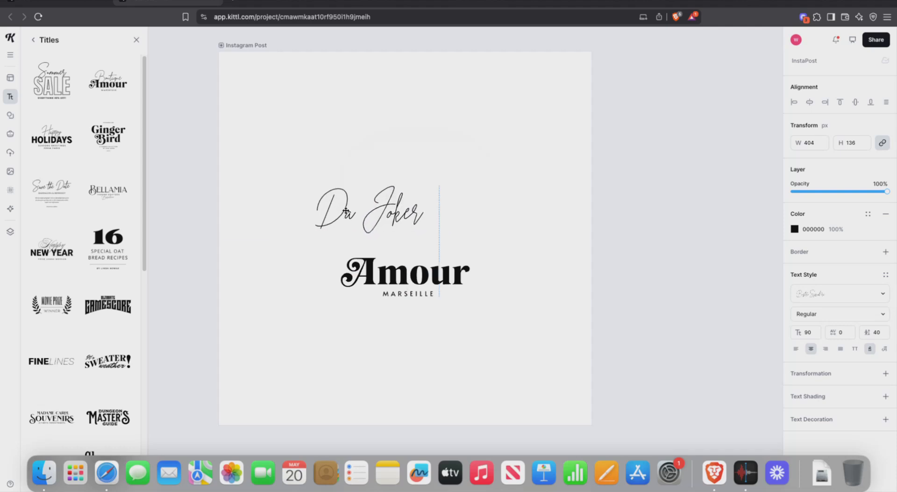
{"action": "left_click_drag", "start_coordinate": [346, 211], "coordinate": [365, 221]}
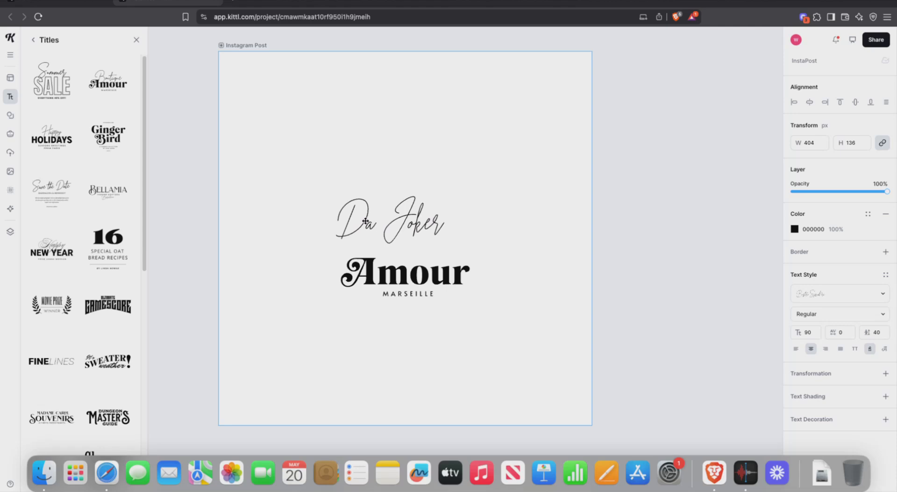
{"action": "left_click_drag", "start_coordinate": [365, 221], "coordinate": [365, 221]}
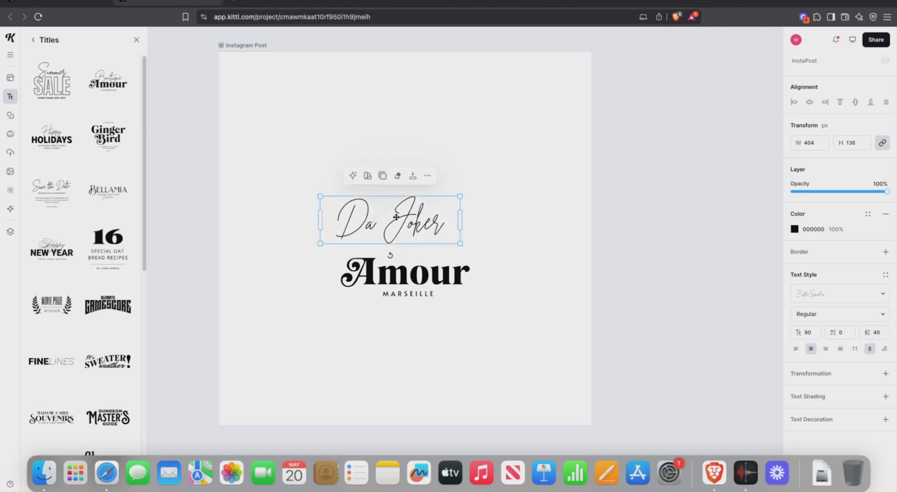
{"action": "left_click_drag", "start_coordinate": [397, 217], "coordinate": [411, 217]}
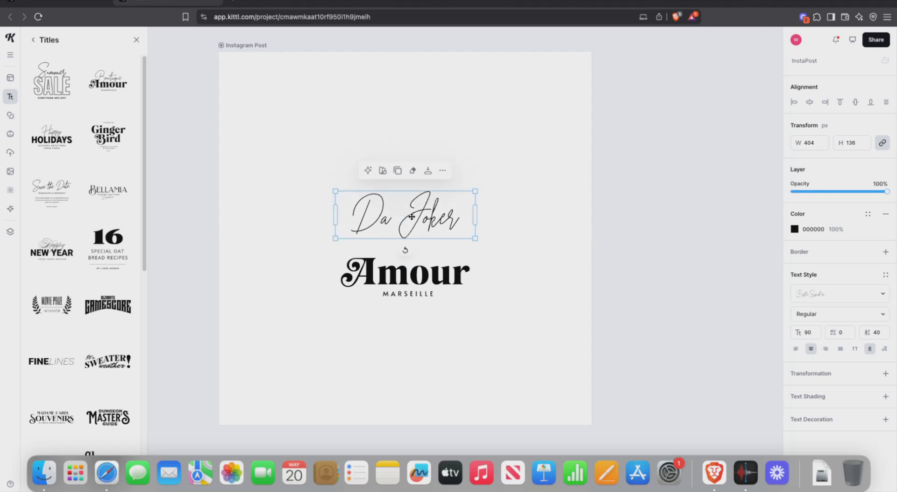
{"action": "left_click", "coordinate": [534, 159]}
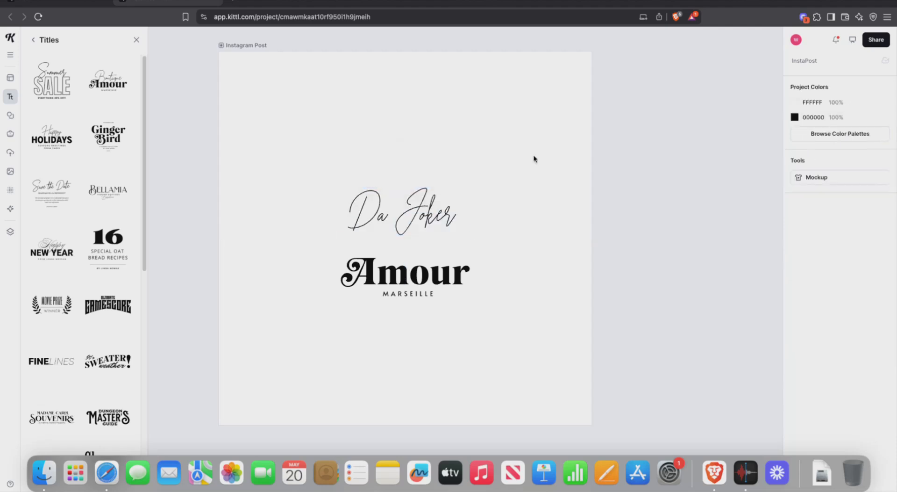
{"action": "left_click", "coordinate": [410, 210]}
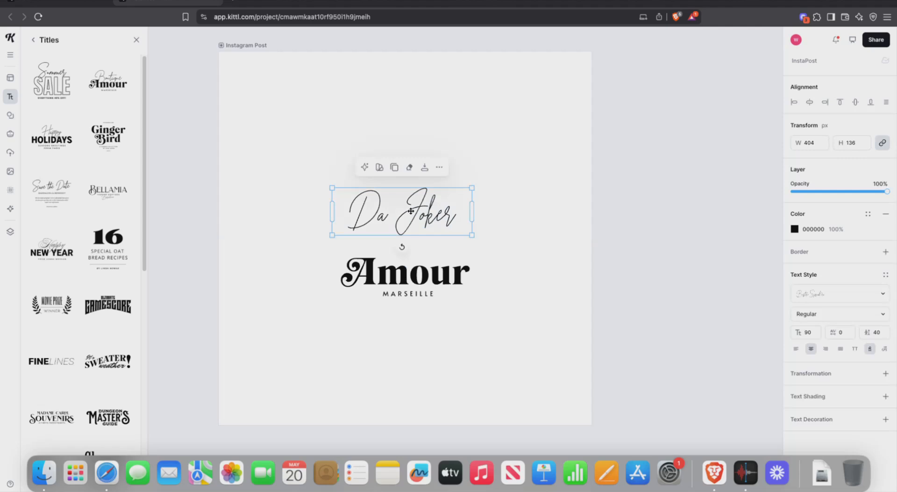
{"action": "mouse_move", "coordinate": [410, 211]}
{"action": "left_mouse_down"}
{"action": "mouse_move", "coordinate": [454, 171]}
{"action": "mouse_move", "coordinate": [435, 148]}
{"action": "mouse_move", "coordinate": [423, 190]}
{"action": "mouse_move", "coordinate": [456, 242]}
{"action": "mouse_move", "coordinate": [408, 213]}
{"action": "mouse_move", "coordinate": [394, 188]}
{"action": "mouse_move", "coordinate": [408, 165]}
{"action": "mouse_move", "coordinate": [414, 212]}
{"action": "mouse_move", "coordinate": [392, 208]}
{"action": "left_mouse_up"}
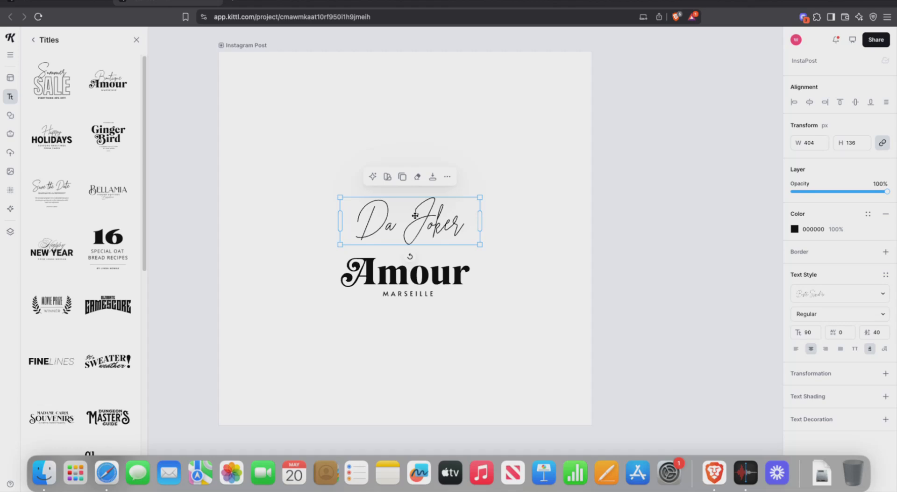
Step: Make the 'Da Joker' text Bold at font size 120
{"action": "double_click", "coordinate": [415, 211]}
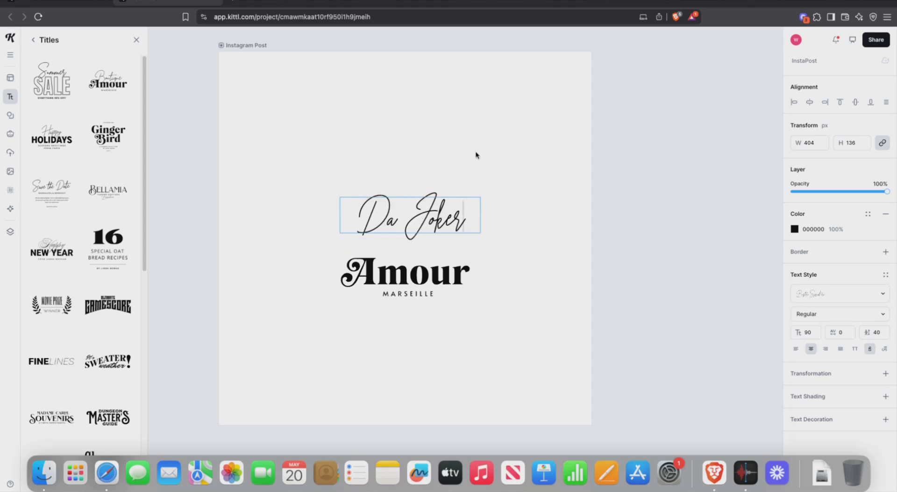
{"action": "key", "text": "Escape"}
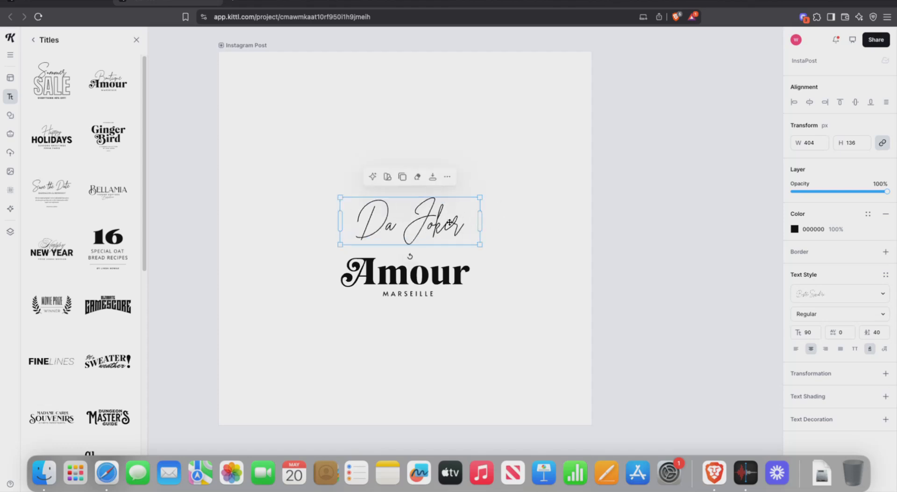
{"action": "double_click", "coordinate": [438, 219]}
{"action": "left_click", "coordinate": [492, 147]}
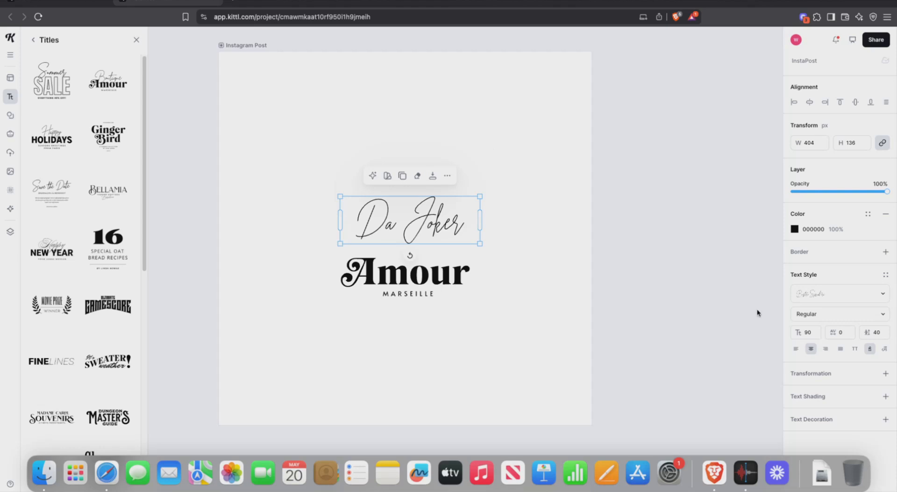
{"action": "left_click", "coordinate": [813, 314]}
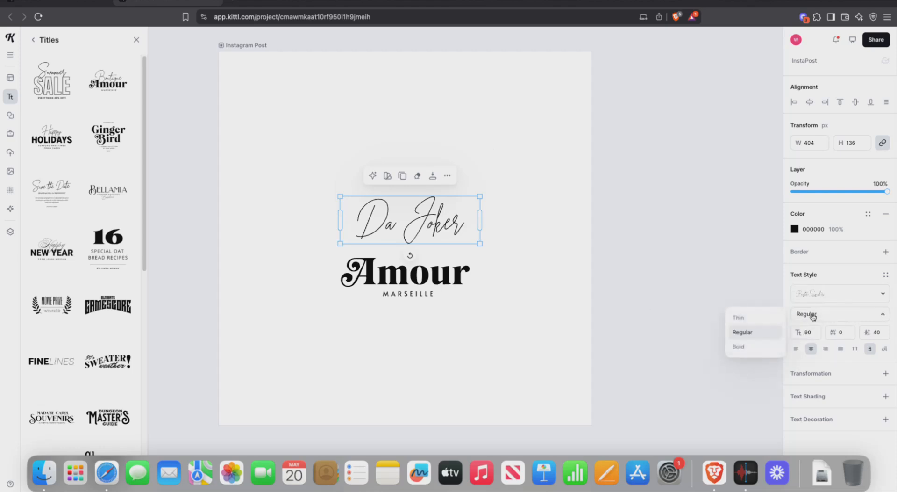
{"action": "left_click", "coordinate": [807, 317]}
{"action": "left_click", "coordinate": [767, 346]}
{"action": "left_click", "coordinate": [805, 331]}
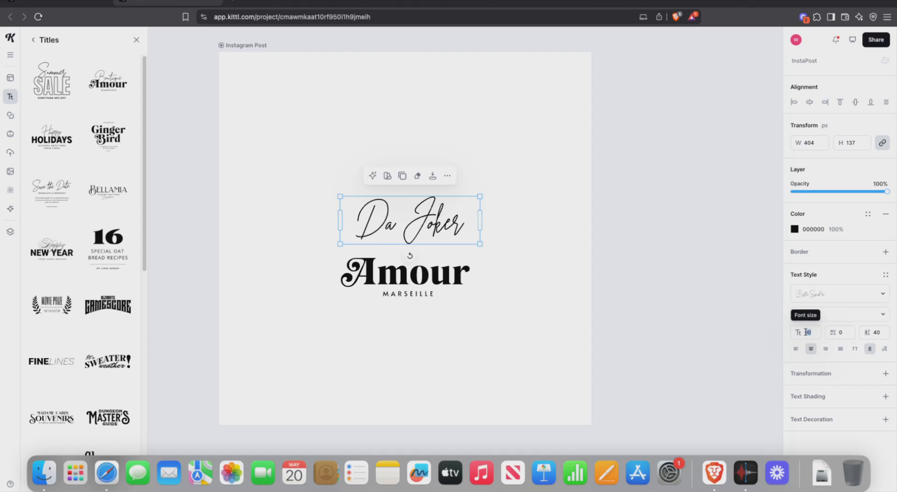
{"action": "type", "text": "120"}
Step: Move 'Da Joker' above Amour and widen it to 515 px so it fits one line
{"action": "left_click_drag", "start_coordinate": [423, 225], "coordinate": [418, 161]}
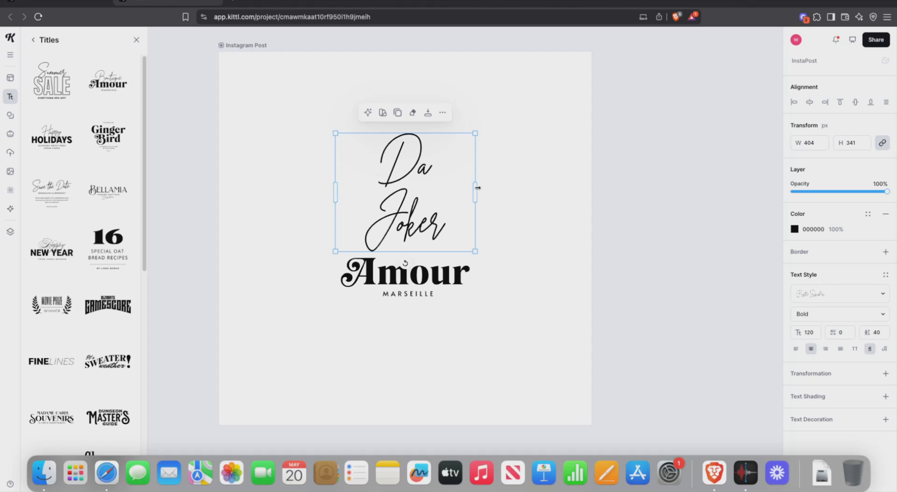
{"action": "left_click_drag", "start_coordinate": [477, 187], "coordinate": [515, 184]}
{"action": "left_click_drag", "start_coordinate": [444, 166], "coordinate": [425, 216]}
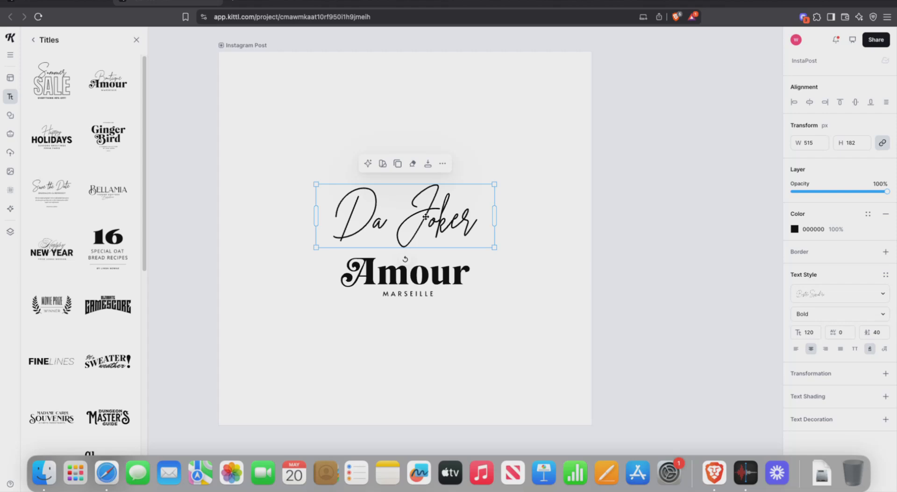
Step: Undo, then widen 'Da Joker' to one line at 421 px and lower it onto Amour
{"action": "key", "text": "super+z"}
{"action": "key", "text": "super+z"}
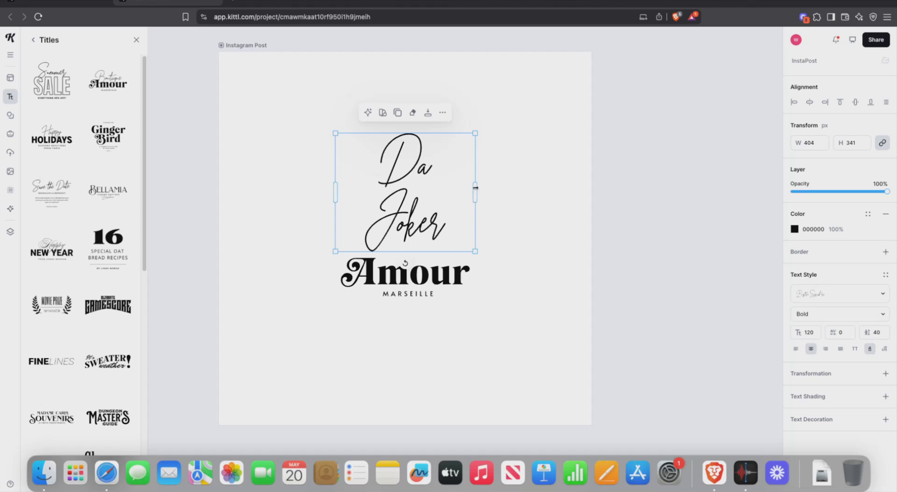
{"action": "left_click_drag", "start_coordinate": [476, 188], "coordinate": [481, 187]}
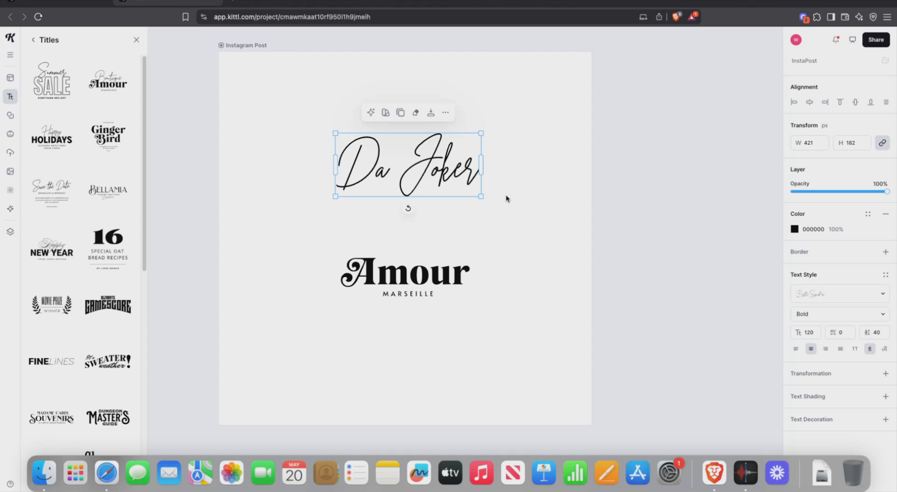
{"action": "left_click_drag", "start_coordinate": [422, 156], "coordinate": [419, 207]}
Step: Retype the Amour title inside the group so it reads 'Perfume'
{"action": "left_click", "coordinate": [439, 278]}
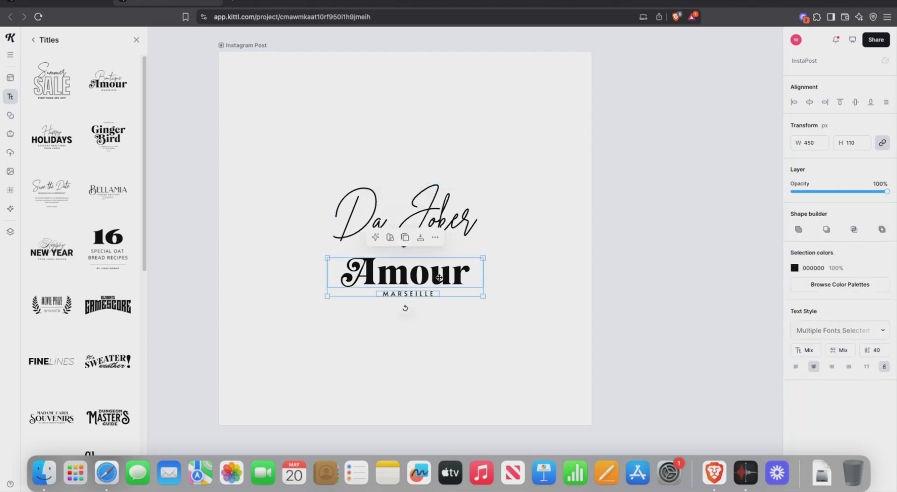
{"action": "left_click", "coordinate": [519, 262]}
{"action": "double_click", "coordinate": [459, 271]}
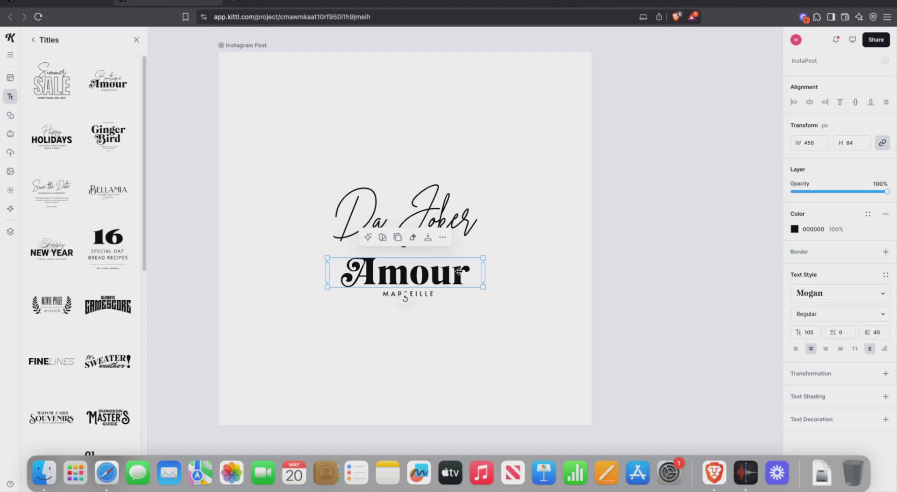
{"action": "double_click", "coordinate": [459, 271]}
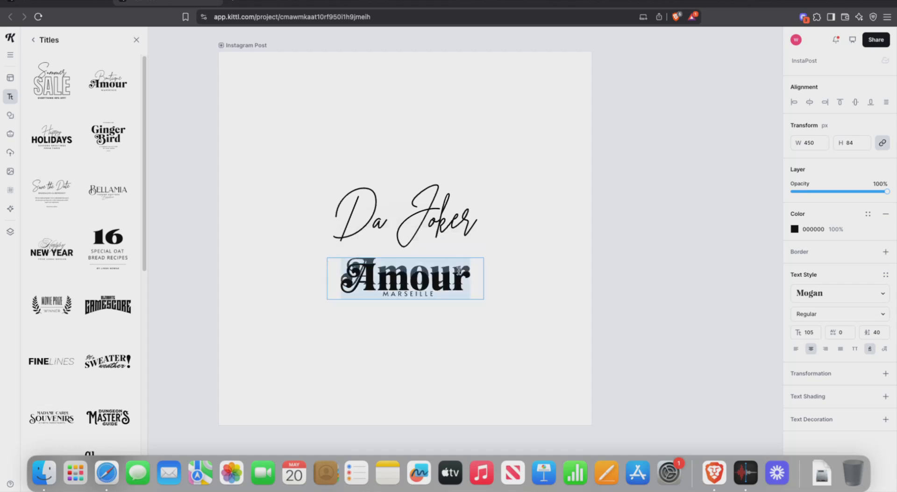
{"action": "key", "text": "Escape"}
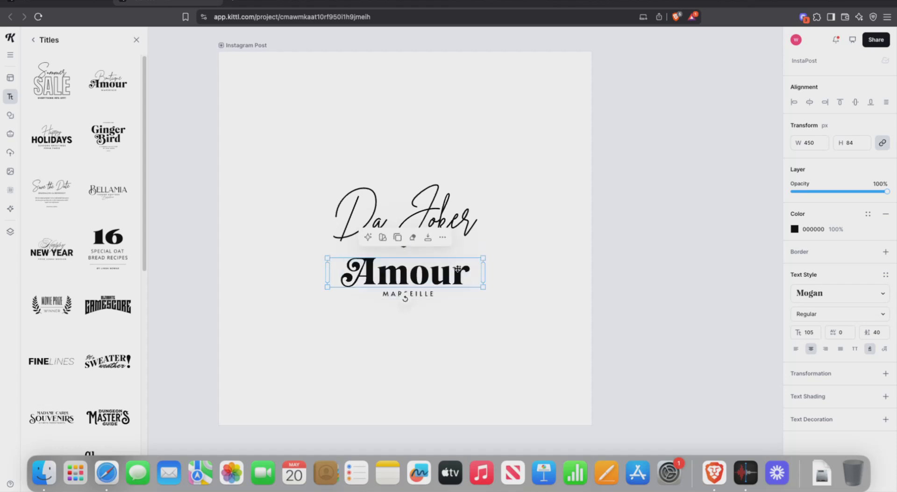
{"action": "double_click", "coordinate": [458, 269]}
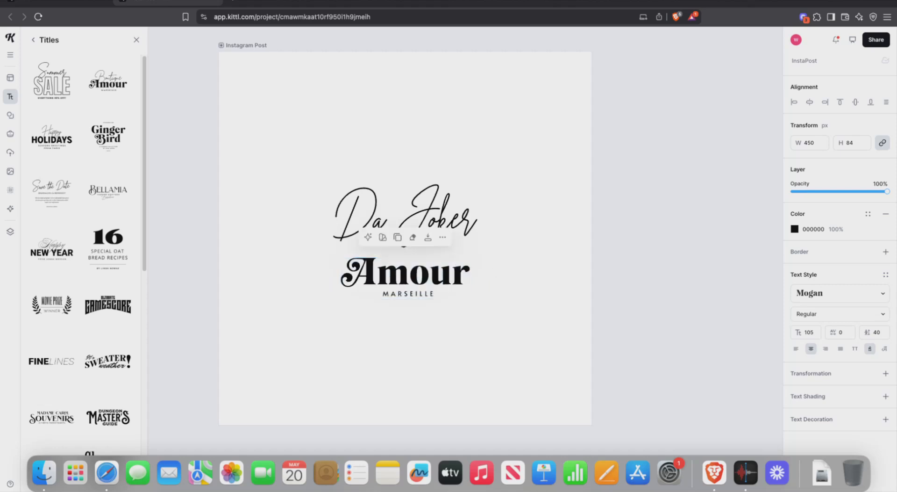
{"action": "left_click", "coordinate": [495, 271]}
{"action": "left_click", "coordinate": [459, 270]}
{"action": "double_click", "coordinate": [458, 270]}
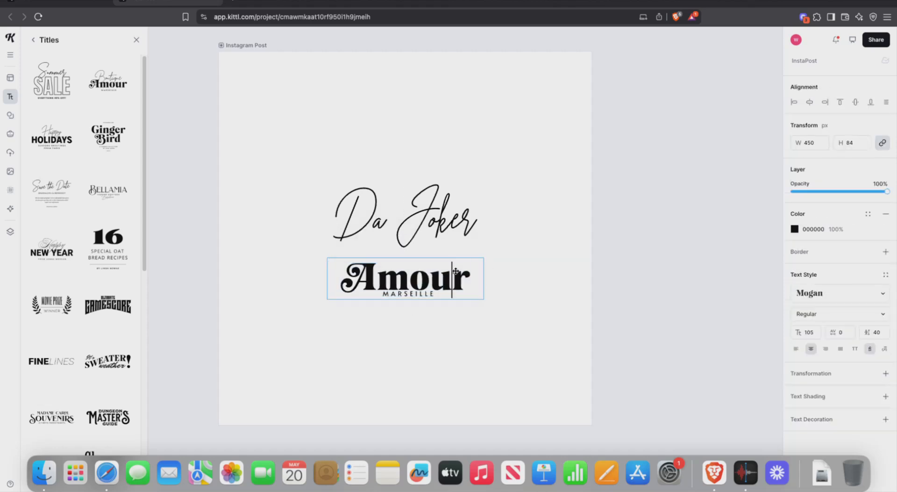
{"action": "type", "text": "erfunm"}
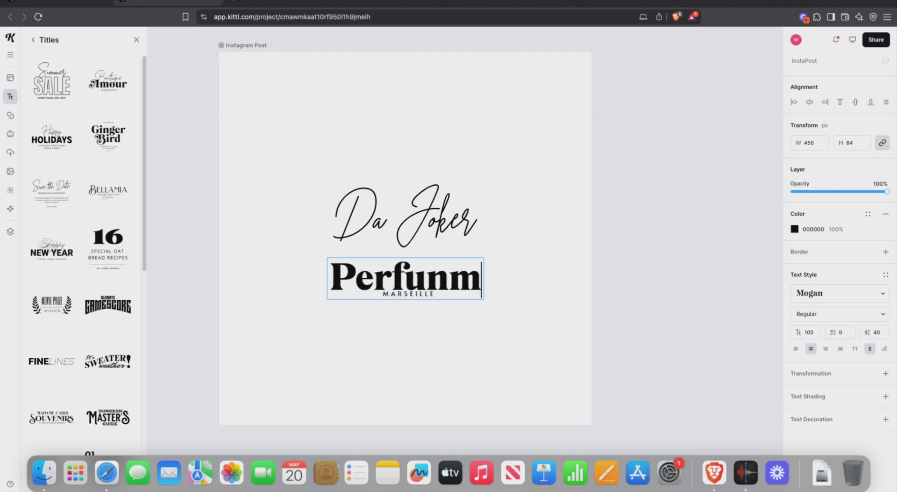
{"action": "key", "text": "BackSpace"}
{"action": "key", "text": "BackSpace"}
{"action": "type", "text": "me"}
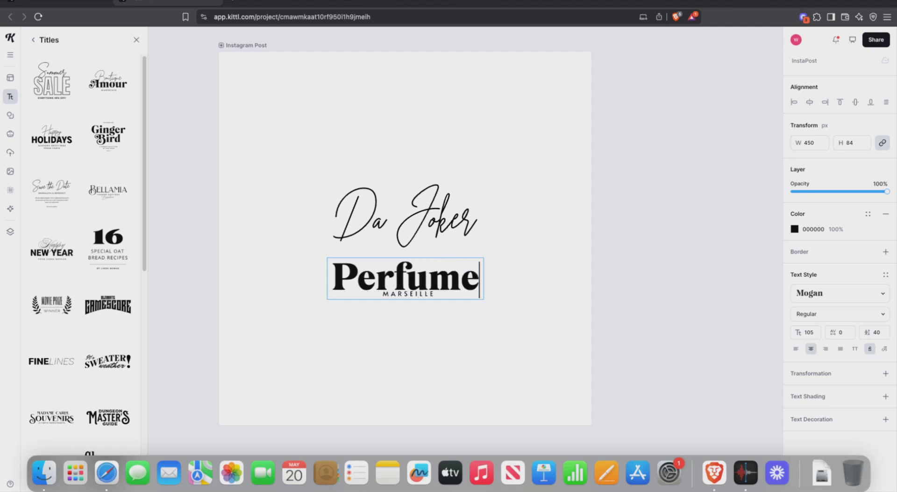
{"action": "key", "text": "Escape"}
Step: Move Perfume up to tuck just beneath Da Joker, then deselect
{"action": "left_click_drag", "start_coordinate": [469, 264], "coordinate": [448, 254]}
{"action": "left_click", "coordinate": [549, 210]}
{"action": "left_click", "coordinate": [582, 183]}
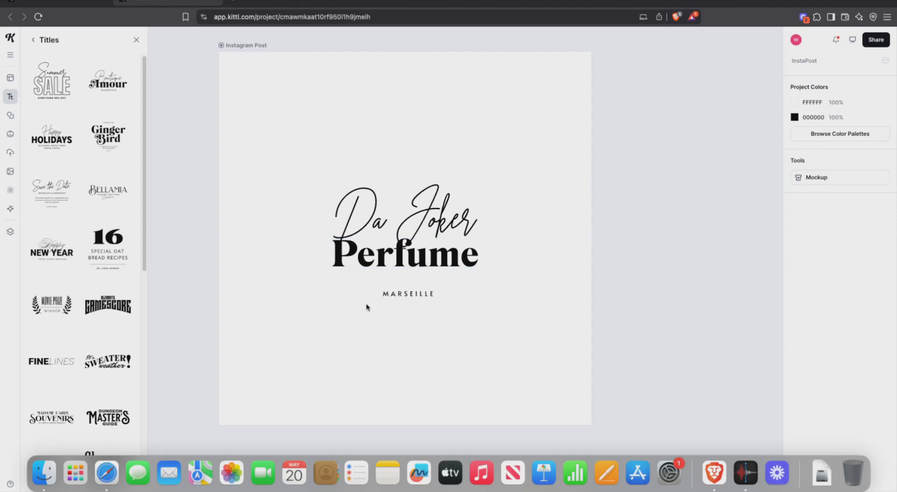
Step: Move MARSEILLE up beneath Perfume, undoing an accidental duplicate
{"action": "left_click_drag", "start_coordinate": [385, 294], "coordinate": [386, 282]}
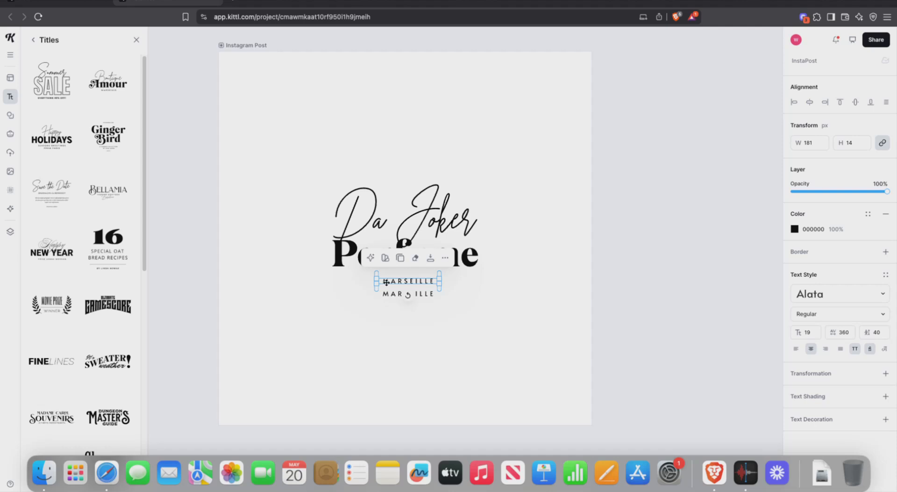
{"action": "key", "text": "ctrl+z"}
{"action": "left_click_drag", "start_coordinate": [414, 292], "coordinate": [415, 279]}
Step: Replace the MARSEILLE wording with FREETOWN and centre it under Perfume
{"action": "double_click", "coordinate": [414, 280]}
{"action": "key", "text": "super+a"}
{"action": "key", "text": "BackSpace"}
{"action": "type", "text": "FREETOWN"}
{"action": "key", "text": "Escape"}
{"action": "left_click_drag", "start_coordinate": [442, 285], "coordinate": [429, 279]}
Step: Select the Da Joker, Perfume and FREETOWN texts in turn and view FREETOWN's shape transformations
{"action": "left_click", "coordinate": [630, 284]}
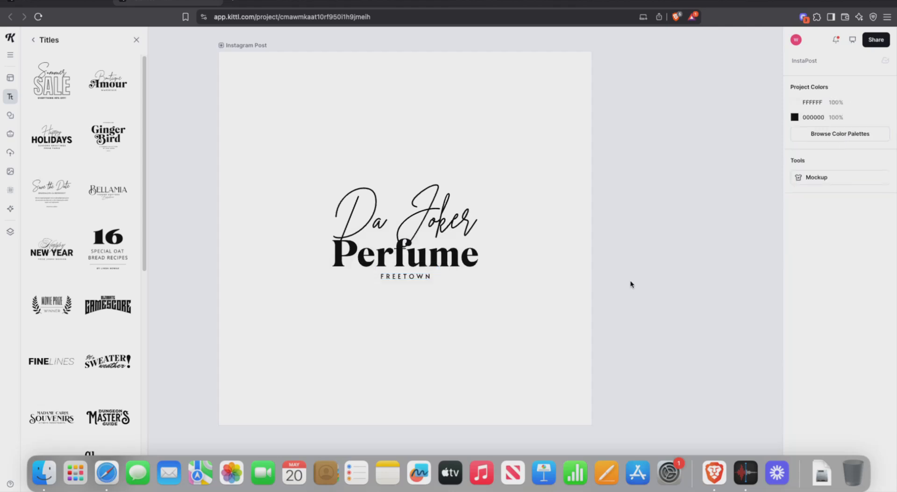
{"action": "left_click_drag", "start_coordinate": [394, 124], "coordinate": [533, 292]}
{"action": "left_click", "coordinate": [527, 206]}
{"action": "left_click", "coordinate": [422, 220]}
{"action": "left_click", "coordinate": [433, 262]}
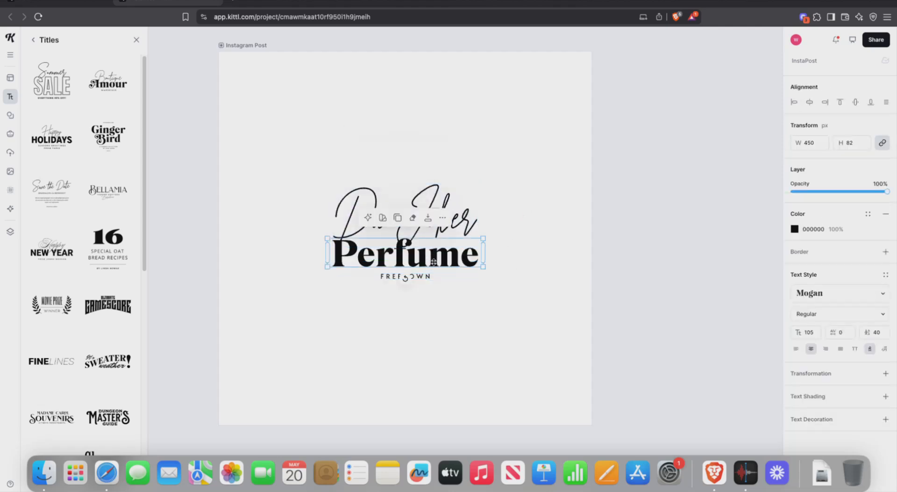
{"action": "left_click", "coordinate": [419, 275]}
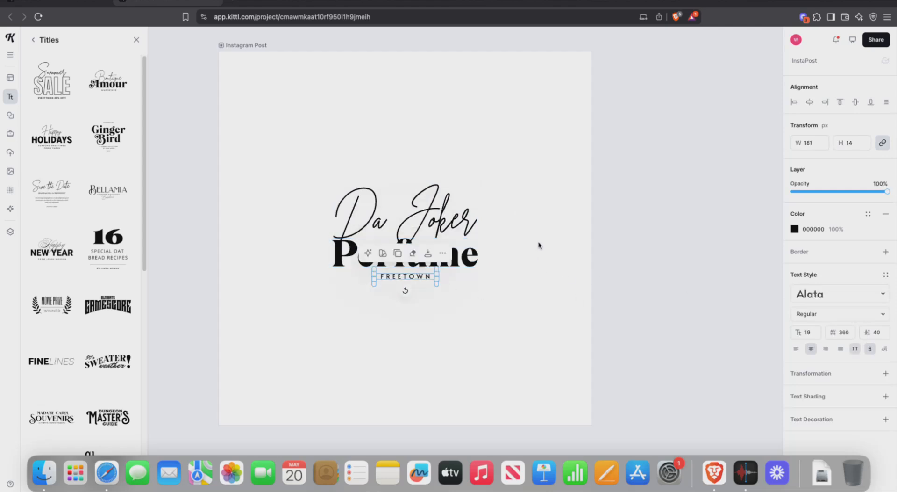
{"action": "left_click", "coordinate": [812, 372]}
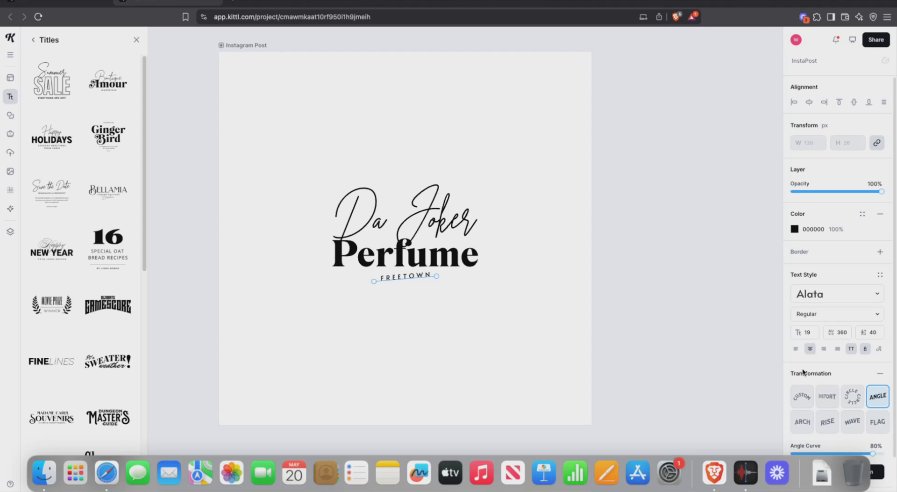
{"action": "left_click", "coordinate": [586, 340]}
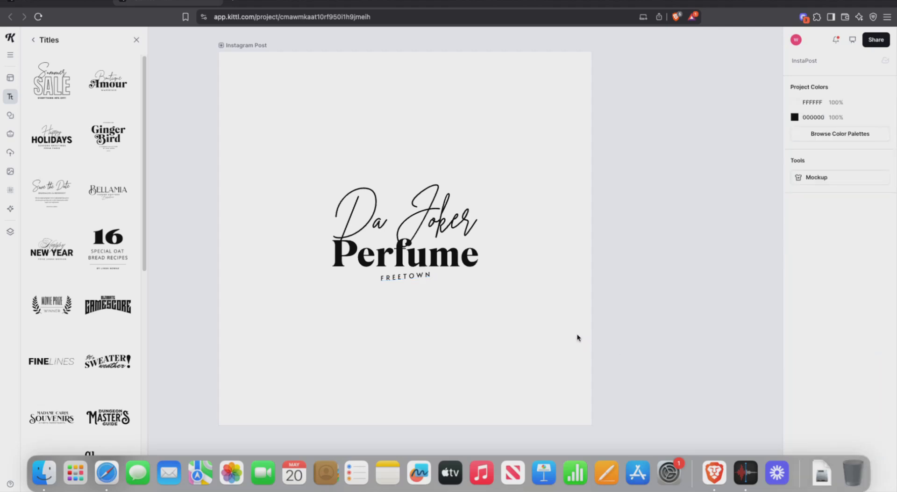
Step: Preview Custom, Distort, Circle and Angle transformations on the Da Joker script
{"action": "left_click", "coordinate": [441, 202]}
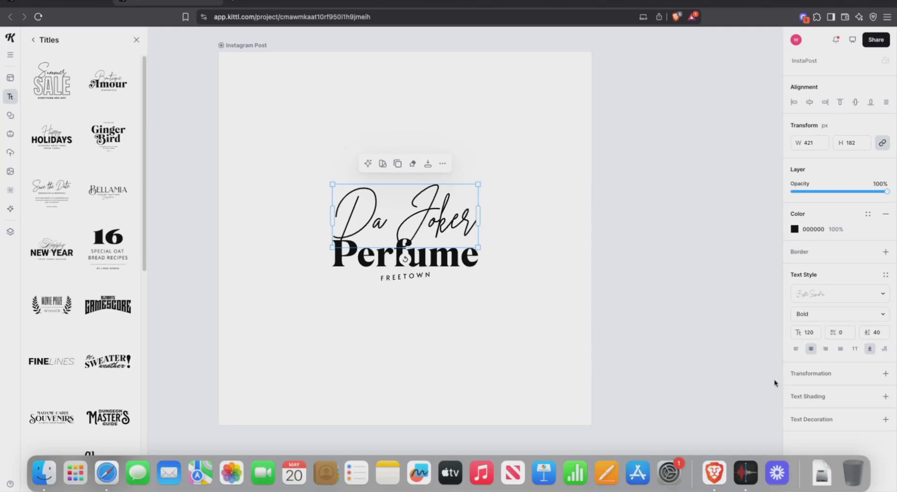
{"action": "left_click", "coordinate": [805, 374]}
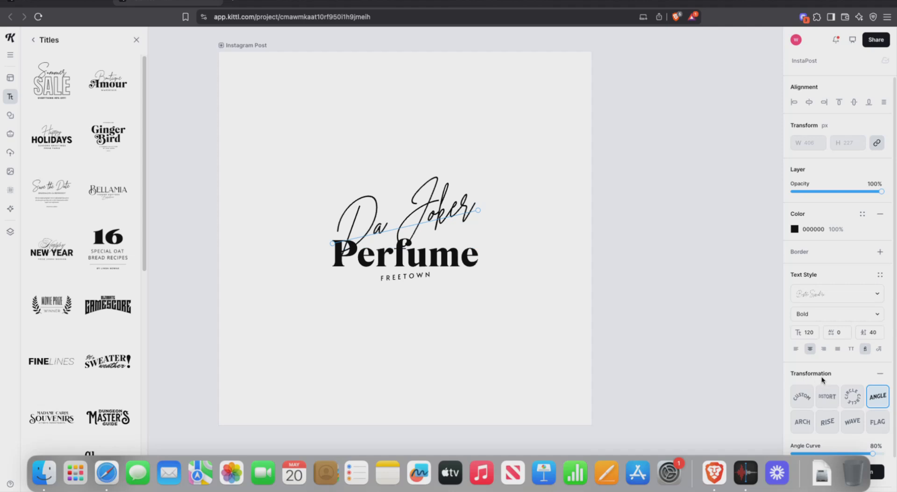
{"action": "left_click", "coordinate": [799, 399]}
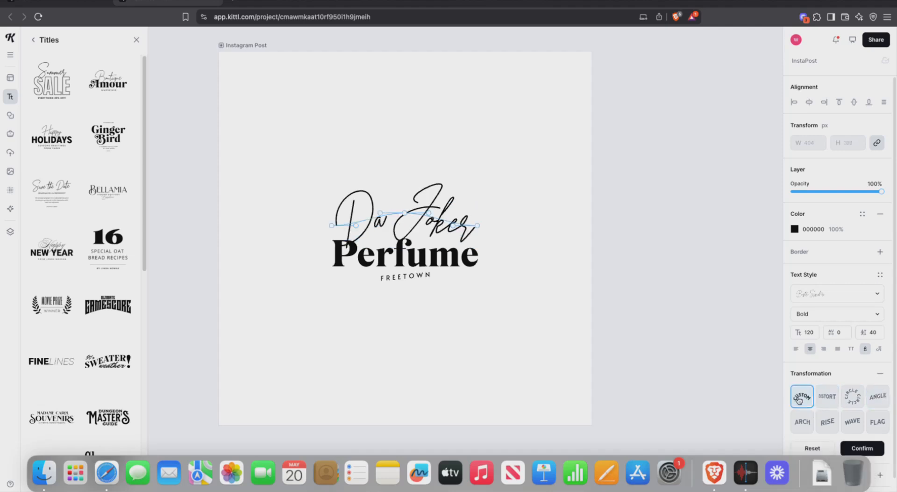
{"action": "left_click", "coordinate": [827, 400]}
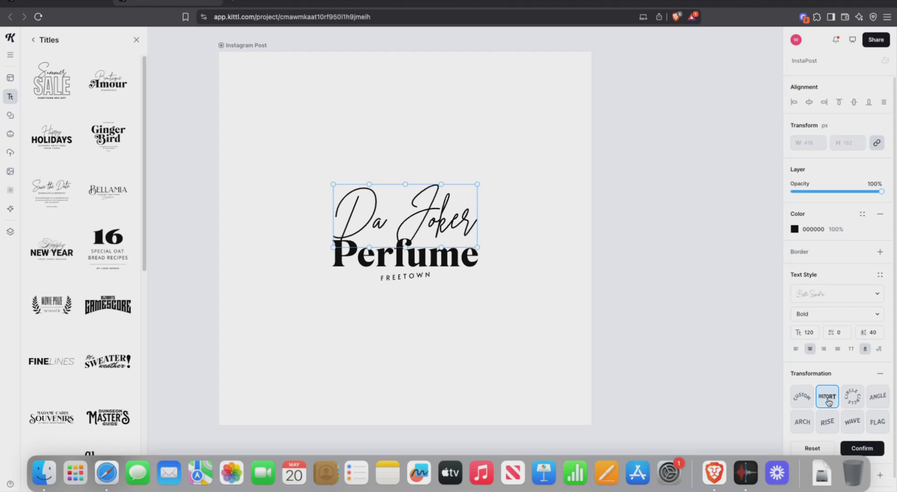
{"action": "left_click", "coordinate": [852, 402]}
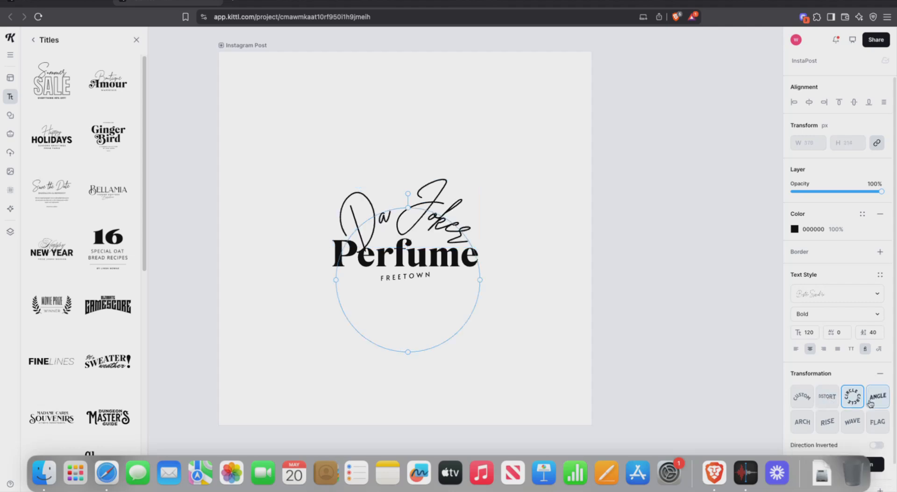
{"action": "left_click", "coordinate": [871, 403]}
Step: Preview Arch, Rise, Wave and Flag shapes on Da Joker, then return to Angle
{"action": "scroll", "coordinate": [830, 398], "scroll_direction": "down", "scroll_amount": 1}
{"action": "scroll", "coordinate": [830, 398], "scroll_direction": "down", "scroll_amount": 3}
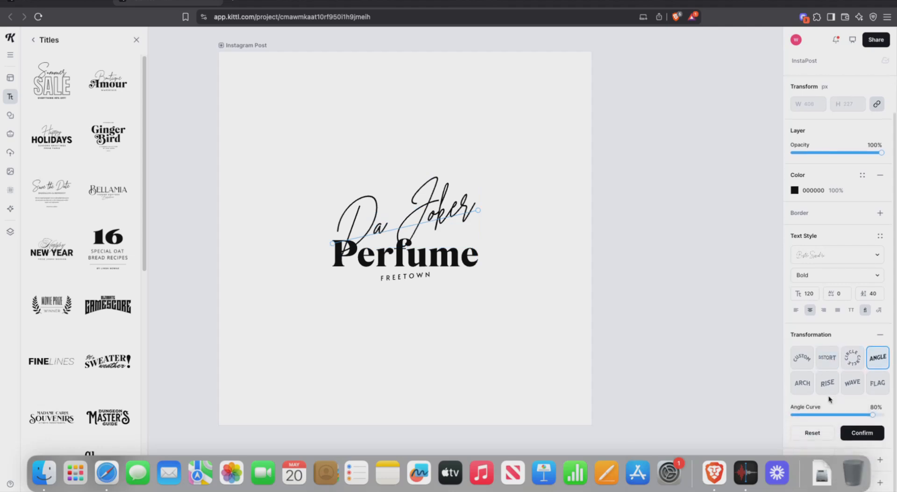
{"action": "left_click", "coordinate": [807, 384]}
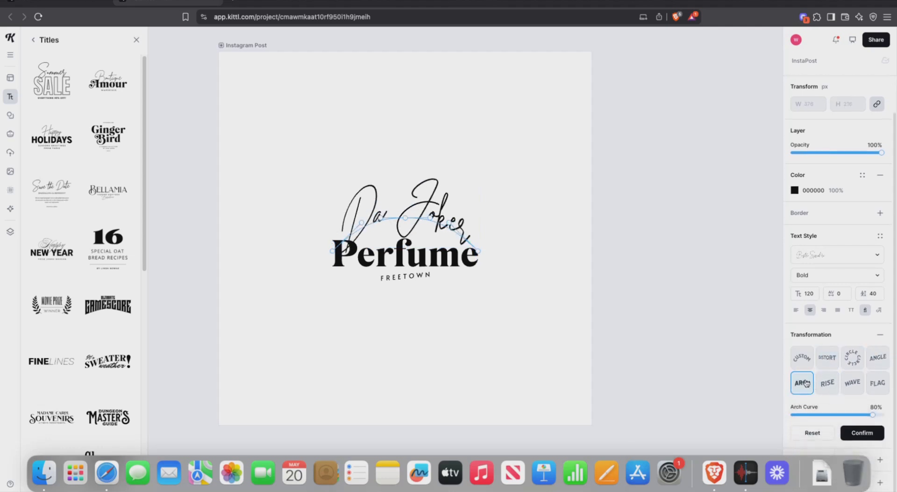
{"action": "left_click", "coordinate": [833, 389]}
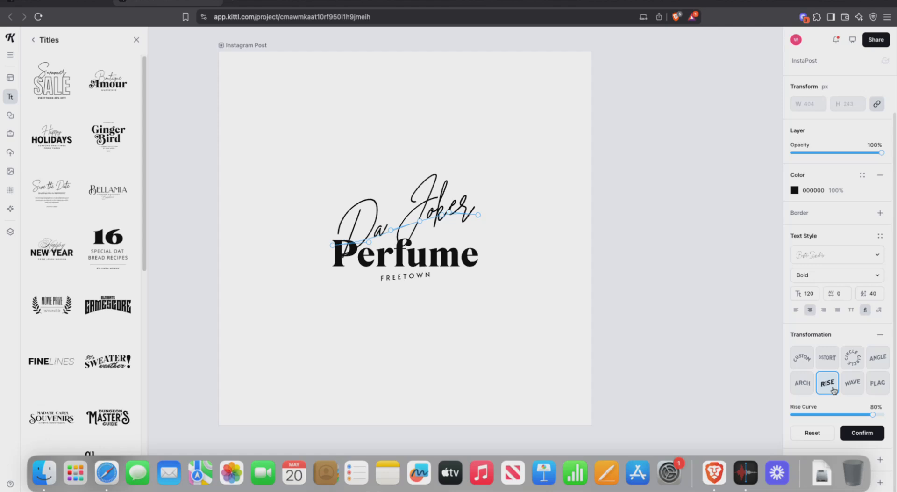
{"action": "left_click", "coordinate": [847, 390]}
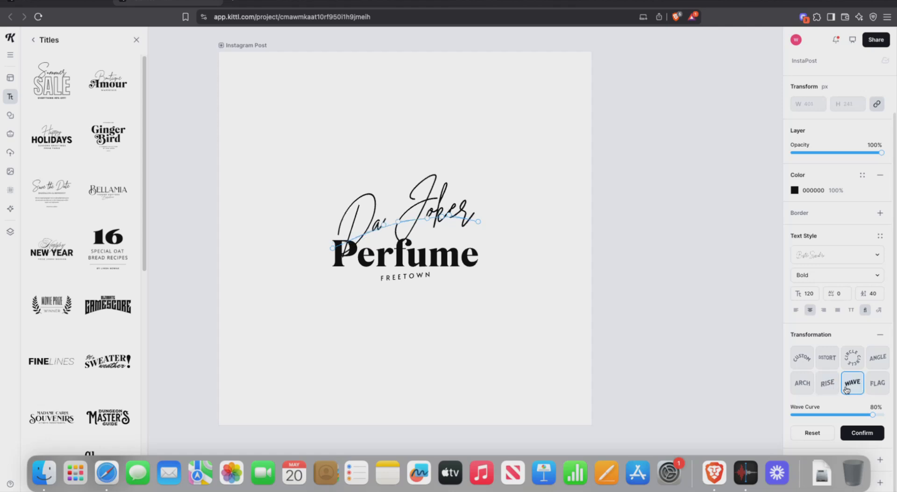
{"action": "left_click", "coordinate": [874, 389]}
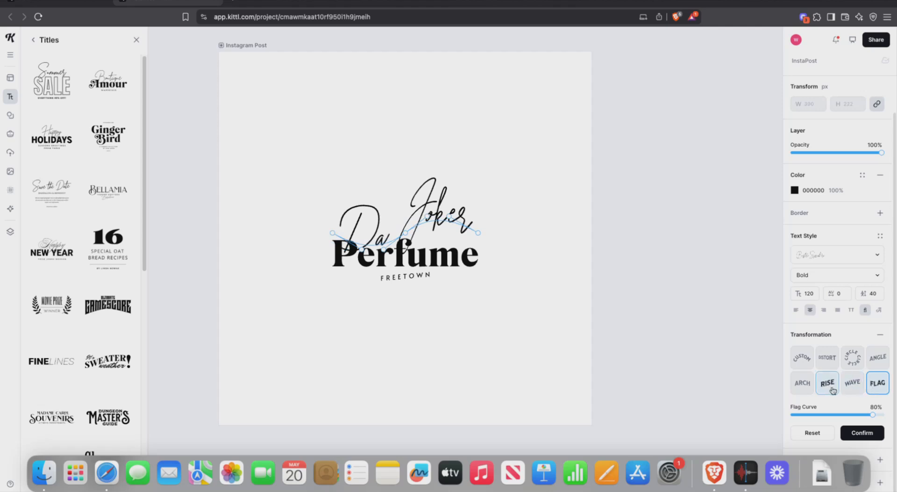
{"action": "left_click", "coordinate": [875, 360]}
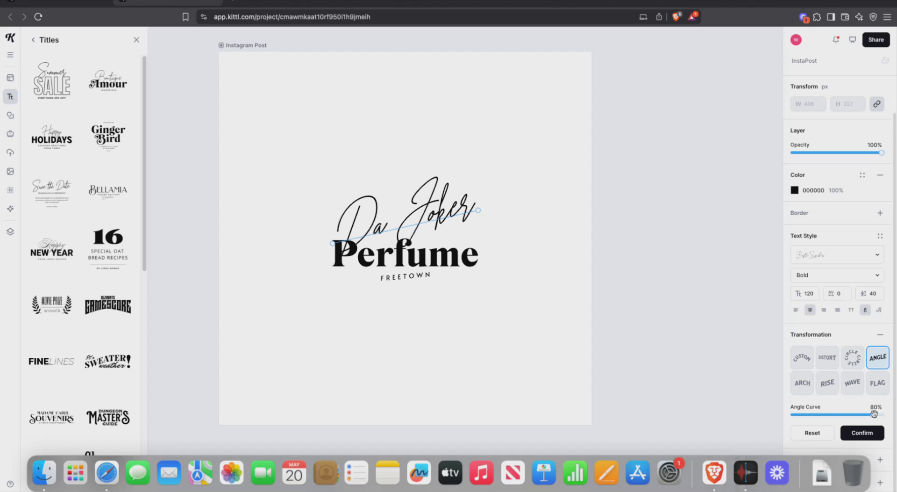
Step: Flatten Da Joker's Angle curve to -19% and deselect the text
{"action": "left_click_drag", "start_coordinate": [874, 413], "coordinate": [829, 405]}
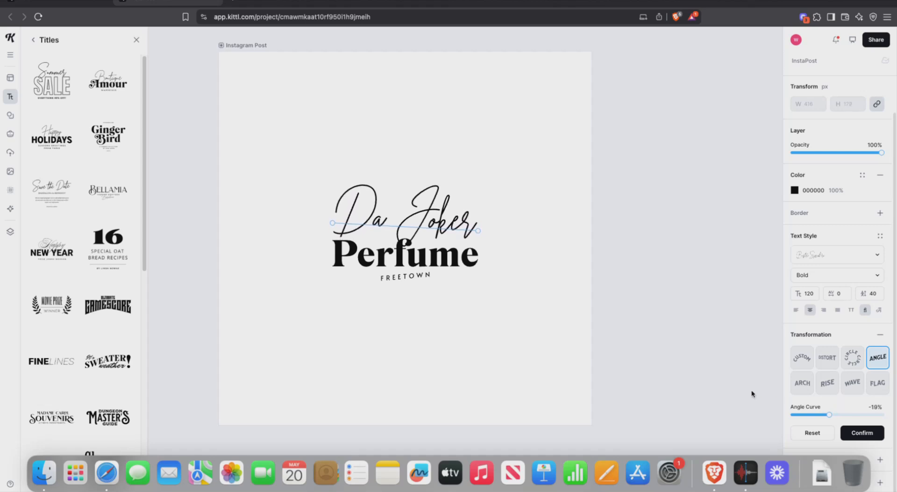
{"action": "left_click", "coordinate": [541, 261]}
{"action": "left_click", "coordinate": [441, 227]}
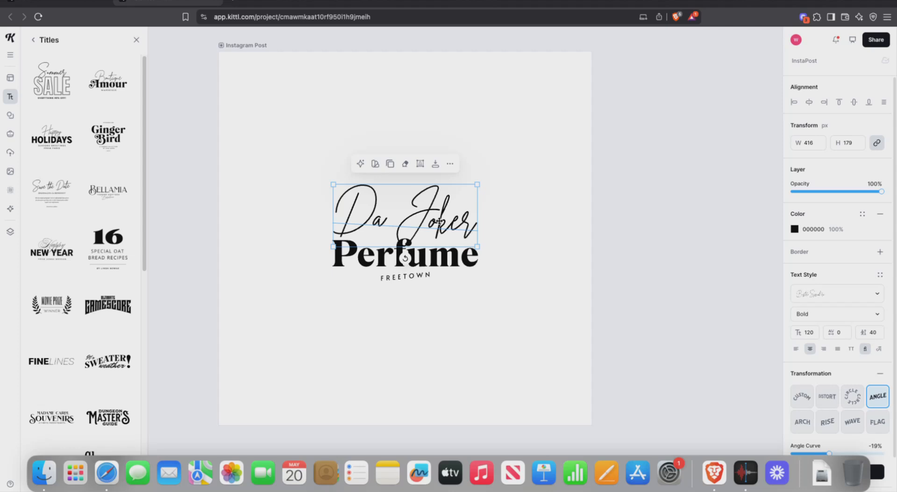
{"action": "left_click", "coordinate": [605, 183]}
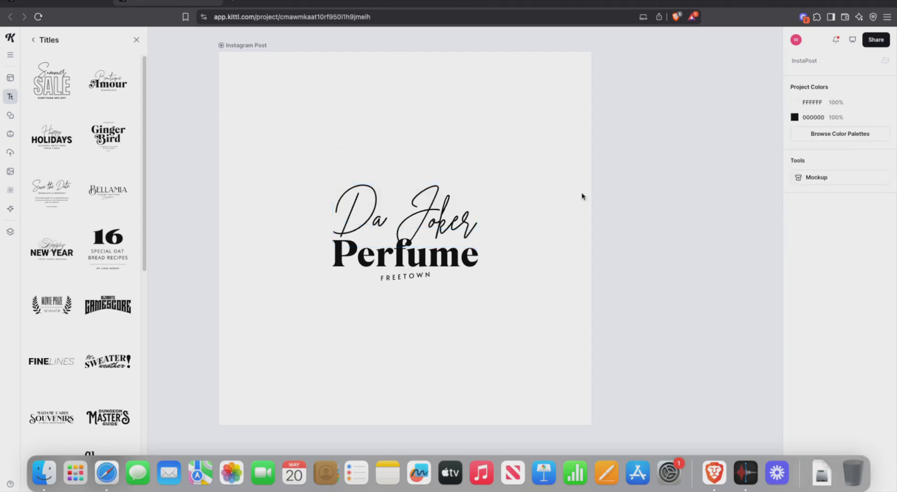
Step: Search the stock Images library for 'perfume'
{"action": "left_click_drag", "start_coordinate": [268, 159], "coordinate": [698, 354]}
{"action": "left_click", "coordinate": [644, 233]}
{"action": "left_click", "coordinate": [11, 172]}
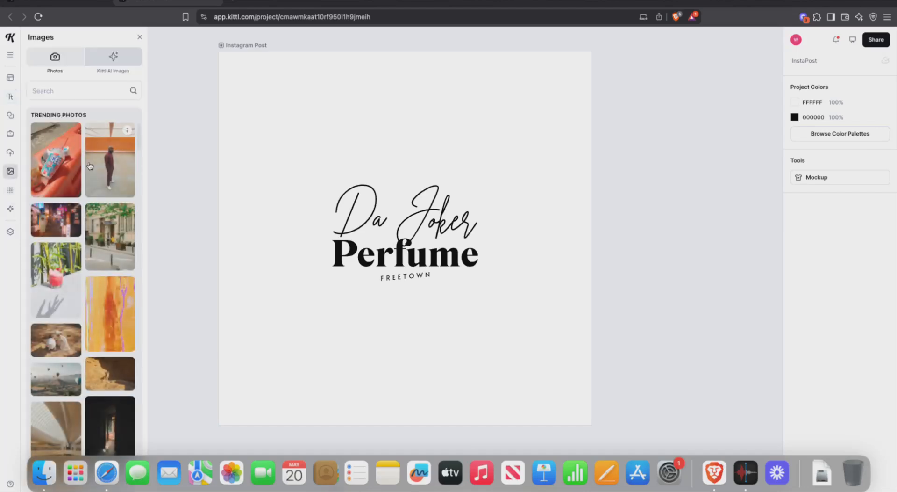
{"action": "scroll", "coordinate": [66, 229], "scroll_direction": "down", "scroll_amount": 5}
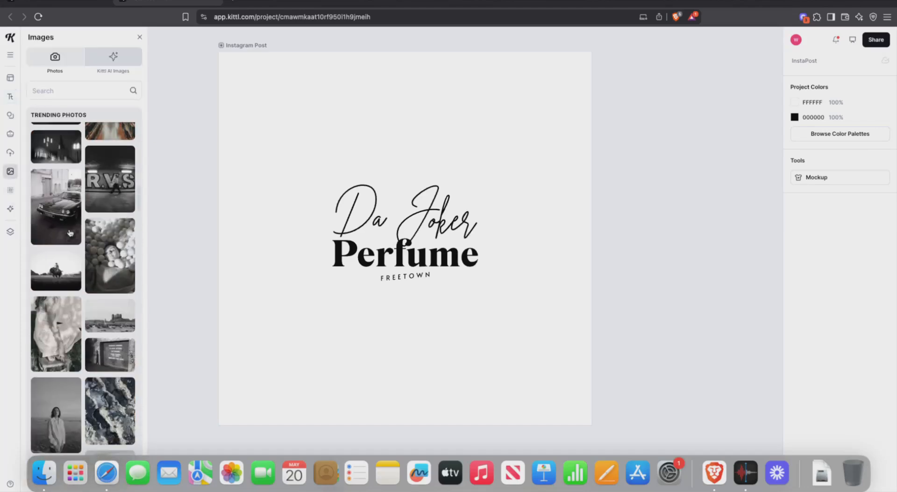
{"action": "scroll", "coordinate": [66, 233], "scroll_direction": "up", "scroll_amount": 5}
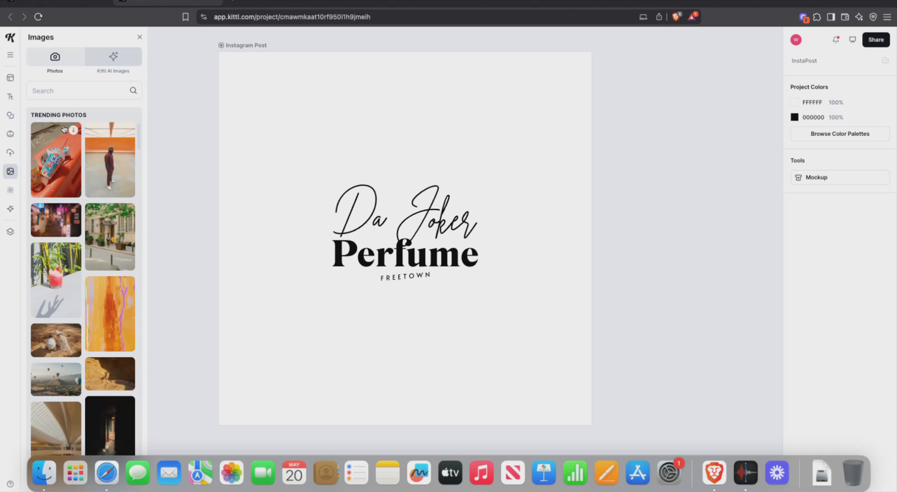
{"action": "left_click", "coordinate": [50, 91]}
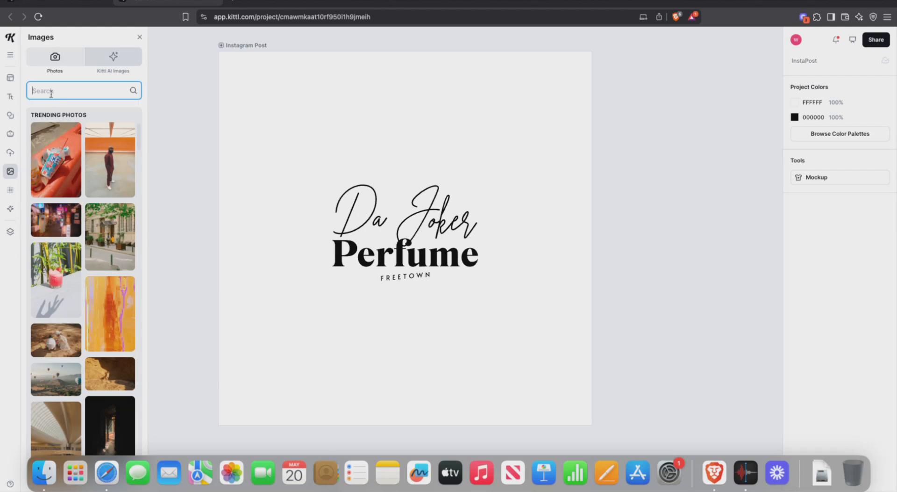
{"action": "type", "text": "perfume"}
{"action": "key", "text": "Return"}
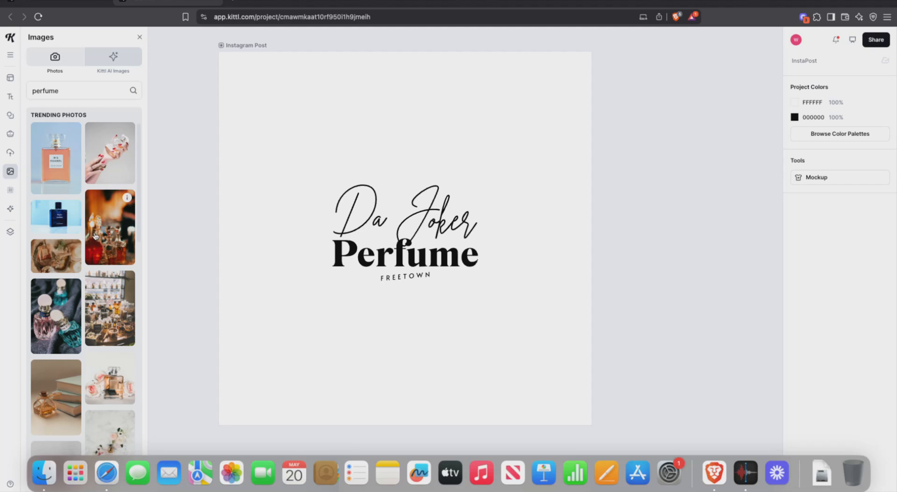
Step: Add the dark orange perfume bottle photo (300 × 450 px) to the post
{"action": "scroll", "coordinate": [56, 290], "scroll_direction": "down", "scroll_amount": 5}
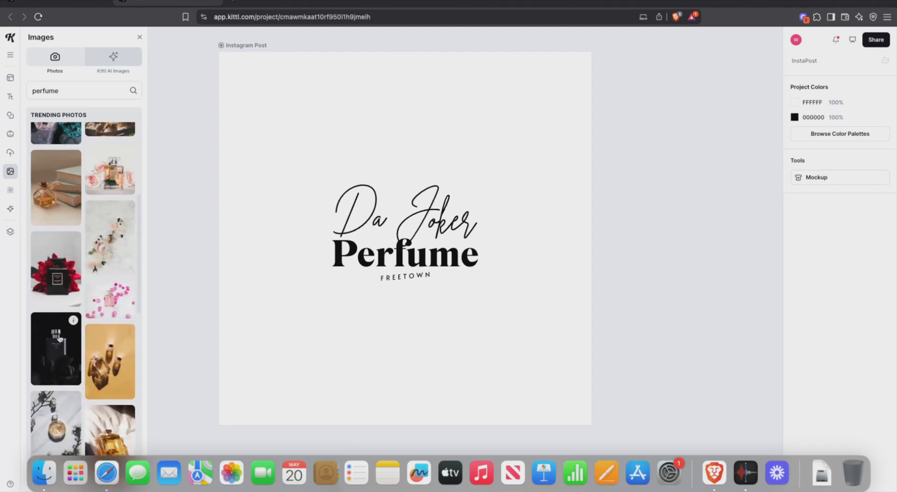
{"action": "scroll", "coordinate": [59, 332], "scroll_direction": "down", "scroll_amount": 6}
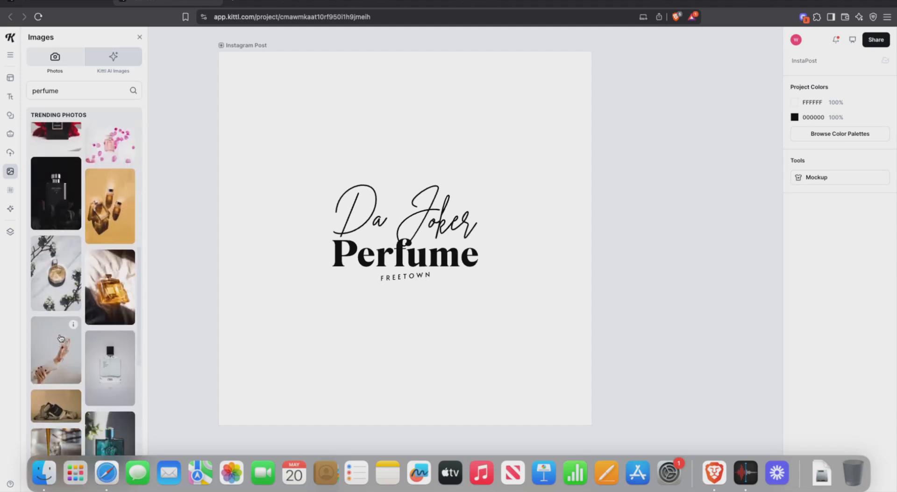
{"action": "scroll", "coordinate": [60, 336], "scroll_direction": "down", "scroll_amount": 4}
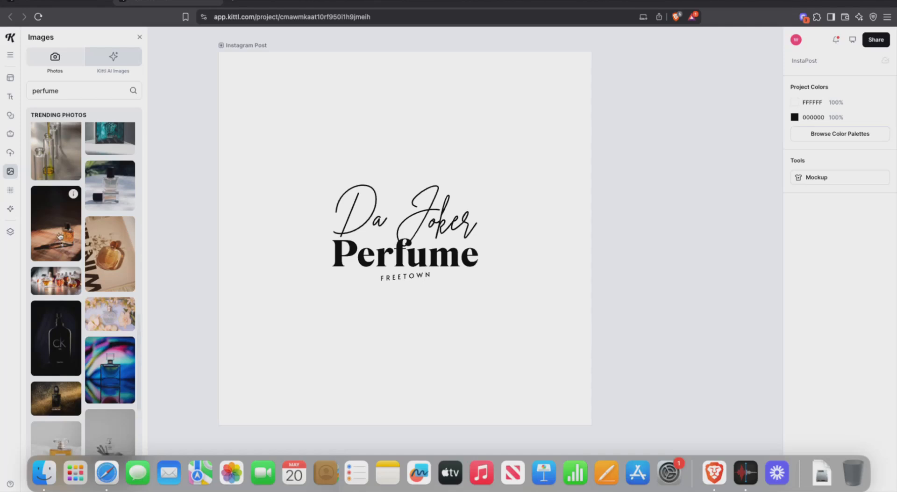
{"action": "left_click", "coordinate": [60, 234]}
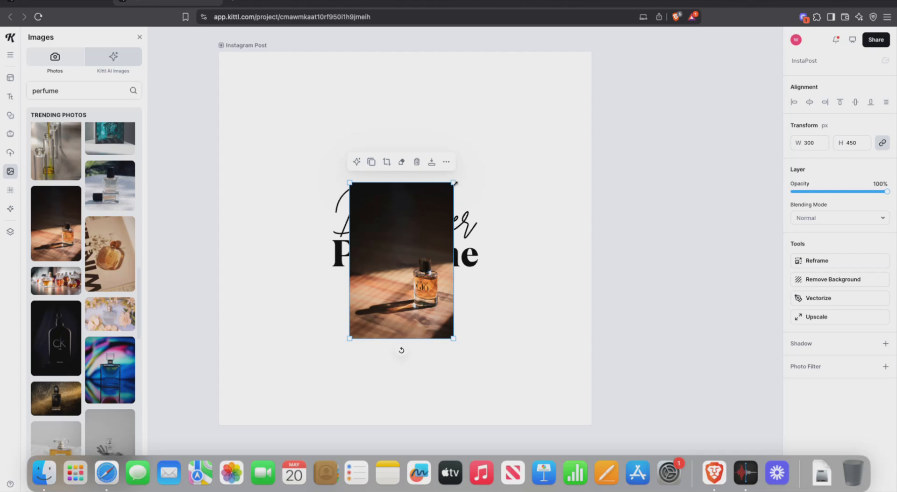
Step: Enlarge the perfume photo and align it against the post's left edge
{"action": "left_click_drag", "start_coordinate": [452, 183], "coordinate": [622, 10]}
{"action": "left_click_drag", "start_coordinate": [526, 148], "coordinate": [352, 264]}
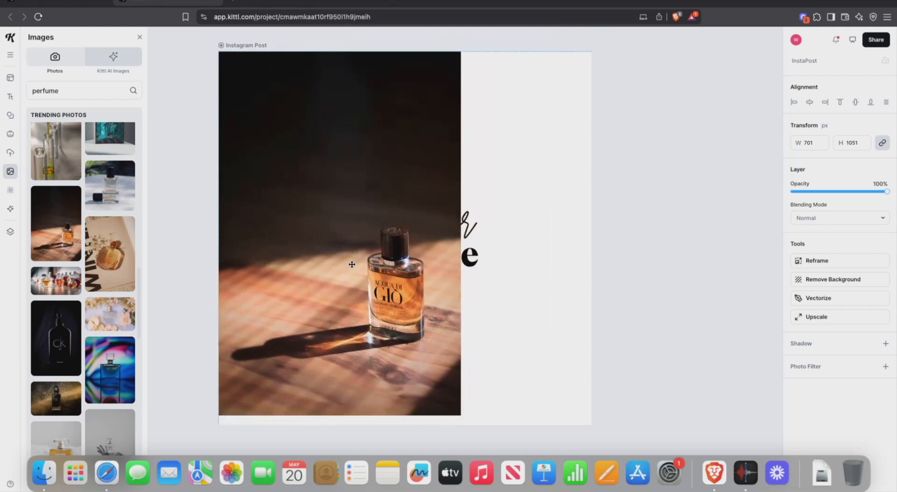
{"action": "scroll", "coordinate": [372, 230], "scroll_direction": "down", "scroll_amount": 6}
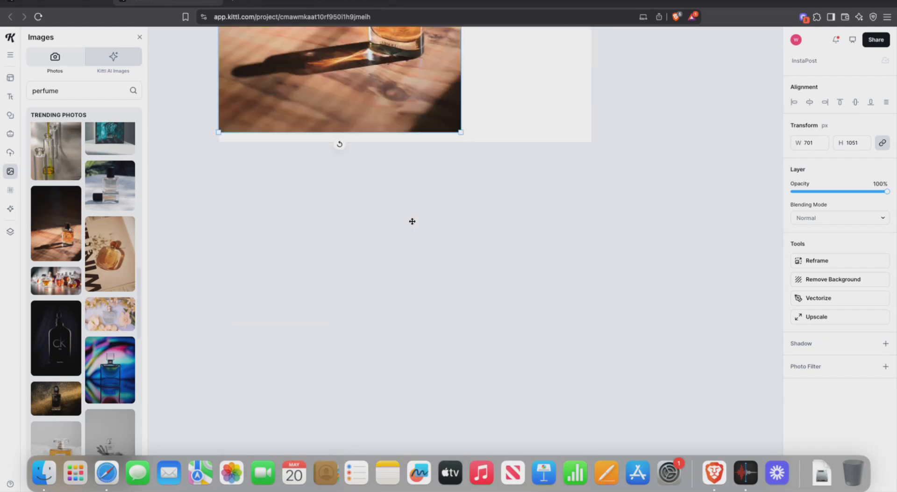
{"action": "left_click_drag", "start_coordinate": [463, 133], "coordinate": [621, 300]}
Step: Stretch the photo slightly past the post edges to 1097 × 1645 px
{"action": "scroll", "coordinate": [527, 149], "scroll_direction": "up", "scroll_amount": 6}
{"action": "scroll", "coordinate": [528, 171], "scroll_direction": "up", "scroll_amount": 4}
{"action": "scroll", "coordinate": [527, 176], "scroll_direction": "down", "scroll_amount": 4}
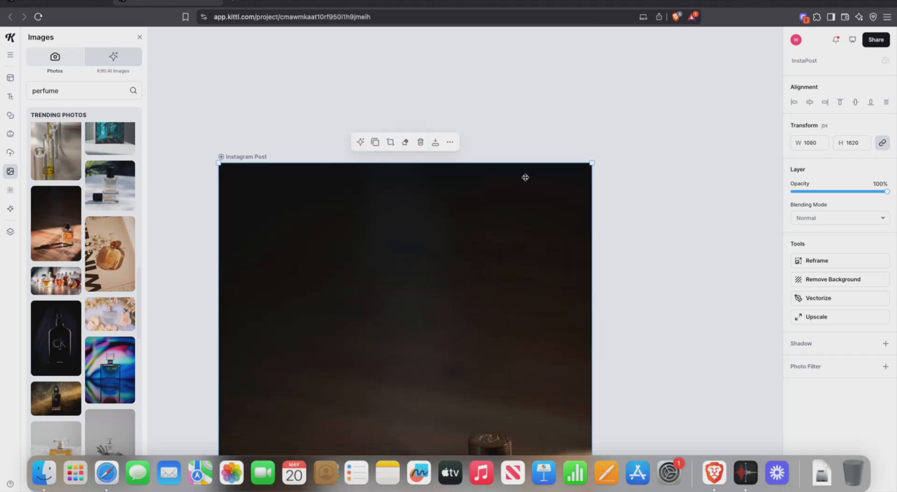
{"action": "scroll", "coordinate": [523, 176], "scroll_direction": "down", "scroll_amount": 12}
{"action": "scroll", "coordinate": [522, 177], "scroll_direction": "up", "scroll_amount": 3}
{"action": "scroll", "coordinate": [514, 168], "scroll_direction": "down", "scroll_amount": 1}
{"action": "scroll", "coordinate": [509, 163], "scroll_direction": "up", "scroll_amount": 7}
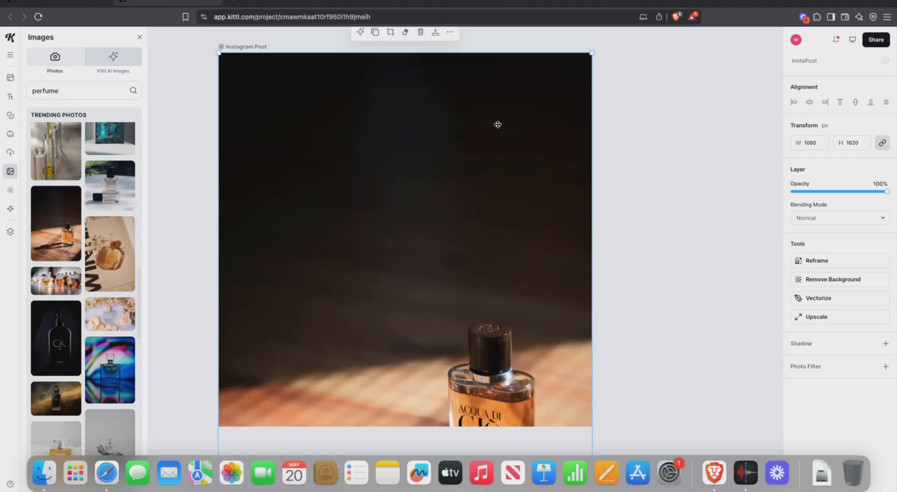
{"action": "left_click_drag", "start_coordinate": [219, 52], "coordinate": [213, 46]}
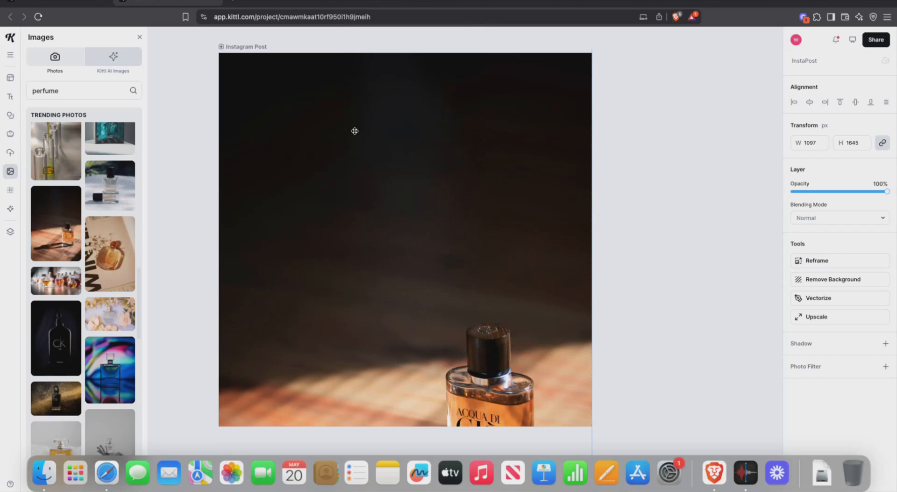
{"action": "scroll", "coordinate": [359, 125], "scroll_direction": "down", "scroll_amount": 3}
{"action": "scroll", "coordinate": [359, 125], "scroll_direction": "up", "scroll_amount": 4}
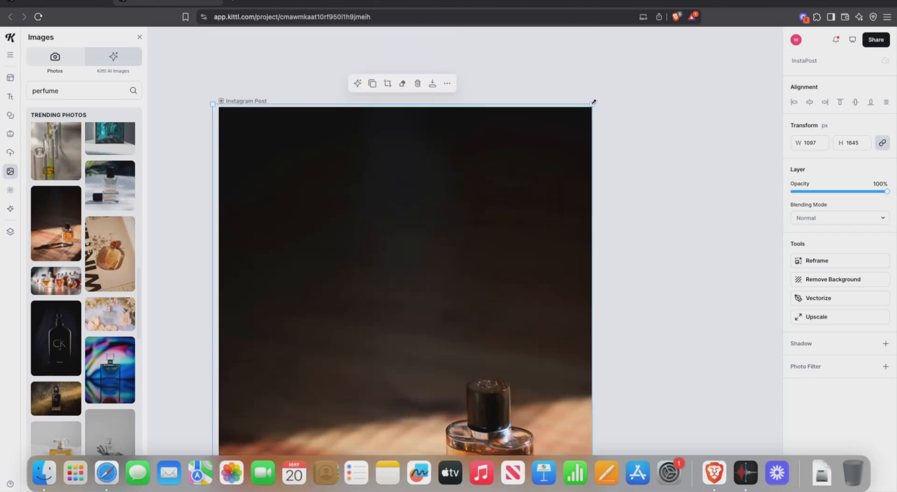
{"action": "left_click", "coordinate": [817, 142]}
Step: Reselect the perfume photo and drag its corner handles to enlarge it further
{"action": "left_click", "coordinate": [641, 137]}
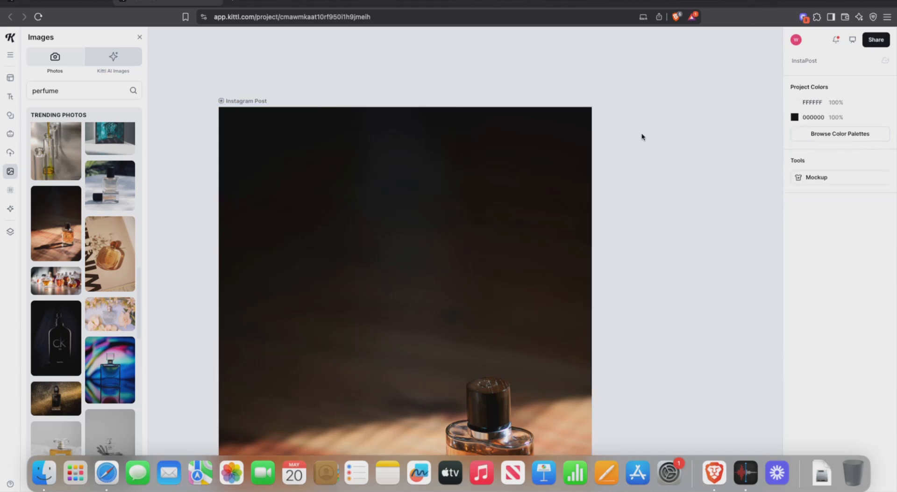
{"action": "scroll", "coordinate": [638, 145], "scroll_direction": "down", "scroll_amount": 5}
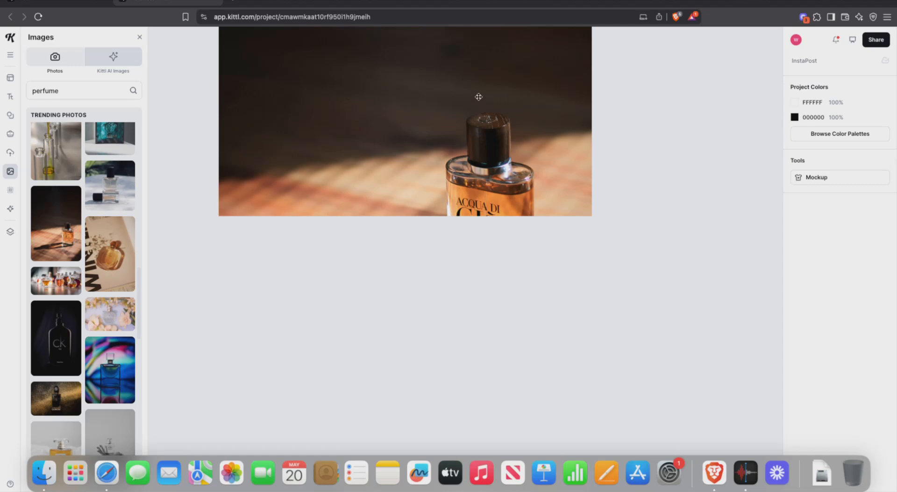
{"action": "scroll", "coordinate": [479, 96], "scroll_direction": "up", "scroll_amount": 4}
{"action": "left_click", "coordinate": [498, 106]}
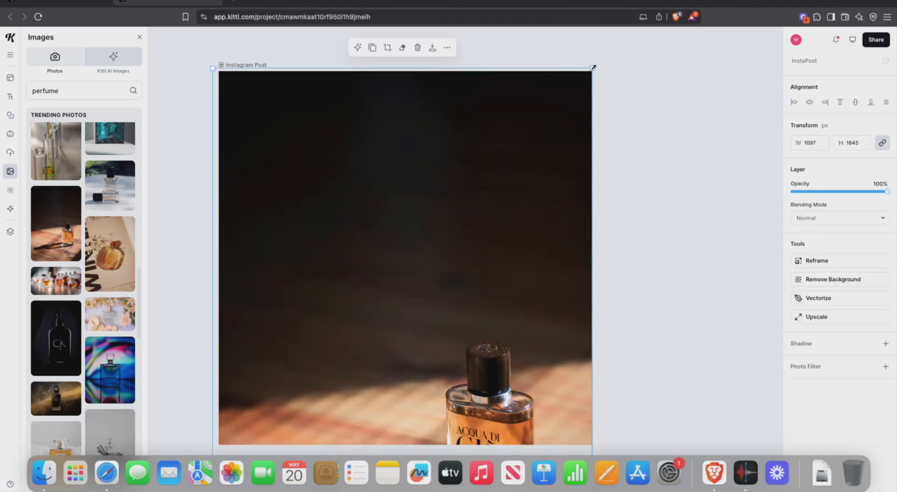
{"action": "left_click_drag", "start_coordinate": [592, 68], "coordinate": [605, 48]}
{"action": "scroll", "coordinate": [519, 136], "scroll_direction": "down", "scroll_amount": 3}
{"action": "left_click_drag", "start_coordinate": [515, 112], "coordinate": [516, 144]}
{"action": "scroll", "coordinate": [515, 151], "scroll_direction": "up", "scroll_amount": 10}
{"action": "scroll", "coordinate": [513, 151], "scroll_direction": "down", "scroll_amount": 1}
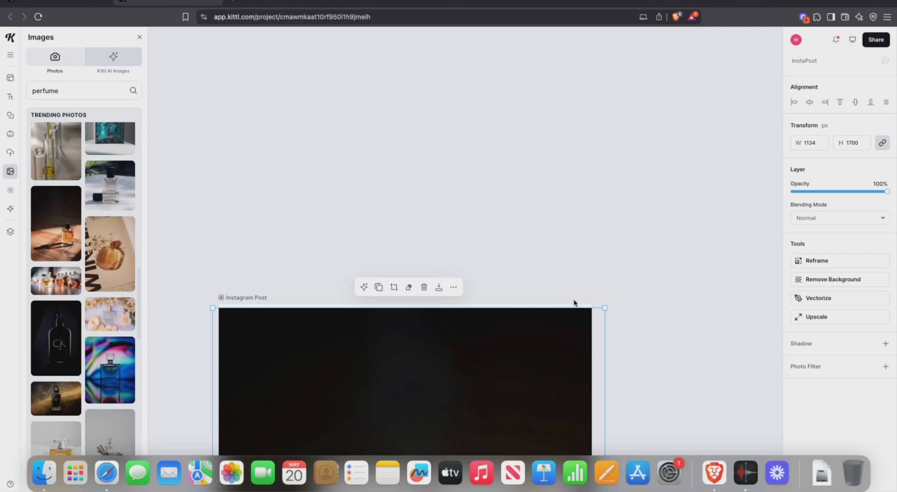
{"action": "left_click_drag", "start_coordinate": [597, 305], "coordinate": [603, 303]}
{"action": "scroll", "coordinate": [500, 210], "scroll_direction": "down", "scroll_amount": 10}
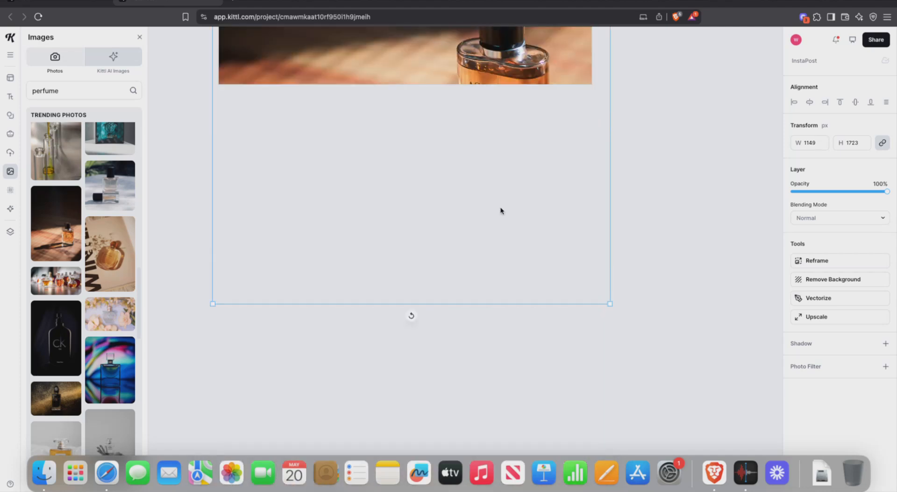
{"action": "scroll", "coordinate": [500, 210], "scroll_direction": "up", "scroll_amount": 10}
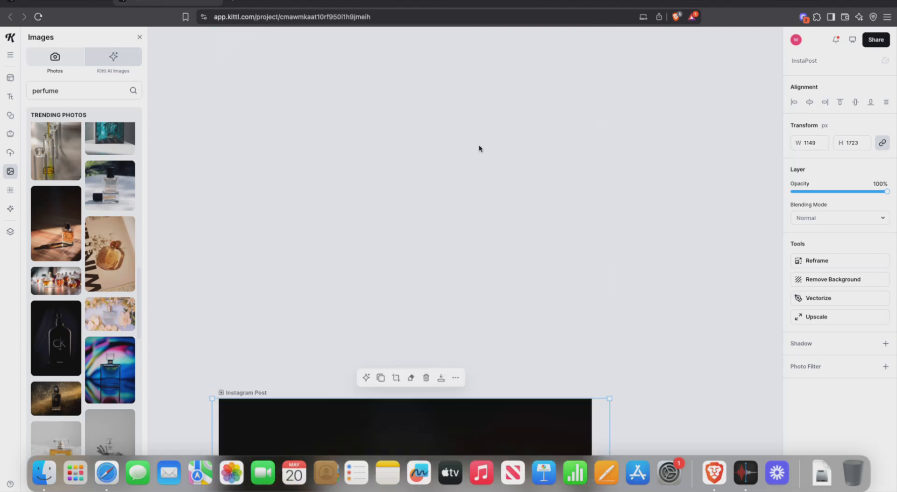
{"action": "scroll", "coordinate": [479, 148], "scroll_direction": "down", "scroll_amount": 2}
{"action": "left_click", "coordinate": [480, 147]}
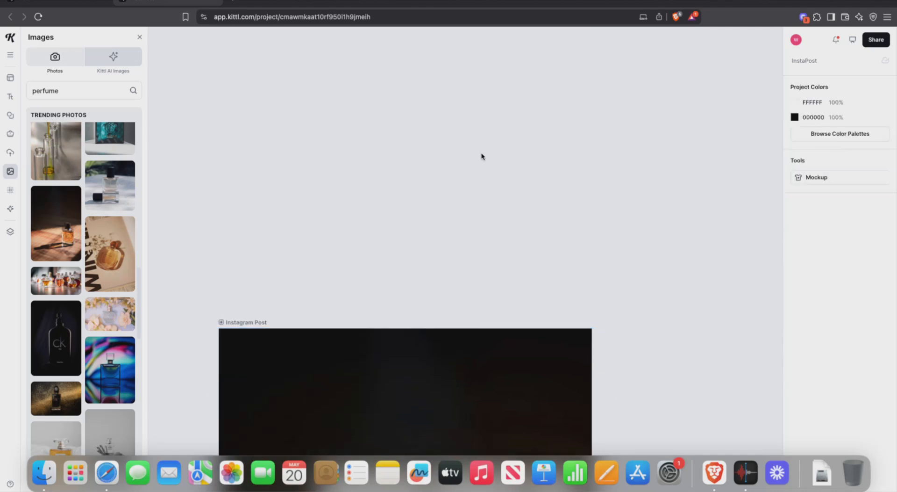
Step: Confirm the photo's width field reads 1149 (1149 × 1723 px), then deselect it
{"action": "scroll", "coordinate": [483, 160], "scroll_direction": "down", "scroll_amount": 10}
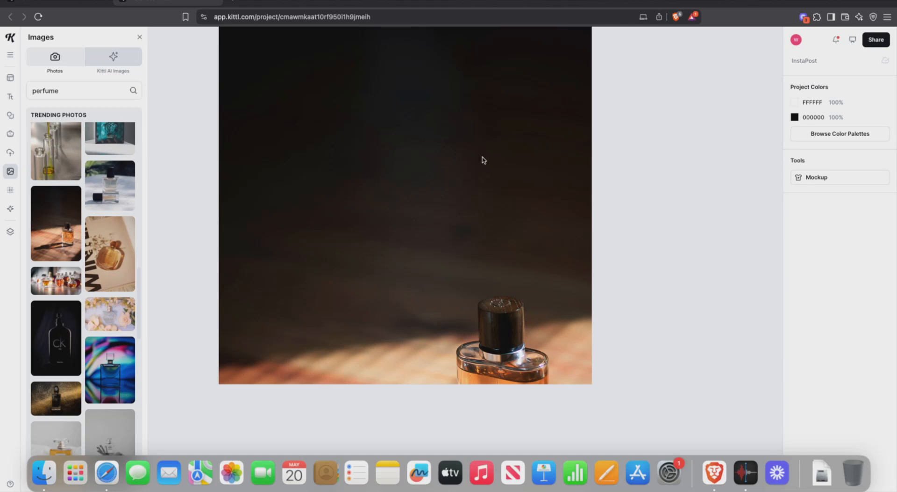
{"action": "left_click_drag", "start_coordinate": [484, 160], "coordinate": [488, 161]}
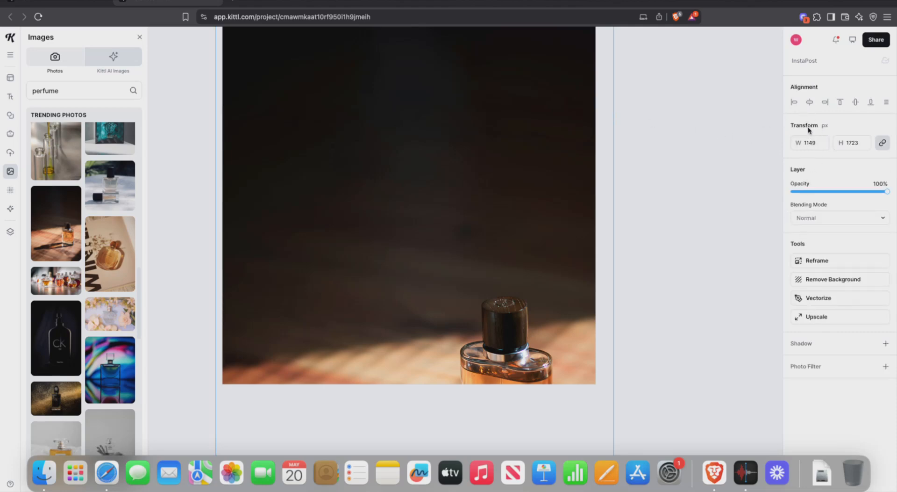
{"action": "left_click", "coordinate": [803, 142]}
{"action": "left_click_drag", "start_coordinate": [826, 141], "coordinate": [794, 143]}
{"action": "scroll", "coordinate": [541, 200], "scroll_direction": "up", "scroll_amount": 10}
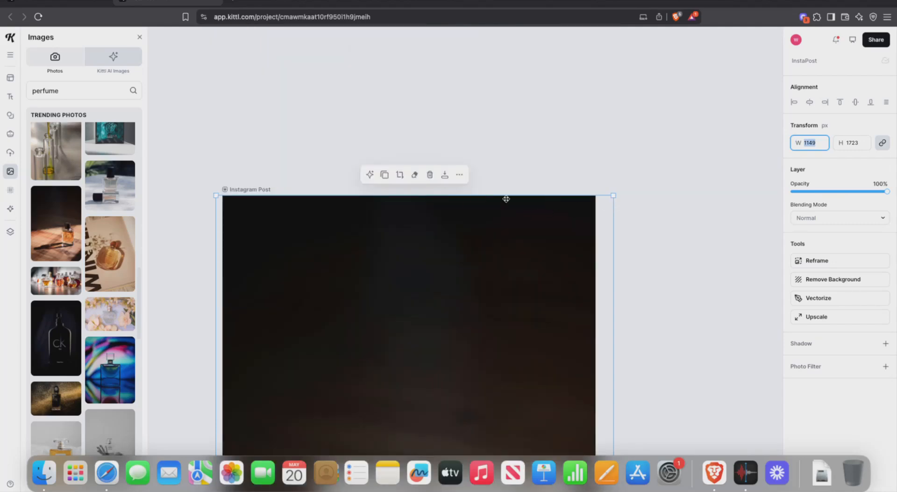
{"action": "scroll", "coordinate": [480, 237], "scroll_direction": "down", "scroll_amount": 1}
{"action": "scroll", "coordinate": [480, 237], "scroll_direction": "down", "scroll_amount": 8}
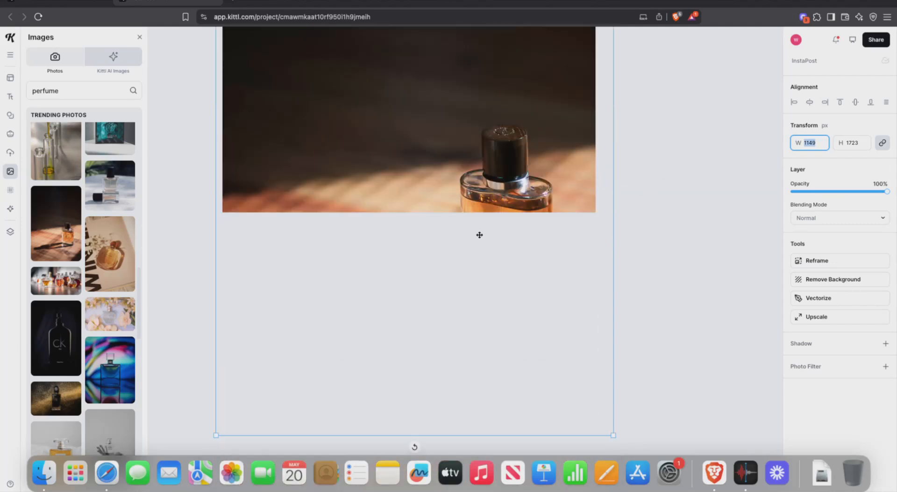
{"action": "left_click", "coordinate": [629, 137]}
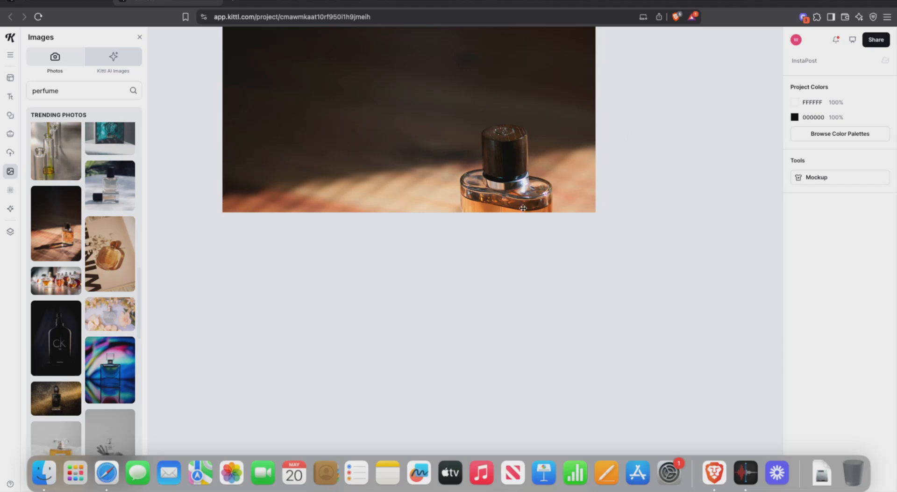
{"action": "scroll", "coordinate": [523, 208], "scroll_direction": "up", "scroll_amount": 9}
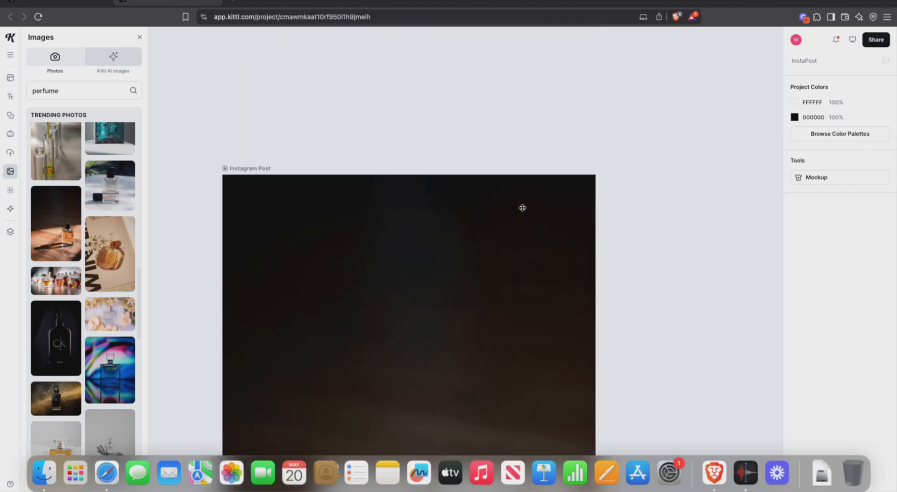
{"action": "scroll", "coordinate": [523, 208], "scroll_direction": "down", "scroll_amount": 1}
{"action": "scroll", "coordinate": [523, 207], "scroll_direction": "down", "scroll_amount": 1}
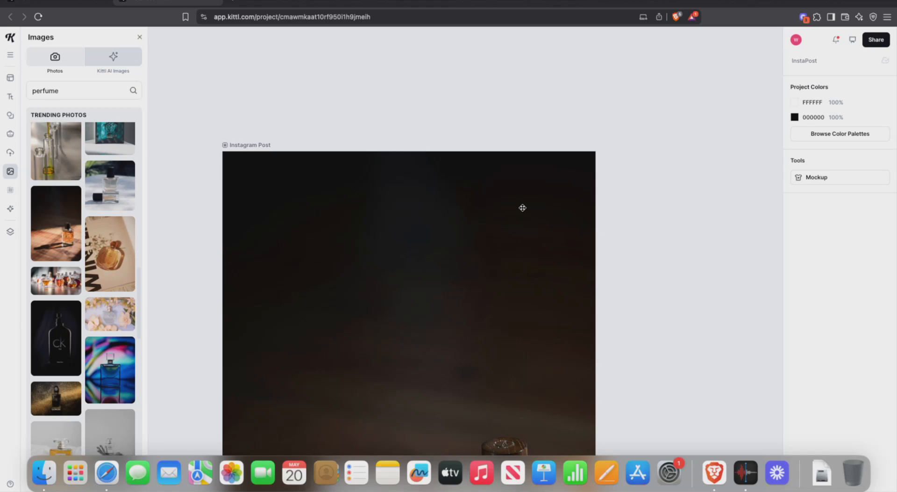
Step: Select the perfume photo, drag its layer lower in the Layers list, and close the panel
{"action": "left_click", "coordinate": [523, 208]}
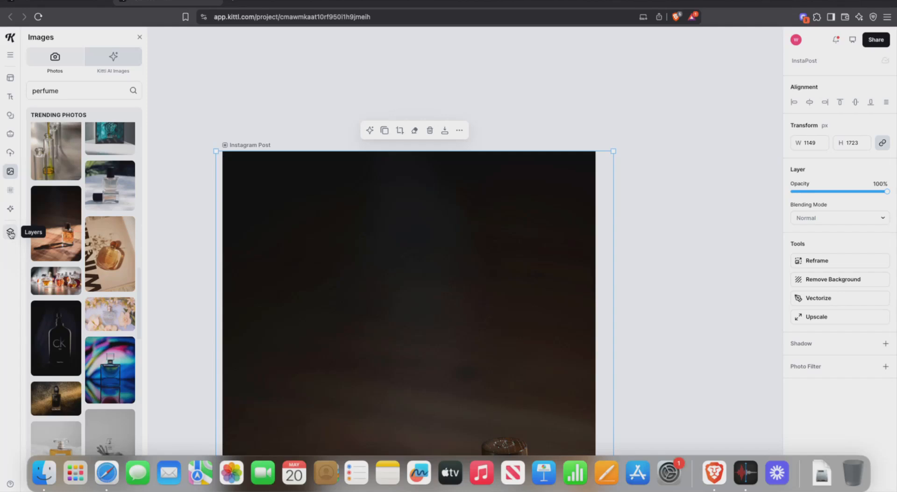
{"action": "left_click", "coordinate": [10, 233]}
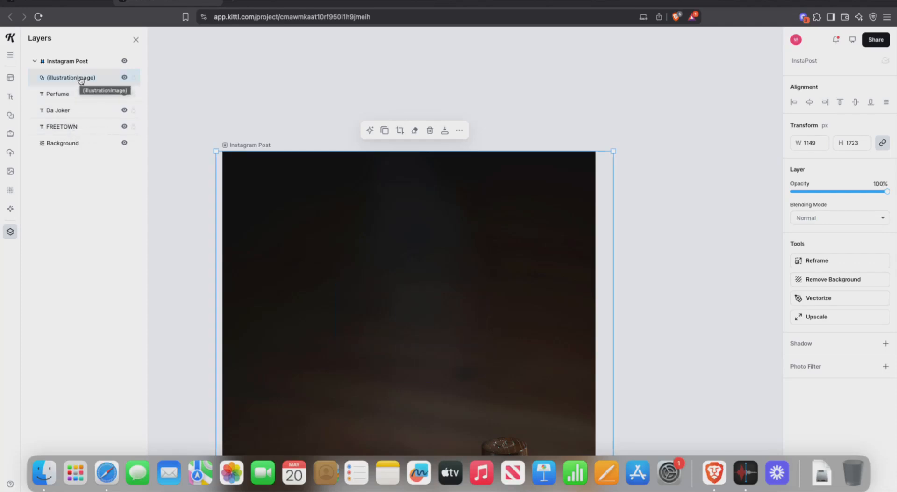
{"action": "left_click_drag", "start_coordinate": [81, 79], "coordinate": [78, 134]}
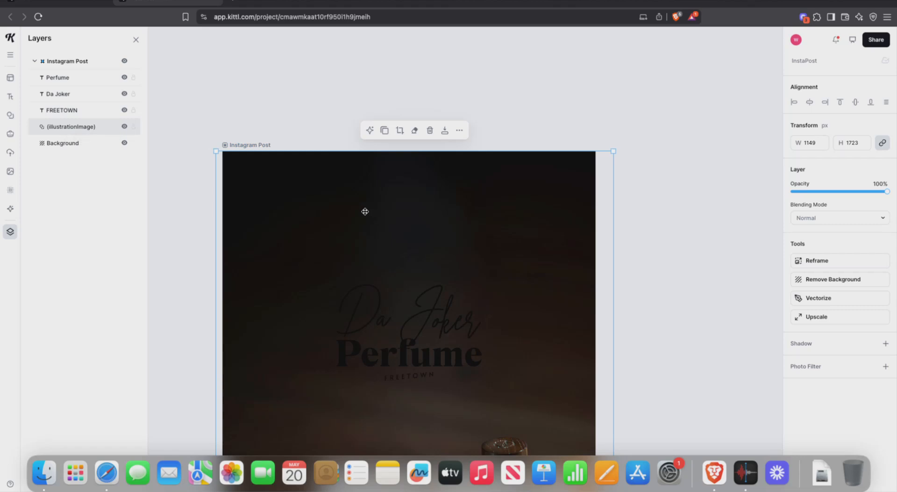
{"action": "left_click", "coordinate": [10, 233]}
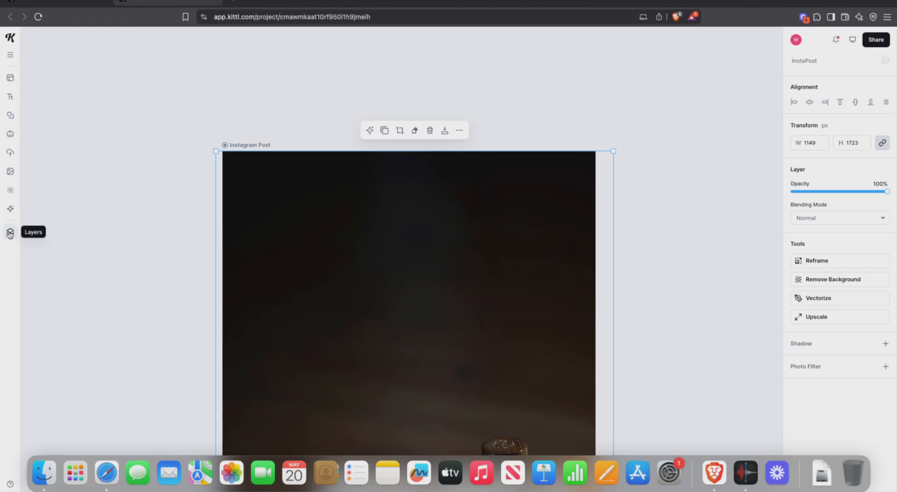
Step: Drag the illustrationImage layer below FREETOWN so the logo text shows over the photo
{"action": "left_click", "coordinate": [10, 233]}
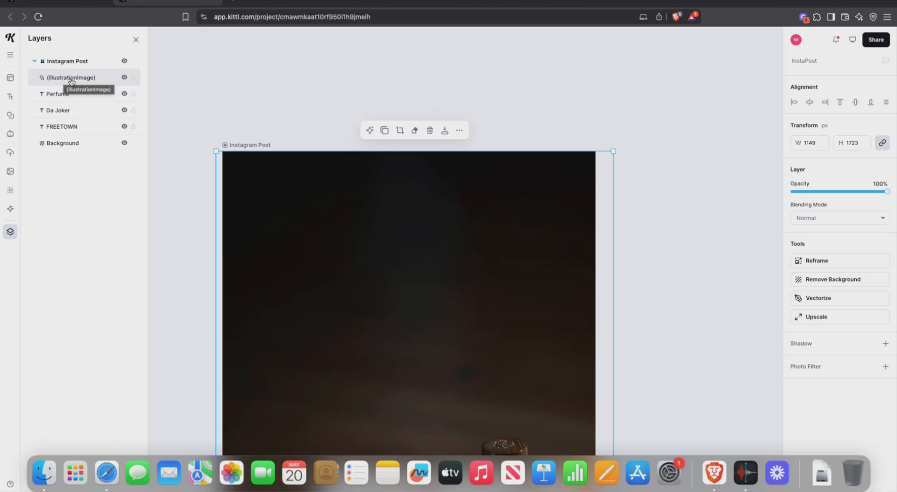
{"action": "mouse_move", "coordinate": [71, 82]}
{"action": "left_mouse_down"}
{"action": "mouse_move", "coordinate": [74, 114]}
{"action": "mouse_move", "coordinate": [73, 86]}
{"action": "mouse_move", "coordinate": [71, 95]}
{"action": "mouse_move", "coordinate": [80, 88]}
{"action": "left_mouse_up"}
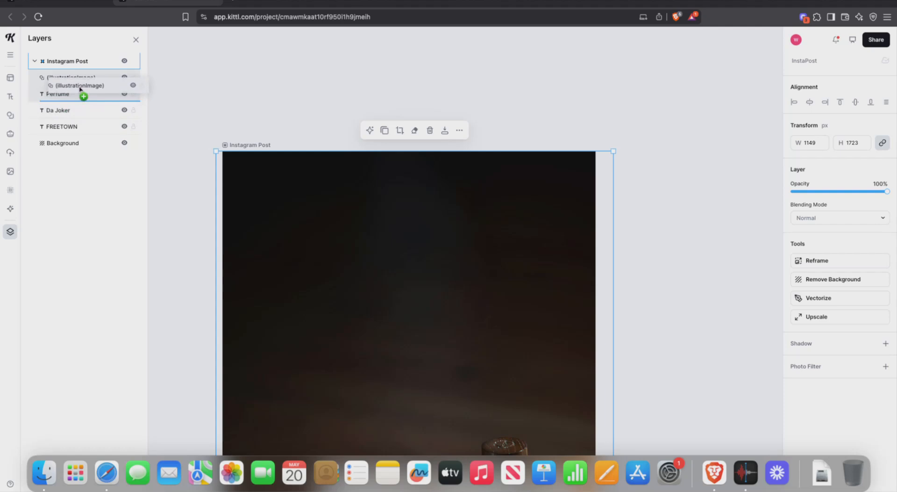
{"action": "left_click_drag", "start_coordinate": [79, 88], "coordinate": [76, 130]}
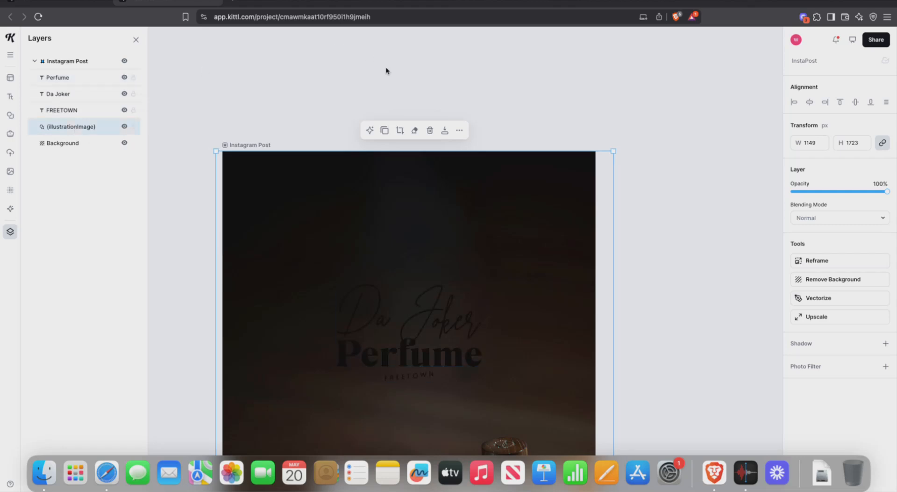
{"action": "scroll", "coordinate": [385, 66], "scroll_direction": "down", "scroll_amount": 1}
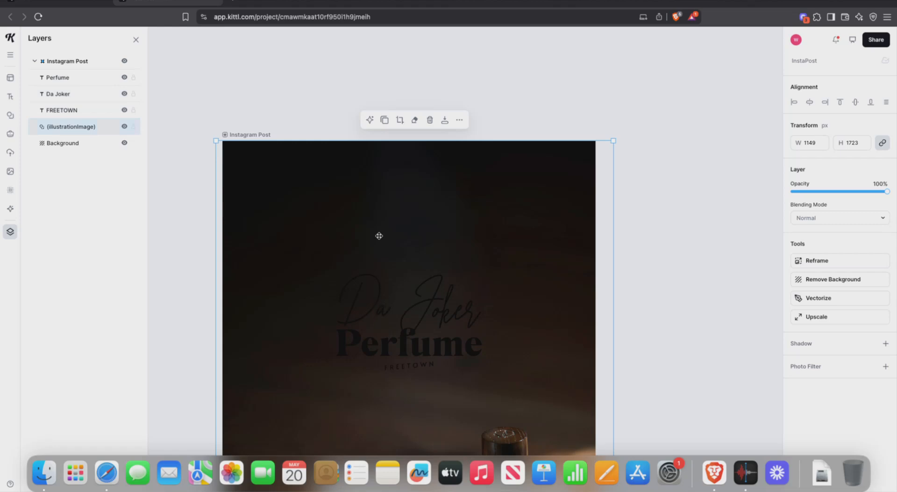
{"action": "left_click", "coordinate": [335, 78]}
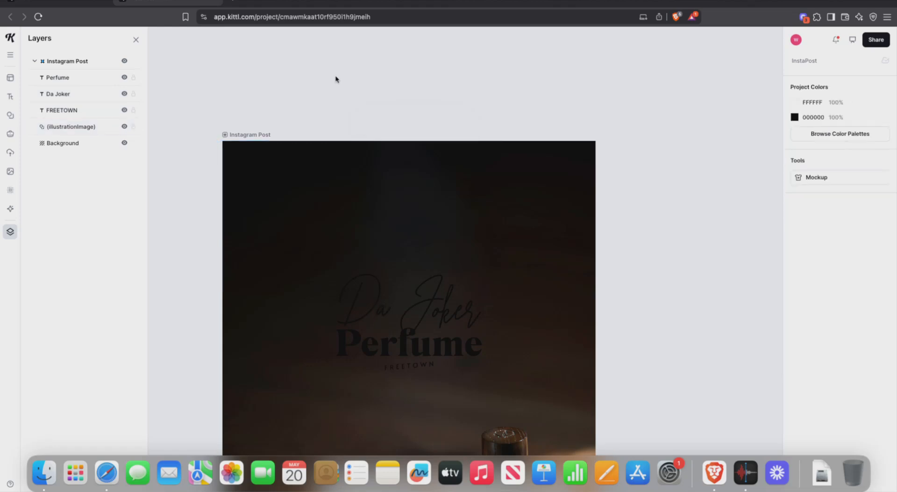
{"action": "left_click", "coordinate": [370, 311]}
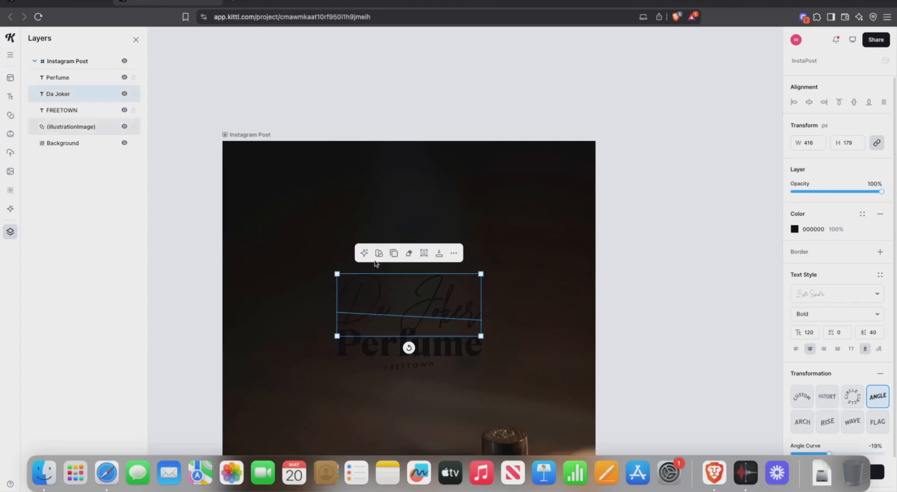
{"action": "left_click", "coordinate": [334, 109]}
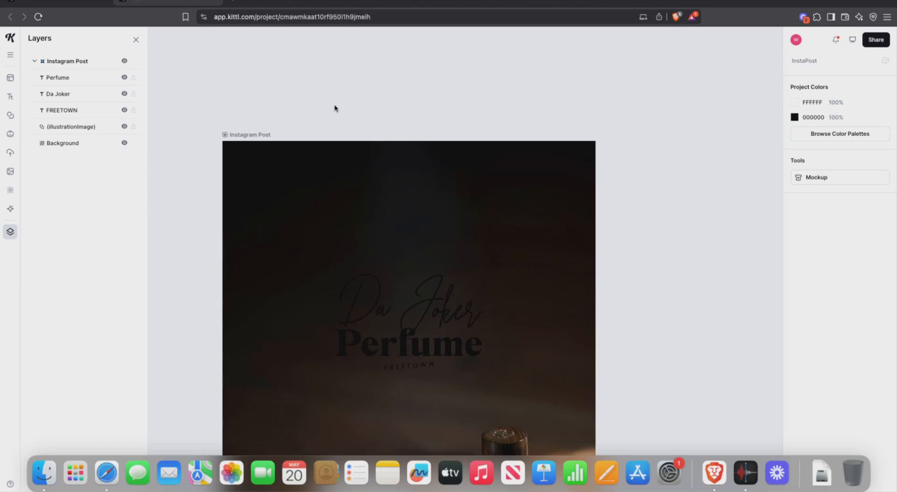
Step: Select the black Perfume text and bring up its Solid Color picker
{"action": "left_click", "coordinate": [348, 307]}
{"action": "scroll", "coordinate": [348, 308], "scroll_direction": "down", "scroll_amount": 1}
{"action": "left_click", "coordinate": [348, 307]}
{"action": "scroll", "coordinate": [349, 311], "scroll_direction": "down", "scroll_amount": 10}
{"action": "scroll", "coordinate": [349, 283], "scroll_direction": "up", "scroll_amount": 15}
{"action": "scroll", "coordinate": [349, 283], "scroll_direction": "down", "scroll_amount": 7}
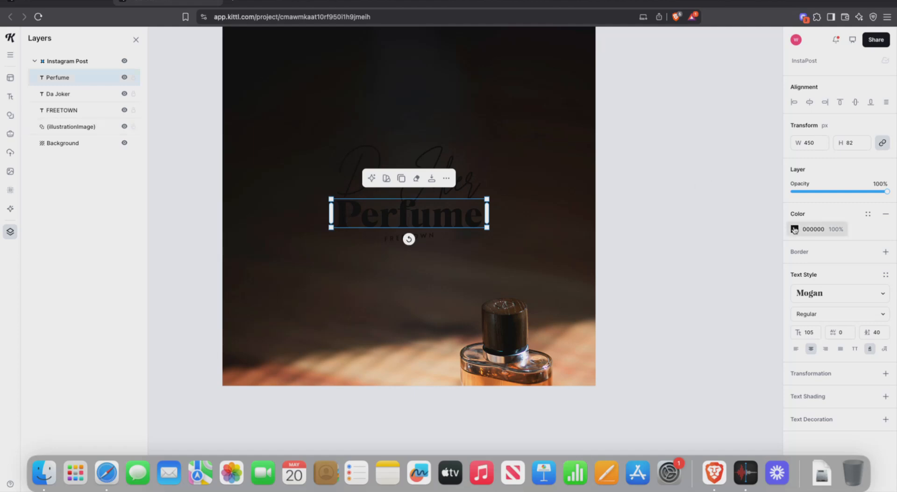
{"action": "left_click", "coordinate": [795, 229]}
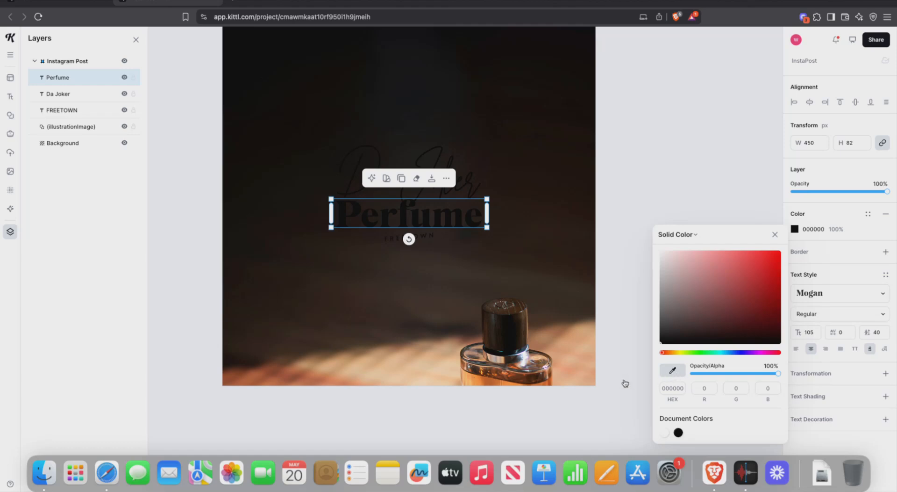
Step: Colour the Perfume text orange F99A48, sampled with the eyedropper from the bottle photo
{"action": "left_click", "coordinate": [671, 374]}
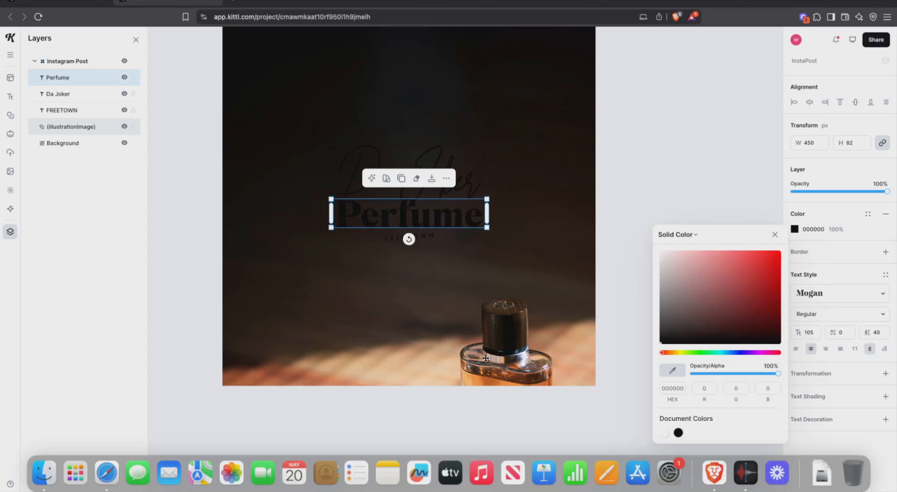
{"action": "key", "text": "Escape"}
{"action": "left_click", "coordinate": [422, 358]}
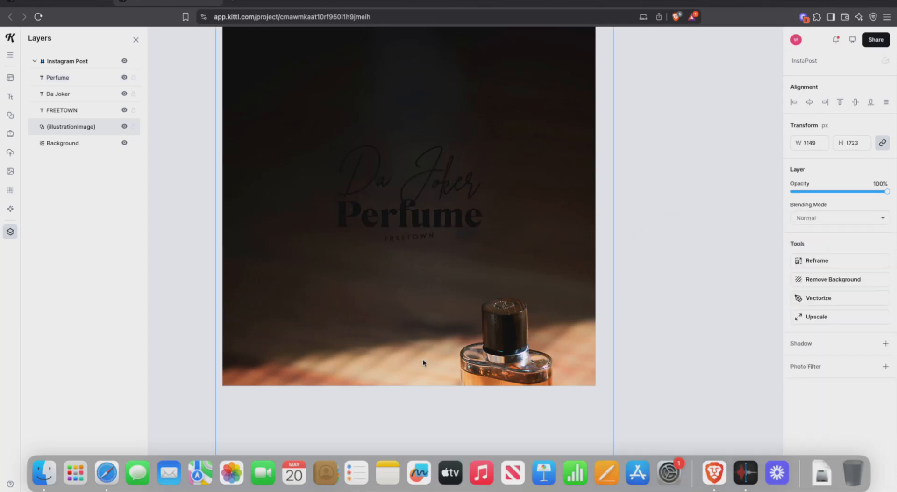
{"action": "double_click", "coordinate": [439, 216]}
{"action": "left_click", "coordinate": [795, 229]}
{"action": "left_click", "coordinate": [671, 372]}
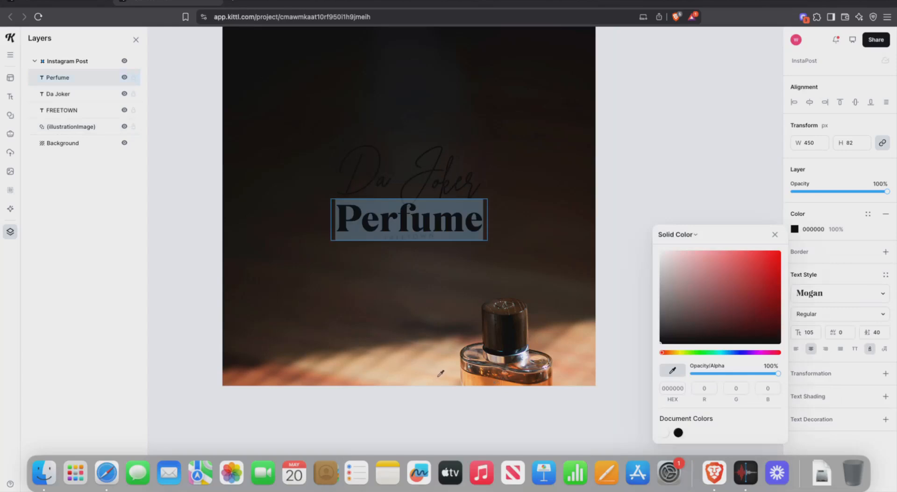
{"action": "left_click", "coordinate": [514, 374]}
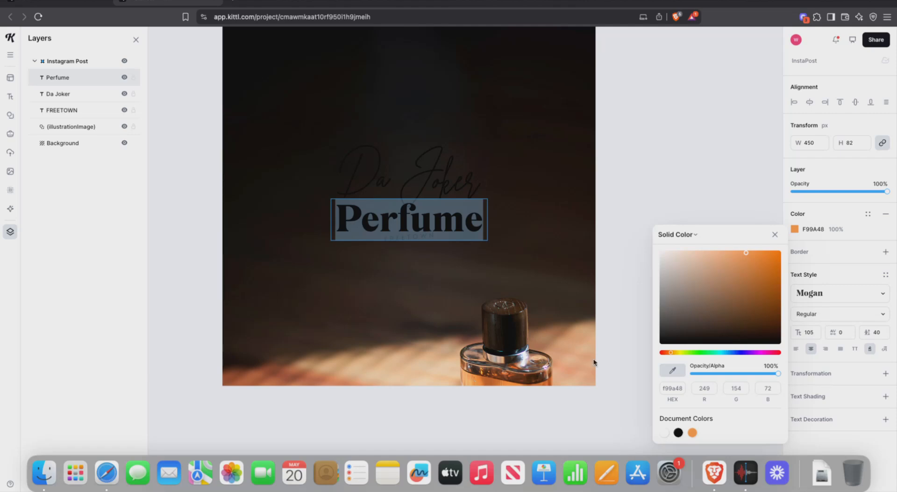
{"action": "left_click", "coordinate": [856, 214]}
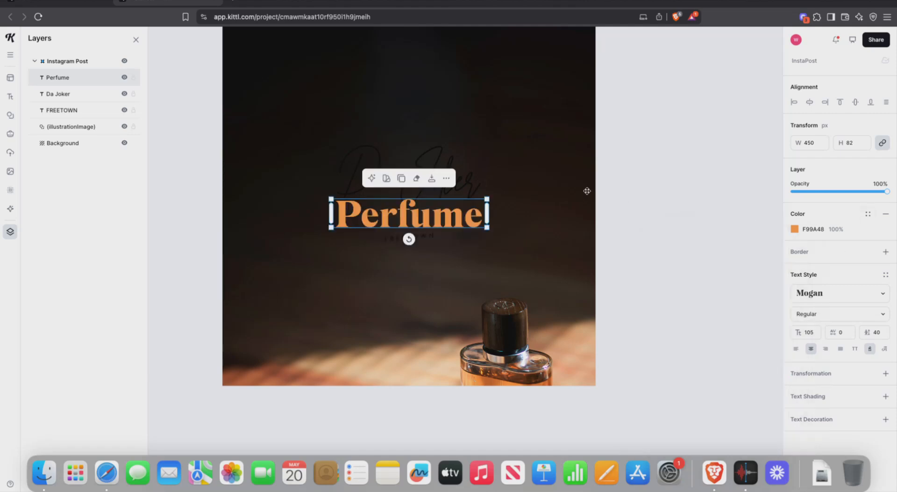
{"action": "left_click", "coordinate": [656, 209]}
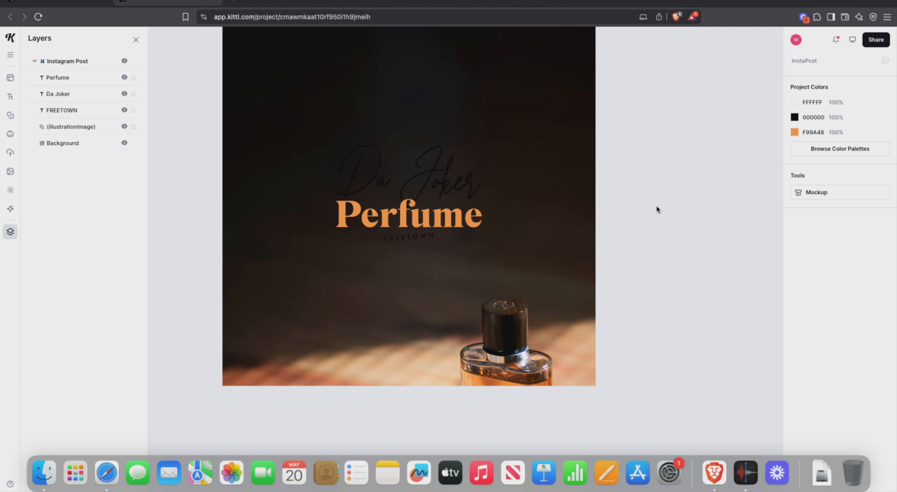
Step: Make the whole Da Joker script white
{"action": "left_click", "coordinate": [441, 180]}
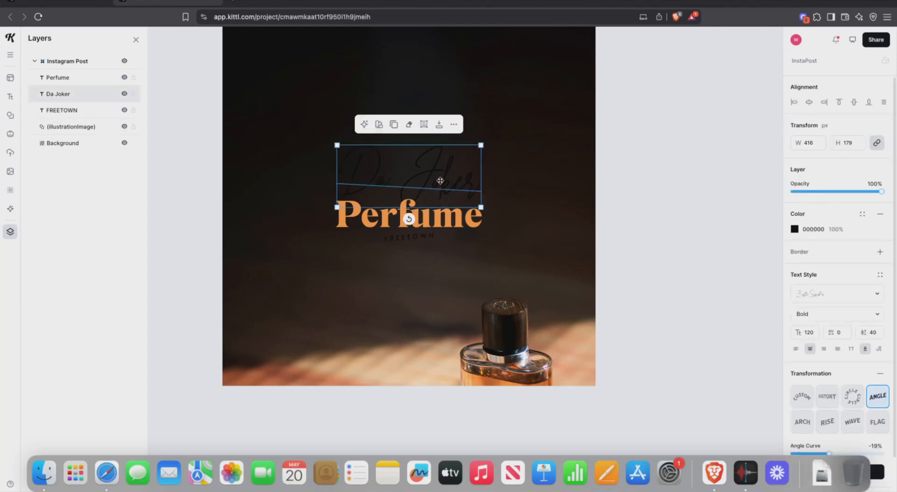
{"action": "double_click", "coordinate": [417, 179]}
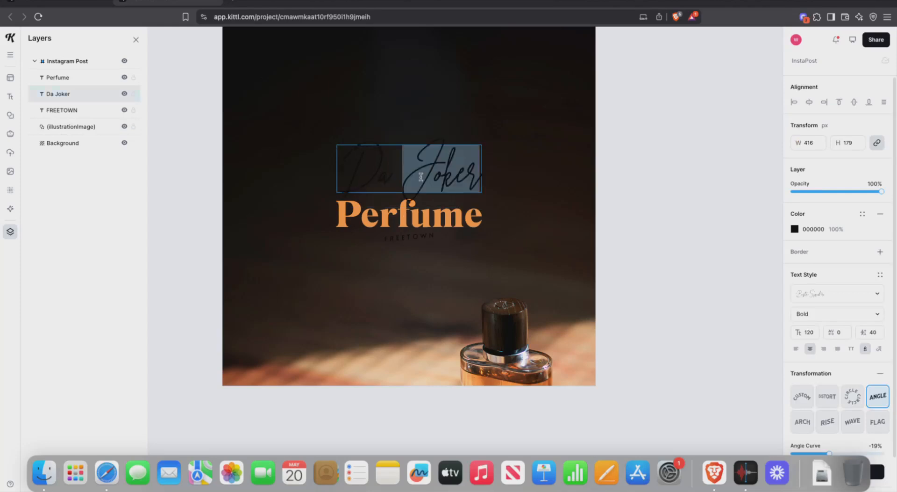
{"action": "left_click", "coordinate": [417, 179]}
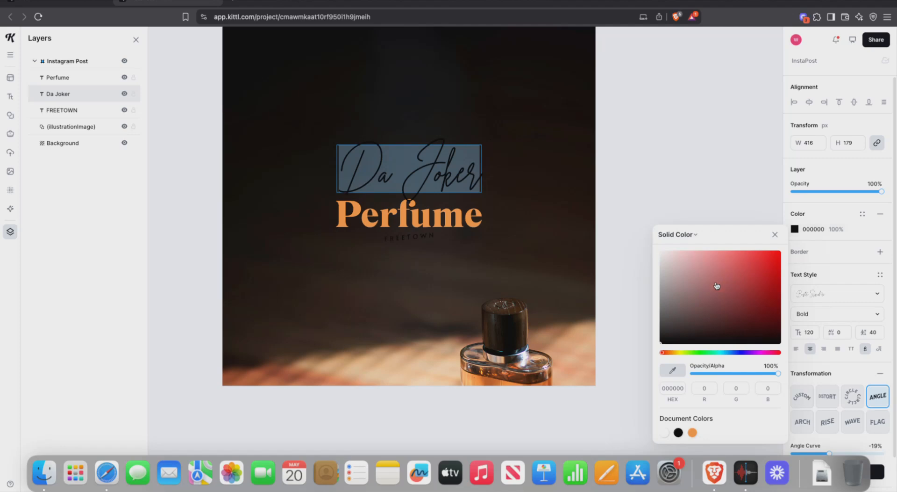
{"action": "left_click_drag", "start_coordinate": [711, 281], "coordinate": [656, 245]}
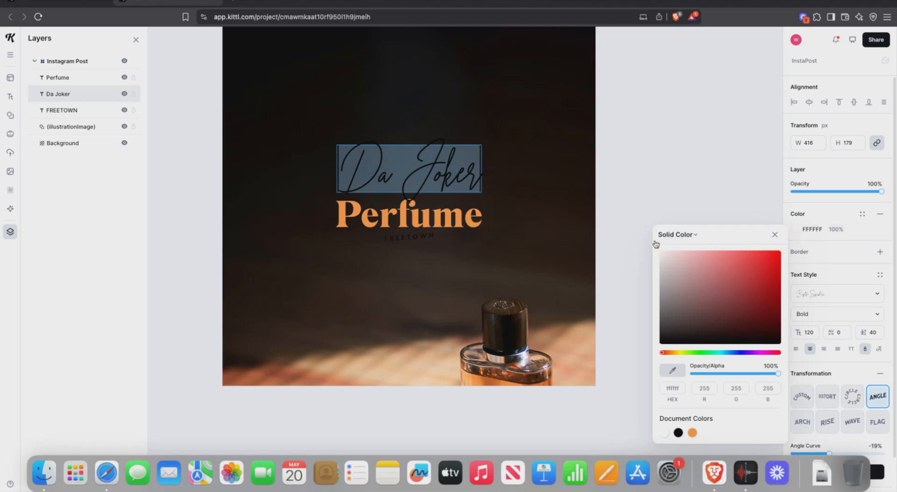
{"action": "left_click", "coordinate": [639, 165]}
{"action": "left_click", "coordinate": [639, 164]}
{"action": "left_click", "coordinate": [452, 167]}
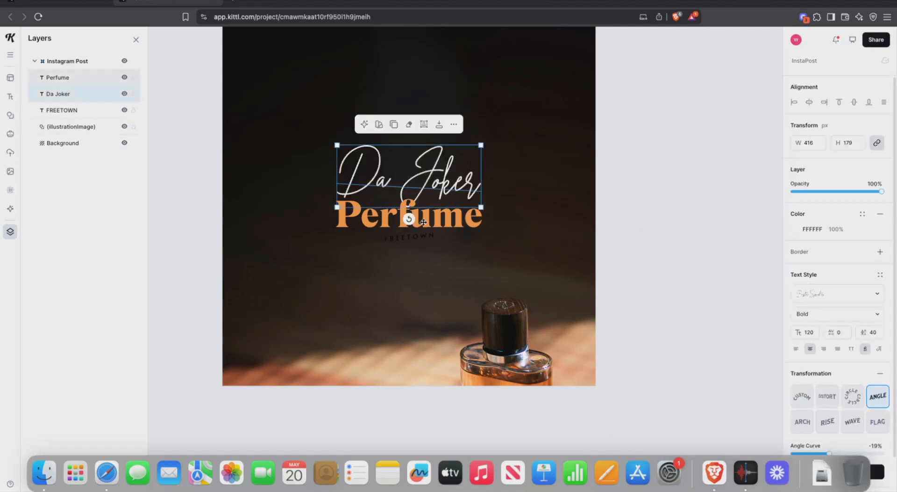
Step: Make the small FREETOWN text white as well
{"action": "left_click", "coordinate": [430, 235]}
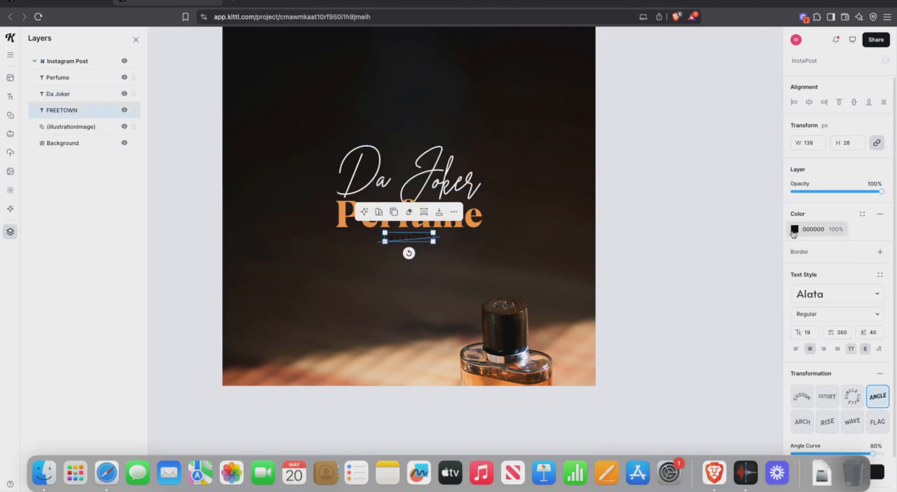
{"action": "left_click", "coordinate": [795, 229]}
{"action": "left_click_drag", "start_coordinate": [708, 283], "coordinate": [611, 188]}
{"action": "left_click", "coordinate": [685, 133]}
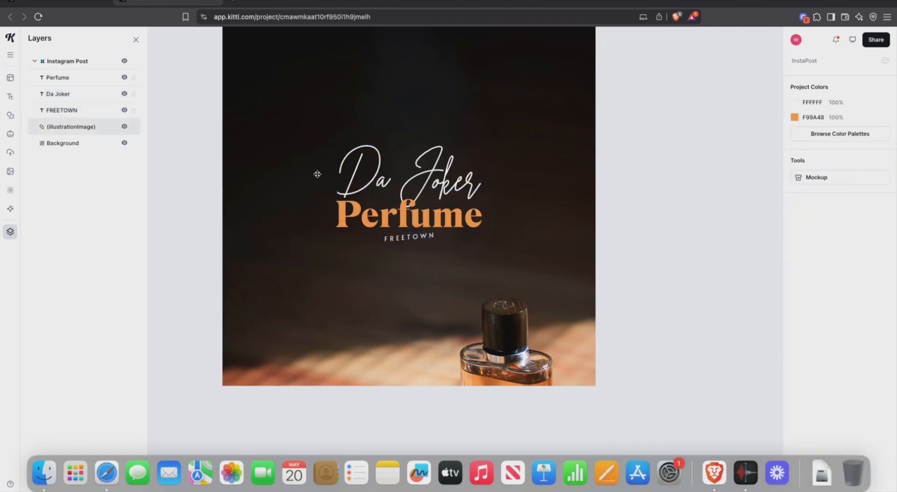
{"action": "left_click", "coordinate": [348, 175]}
Step: Try selecting the three title texts, undoing an accidental move of the perfume photo
{"action": "left_click", "coordinate": [350, 220]}
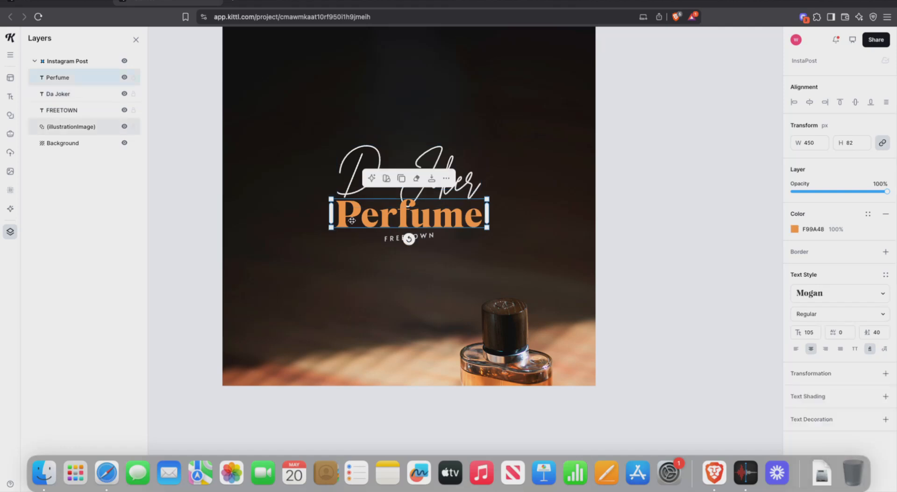
{"action": "left_click", "coordinate": [359, 174], "text": "shift"}
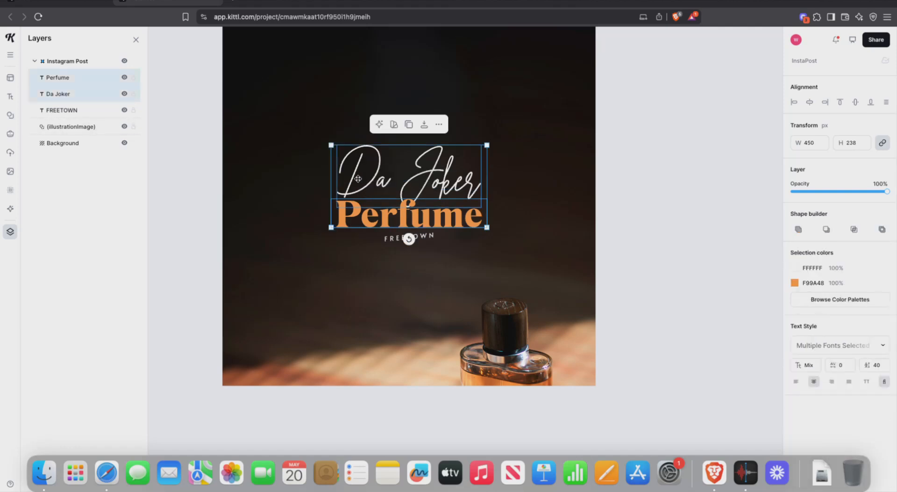
{"action": "left_click", "coordinate": [379, 232], "text": "shift"}
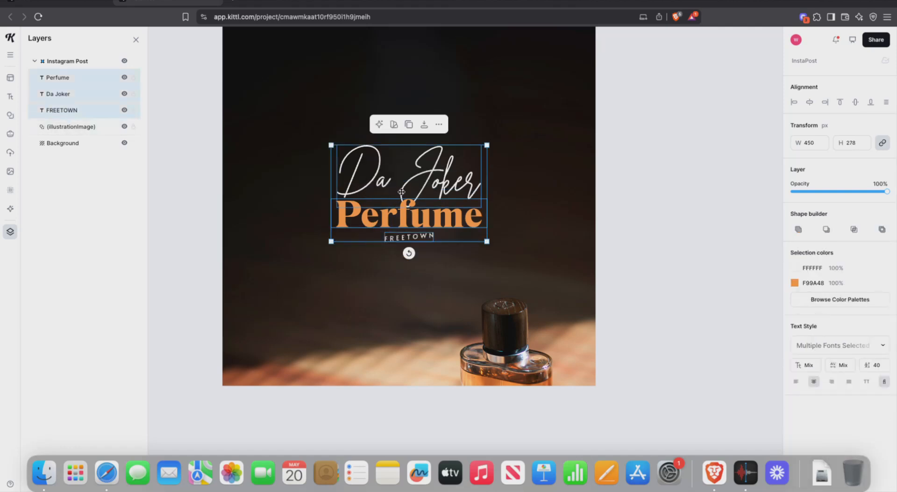
{"action": "left_click_drag", "start_coordinate": [395, 192], "coordinate": [411, 172]}
{"action": "key", "text": "super+z"}
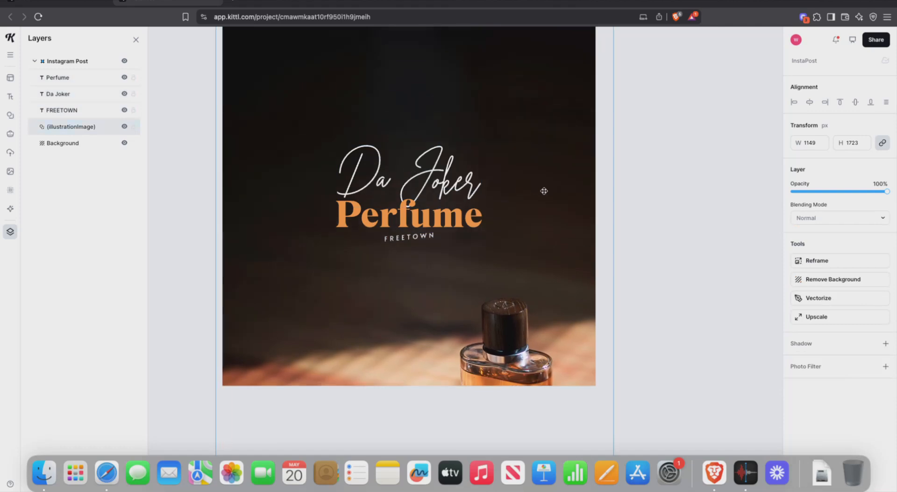
{"action": "left_click", "coordinate": [677, 192]}
Step: Scale up the Da Joker, Perfume and FREETOWN block together and centre it on the post
{"action": "left_click", "coordinate": [436, 180]}
{"action": "left_click", "coordinate": [435, 218], "text": "shift"}
{"action": "left_click", "coordinate": [423, 236], "text": "shift"}
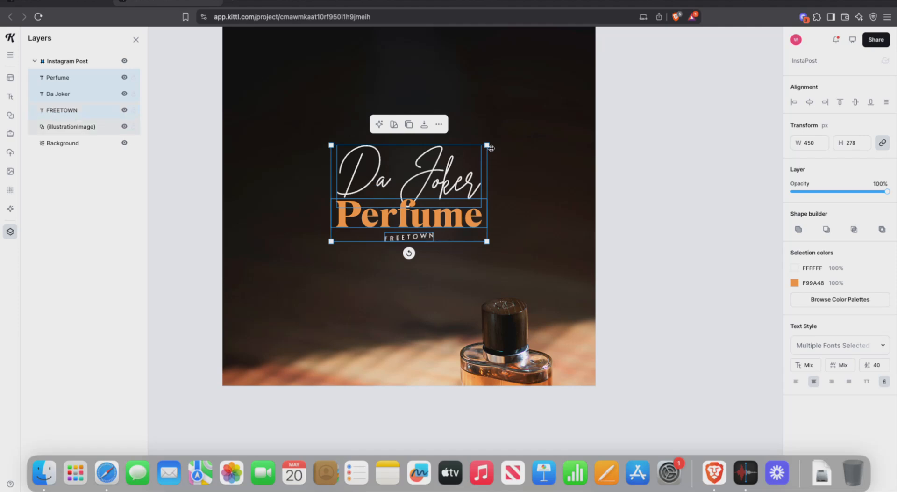
{"action": "left_click_drag", "start_coordinate": [488, 146], "coordinate": [551, 92]}
{"action": "left_click_drag", "start_coordinate": [476, 137], "coordinate": [439, 104]}
{"action": "left_click", "coordinate": [619, 154]}
{"action": "scroll", "coordinate": [621, 161], "scroll_direction": "up", "scroll_amount": 3}
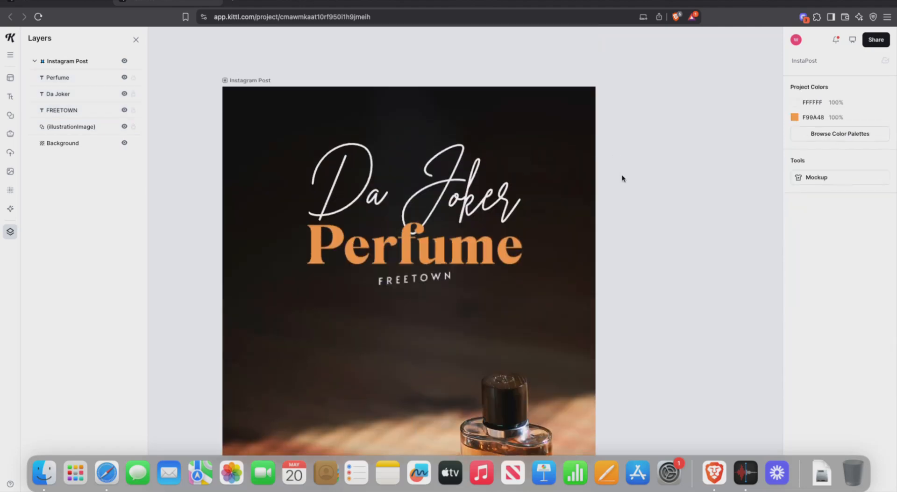
{"action": "left_click", "coordinate": [438, 221]}
{"action": "key", "text": "super+z"}
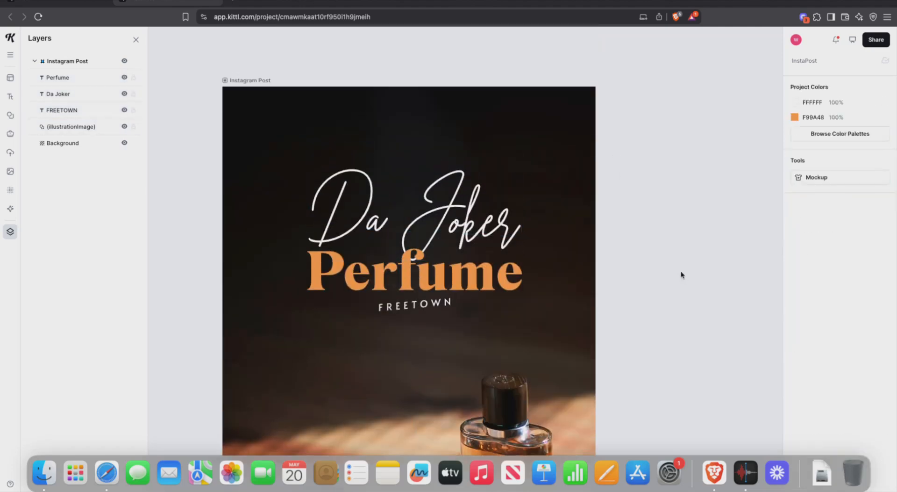
{"action": "scroll", "coordinate": [681, 275], "scroll_direction": "down", "scroll_amount": 2}
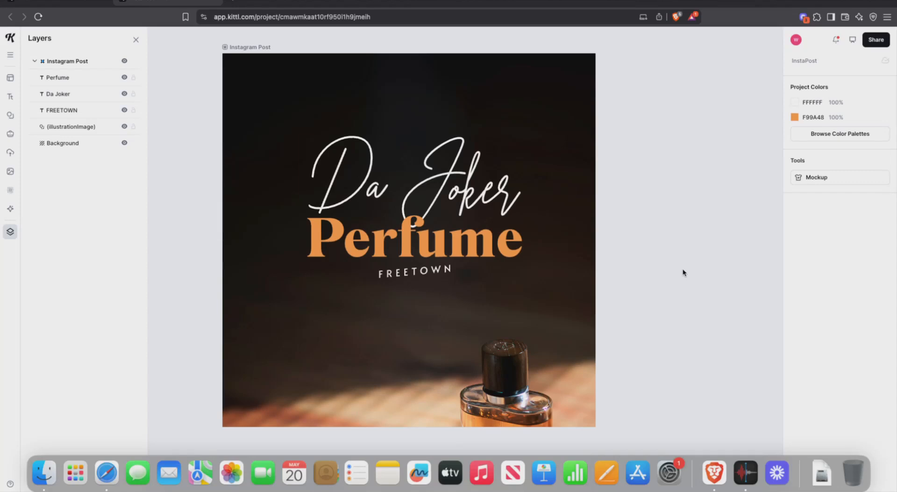
{"action": "left_click", "coordinate": [414, 270]}
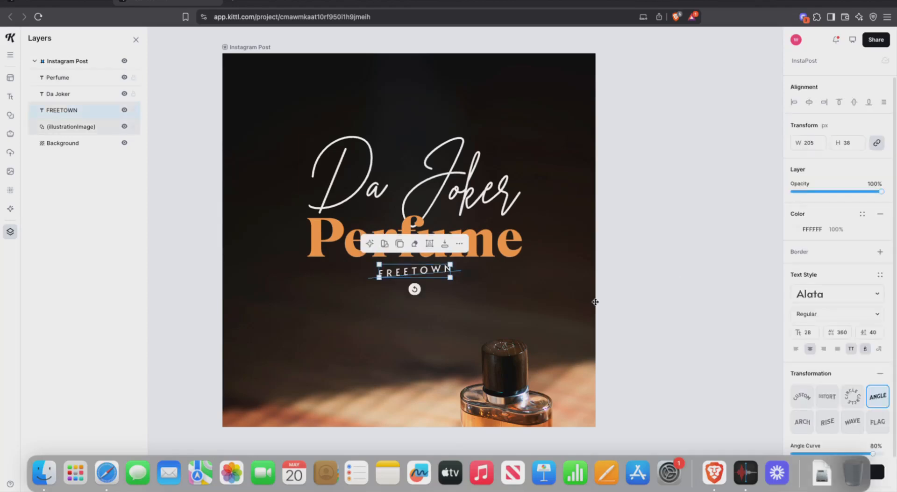
{"action": "left_click", "coordinate": [644, 283]}
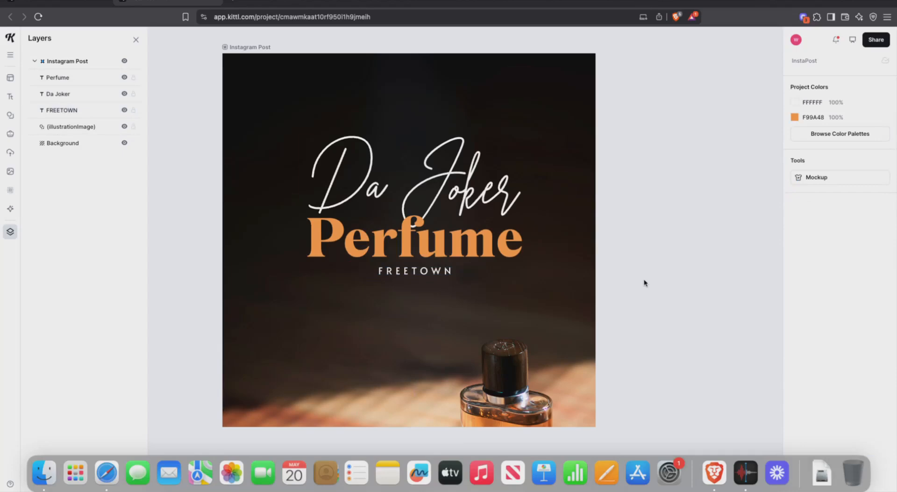
Step: Replace the old stock photo search with 'flare' to list bokeh and lens-flare images
{"action": "scroll", "coordinate": [639, 173], "scroll_direction": "down", "scroll_amount": 5}
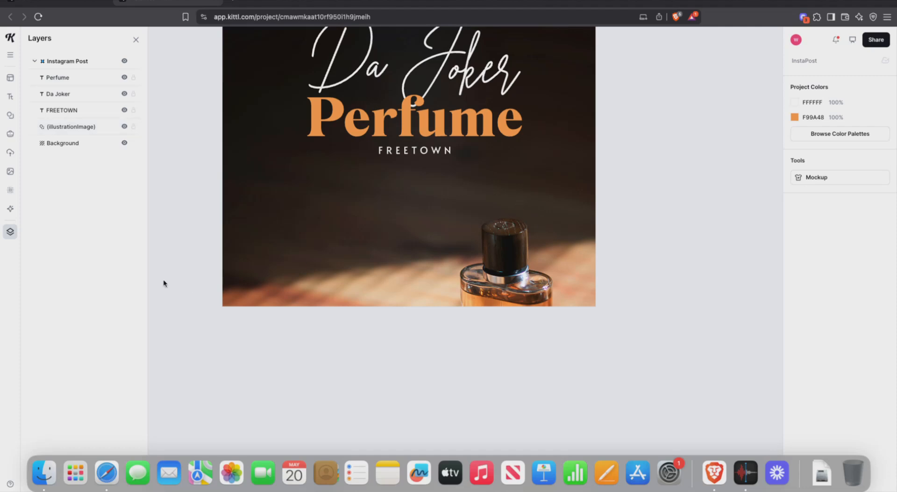
{"action": "left_click", "coordinate": [10, 190]}
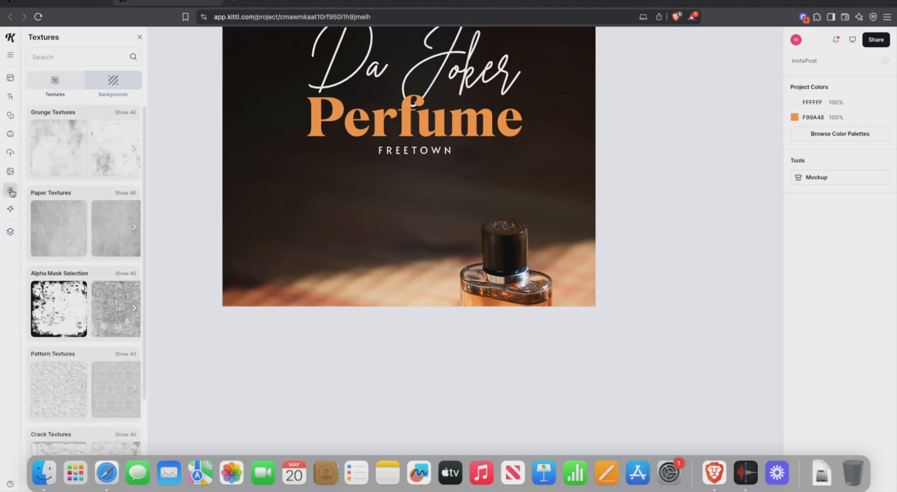
{"action": "left_click", "coordinate": [125, 80]}
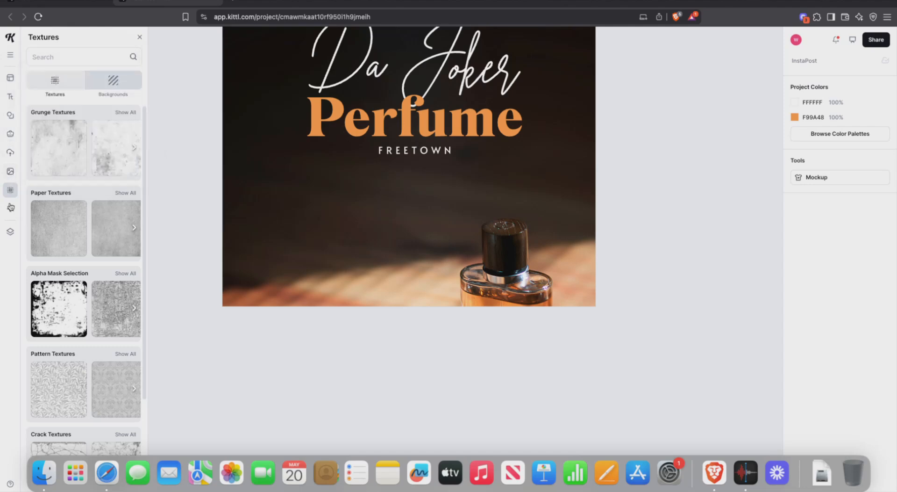
{"action": "left_click", "coordinate": [10, 171]}
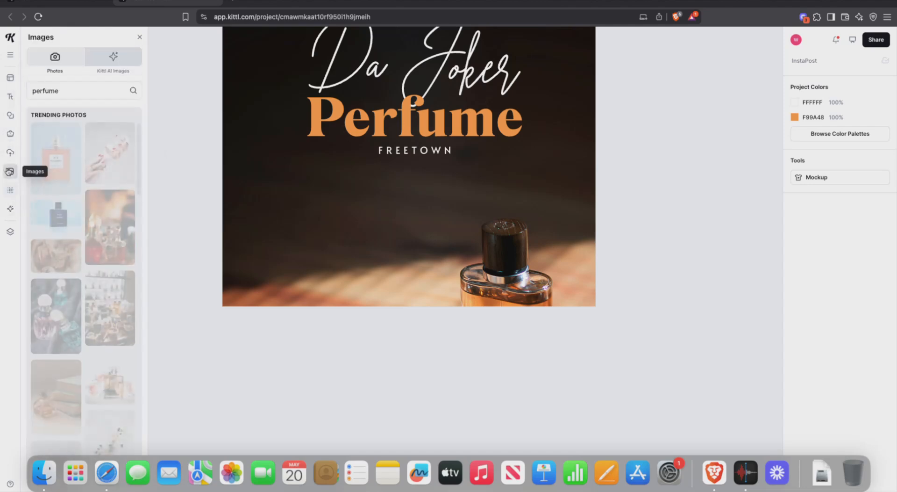
{"action": "left_click", "coordinate": [30, 86]}
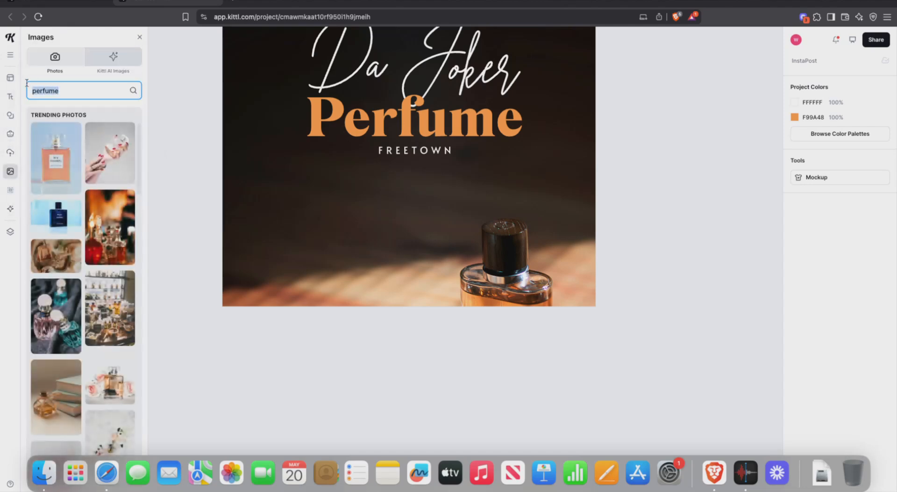
{"action": "type", "text": "fl"}
{"action": "key", "text": "Return"}
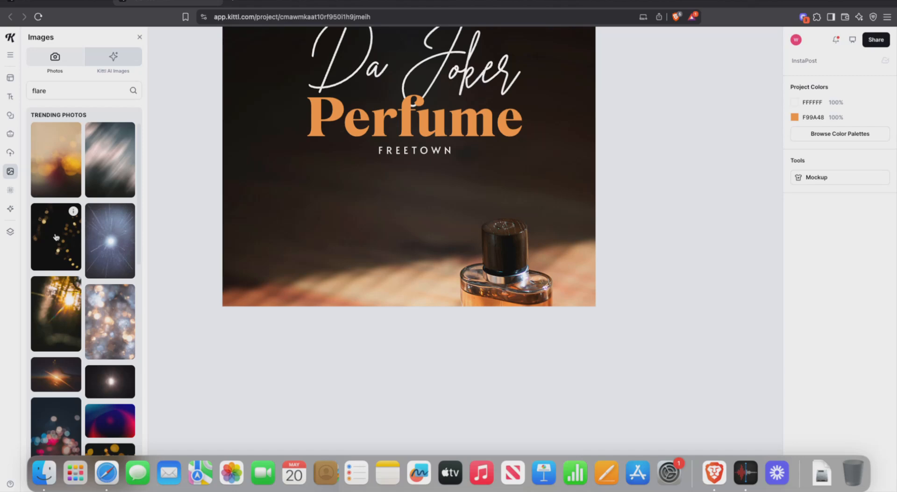
Step: Add the dark bokeh photo and stretch it across the post
{"action": "left_click", "coordinate": [56, 237]}
{"action": "scroll", "coordinate": [372, 241], "scroll_direction": "up", "scroll_amount": 1}
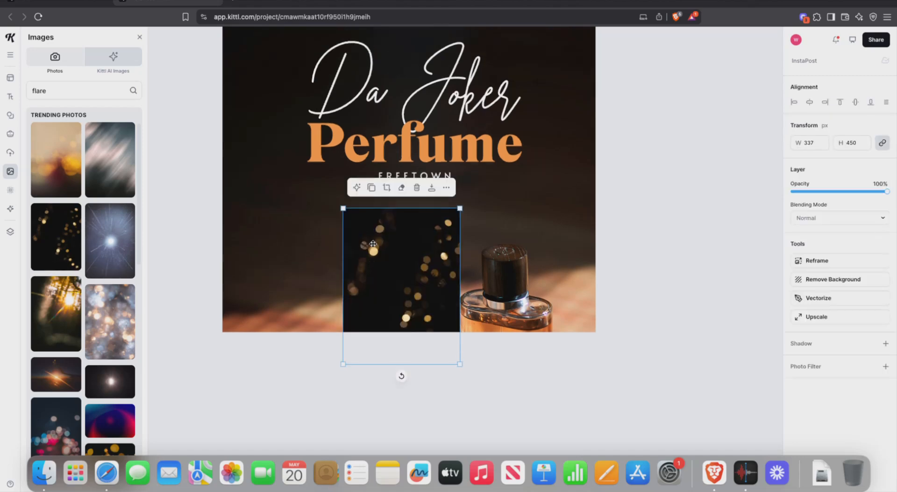
{"action": "scroll", "coordinate": [372, 241], "scroll_direction": "up", "scroll_amount": 3}
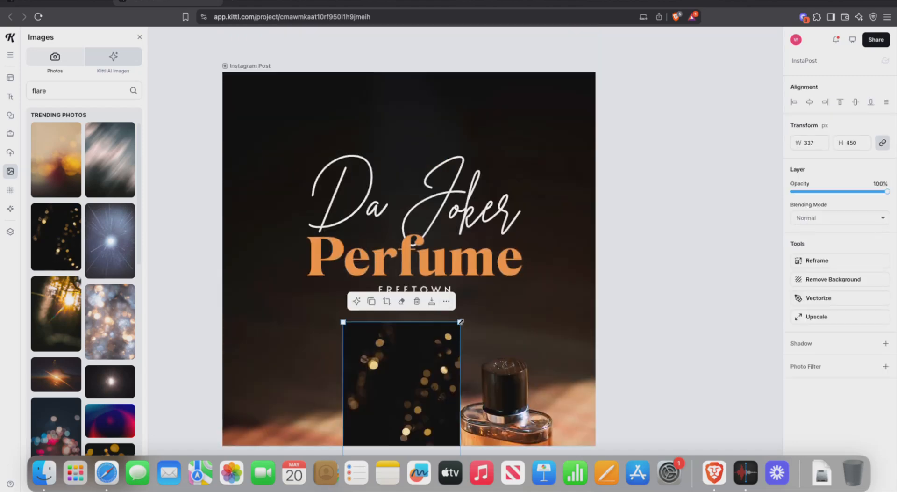
{"action": "left_click_drag", "start_coordinate": [461, 322], "coordinate": [628, 100]}
{"action": "left_click_drag", "start_coordinate": [514, 243], "coordinate": [437, 180]}
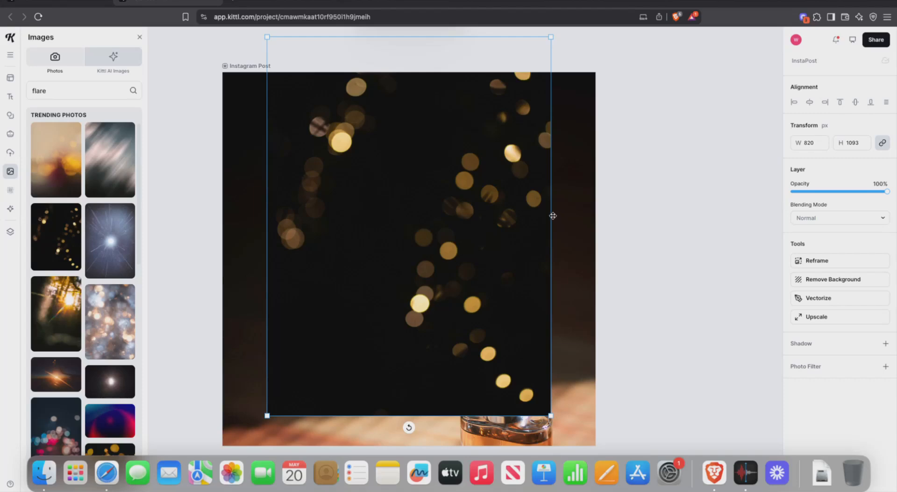
{"action": "left_click_drag", "start_coordinate": [552, 216], "coordinate": [561, 216]}
{"action": "left_click_drag", "start_coordinate": [494, 219], "coordinate": [491, 219]}
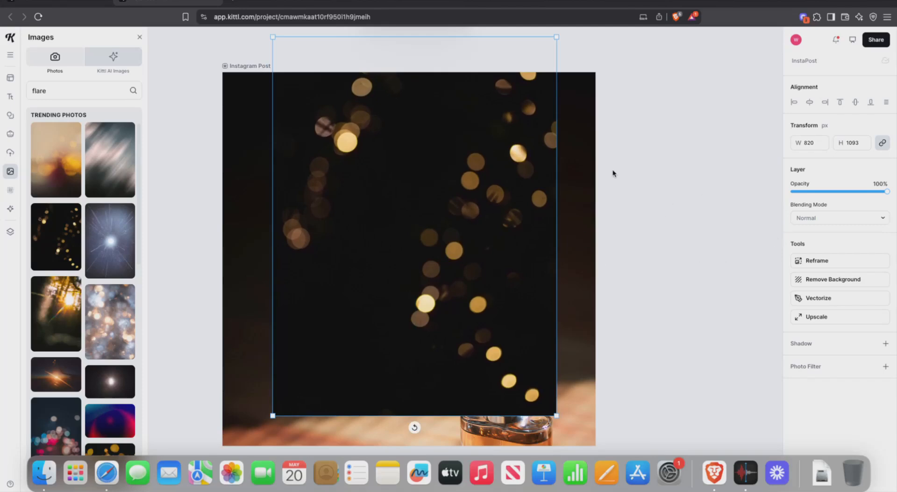
Step: Blend the bokeh photo in Soft Light and lower its opacity to 58%
{"action": "left_click", "coordinate": [881, 217]}
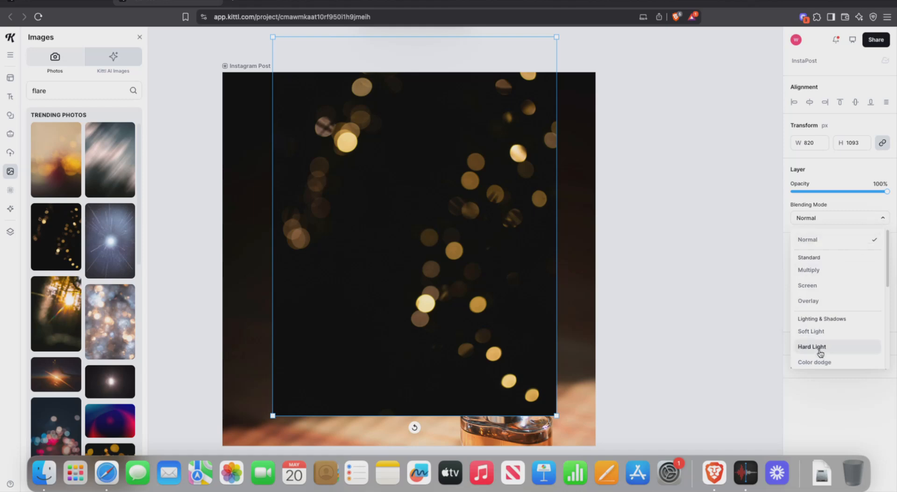
{"action": "left_click", "coordinate": [818, 332]}
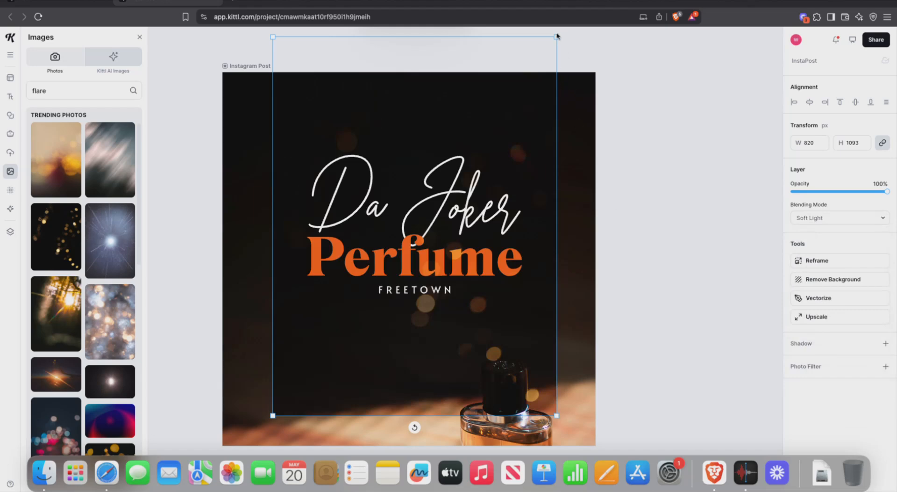
{"action": "left_click_drag", "start_coordinate": [558, 36], "coordinate": [524, 39]}
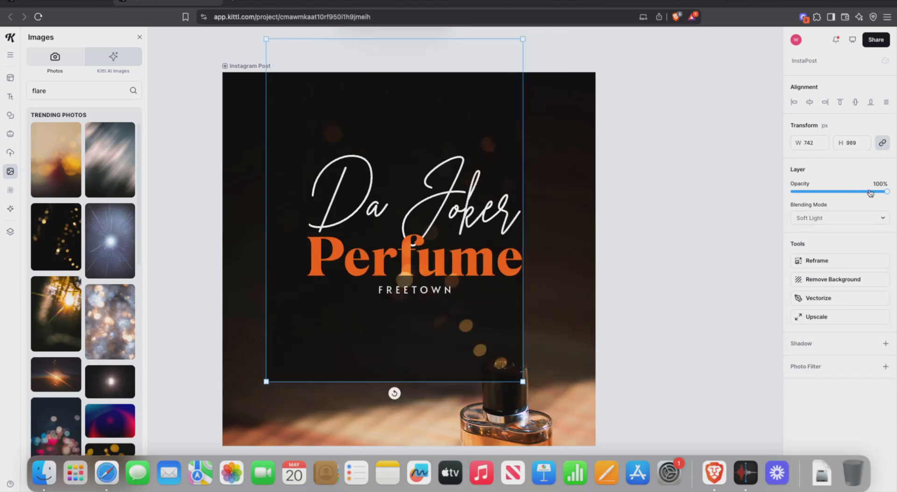
{"action": "left_click_drag", "start_coordinate": [887, 187], "coordinate": [849, 192]}
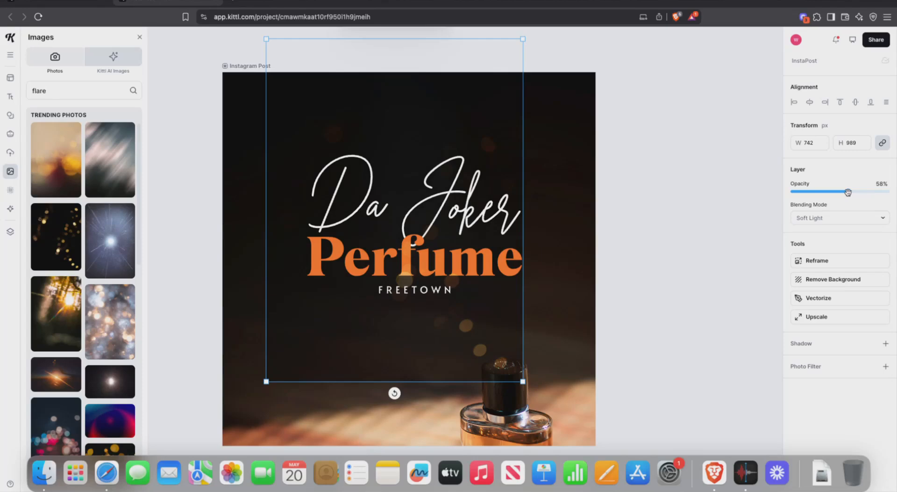
Step: Enlarge and re-centre the bokeh overlay over the whole post, settling its opacity near 49%
{"action": "left_click", "coordinate": [613, 248]}
{"action": "left_click_drag", "start_coordinate": [498, 363], "coordinate": [518, 323]}
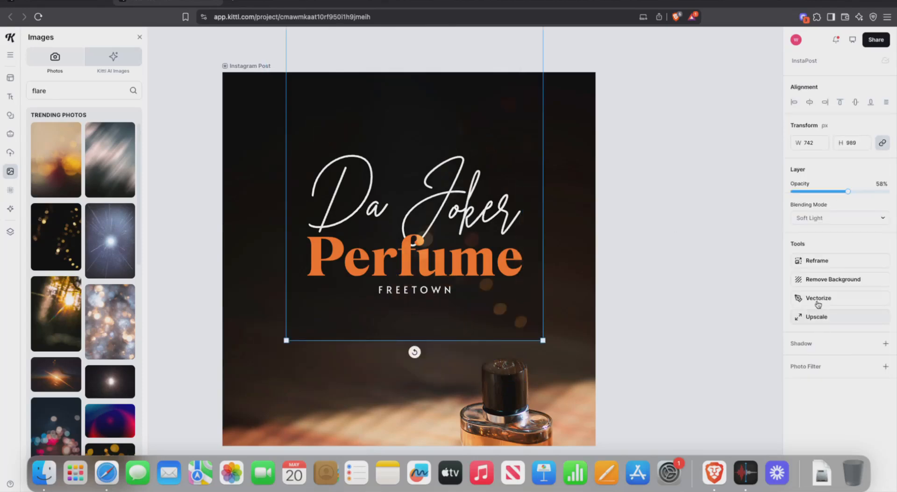
{"action": "left_click", "coordinate": [821, 280]}
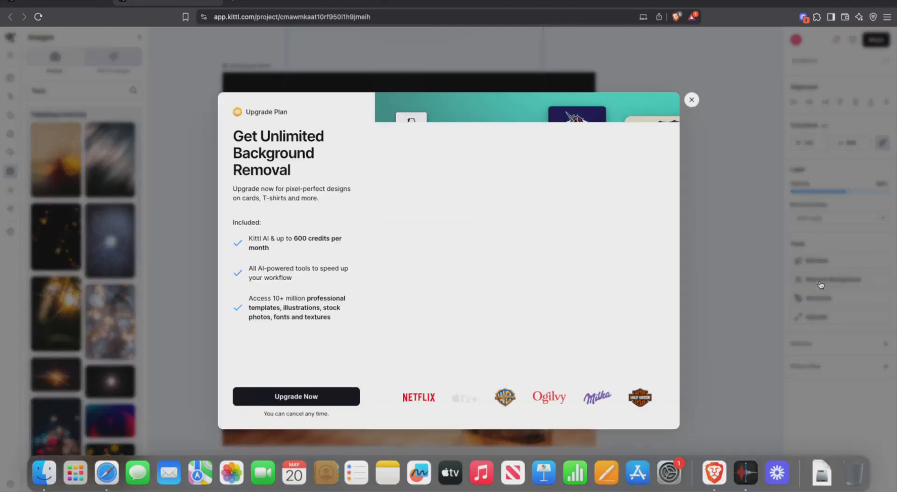
{"action": "left_click", "coordinate": [690, 100]}
{"action": "left_click_drag", "start_coordinate": [507, 153], "coordinate": [410, 245]}
{"action": "left_click_drag", "start_coordinate": [481, 80], "coordinate": [563, 172]}
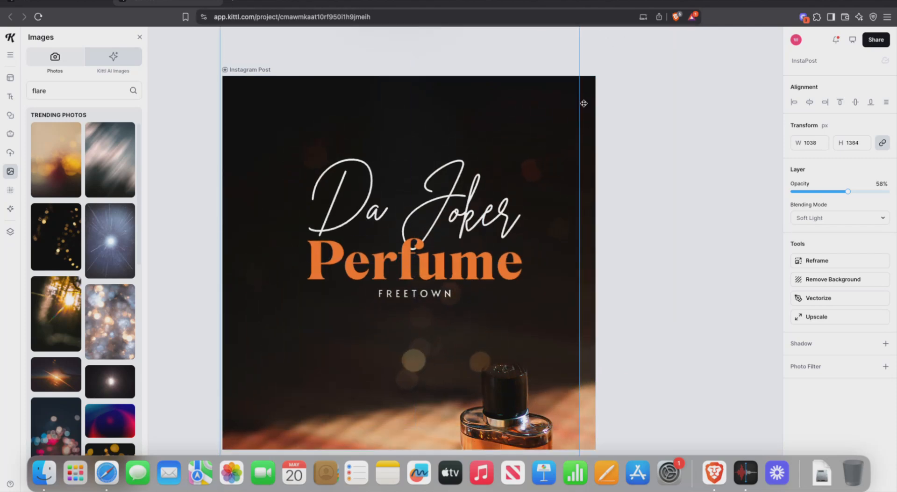
{"action": "scroll", "coordinate": [587, 133], "scroll_direction": "up", "scroll_amount": 5}
{"action": "left_click_drag", "start_coordinate": [579, 333], "coordinate": [605, 299]}
{"action": "scroll", "coordinate": [605, 299], "scroll_direction": "down", "scroll_amount": 6}
{"action": "mouse_move", "coordinate": [850, 189]}
{"action": "left_mouse_down"}
{"action": "mouse_move", "coordinate": [873, 195]}
{"action": "mouse_move", "coordinate": [840, 201]}
{"action": "left_mouse_up"}
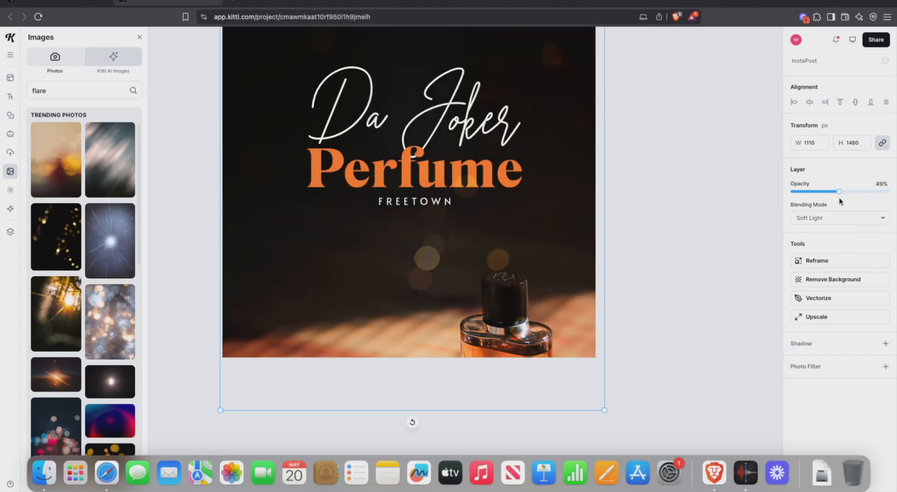
{"action": "left_click", "coordinate": [710, 225]}
{"action": "scroll", "coordinate": [709, 228], "scroll_direction": "up", "scroll_amount": 3}
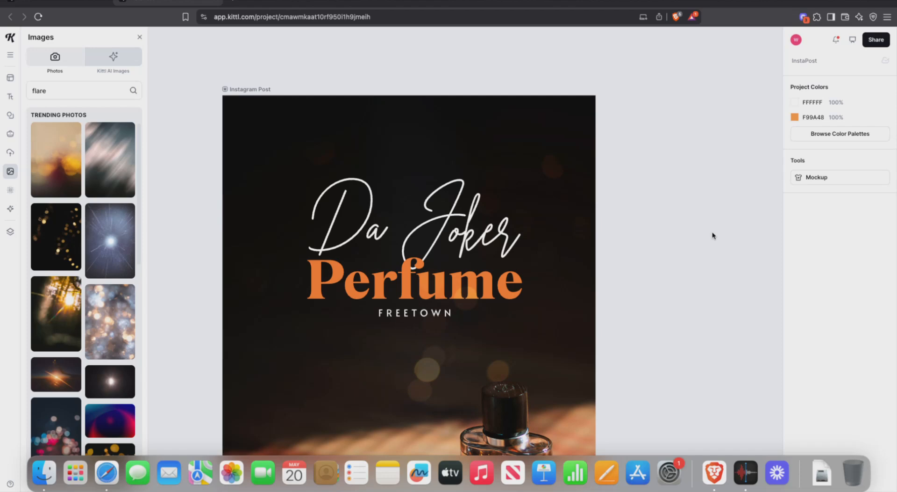
Step: Add the blurred light-streak photo and scale it to cover the entire post
{"action": "left_click", "coordinate": [110, 159]}
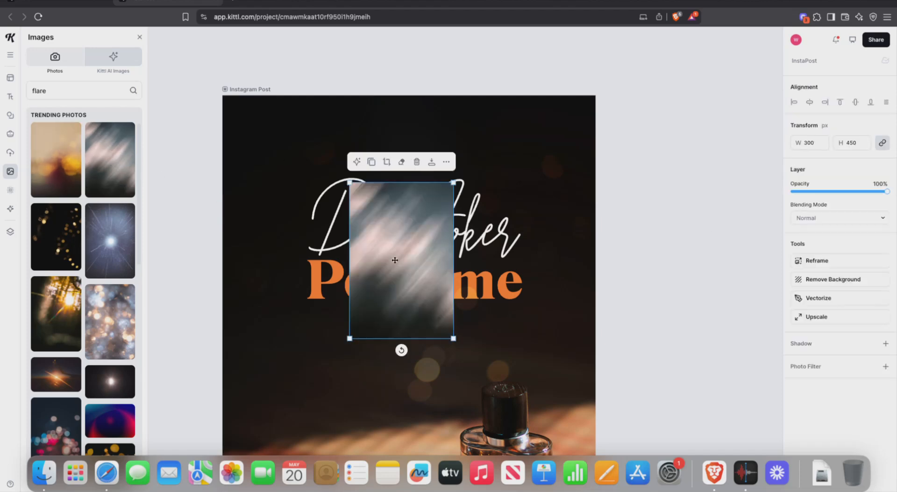
{"action": "left_click_drag", "start_coordinate": [351, 182], "coordinate": [281, 80]}
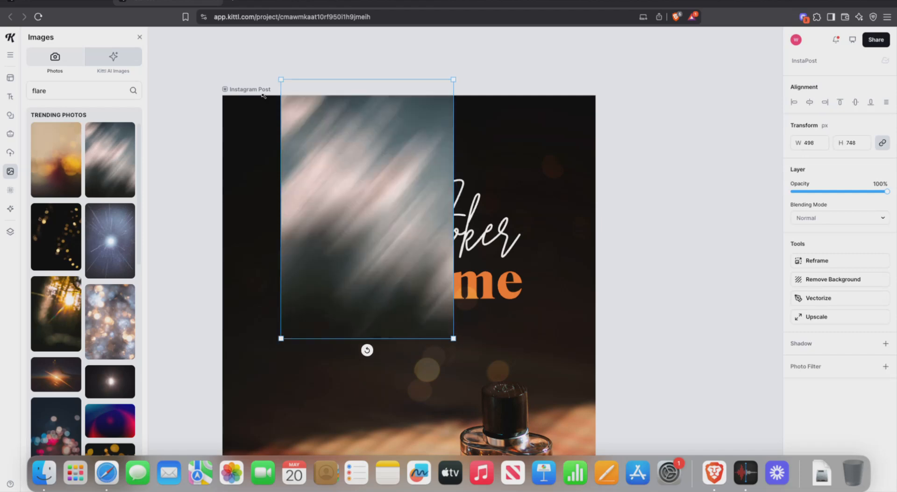
{"action": "left_click_drag", "start_coordinate": [341, 194], "coordinate": [270, 216]}
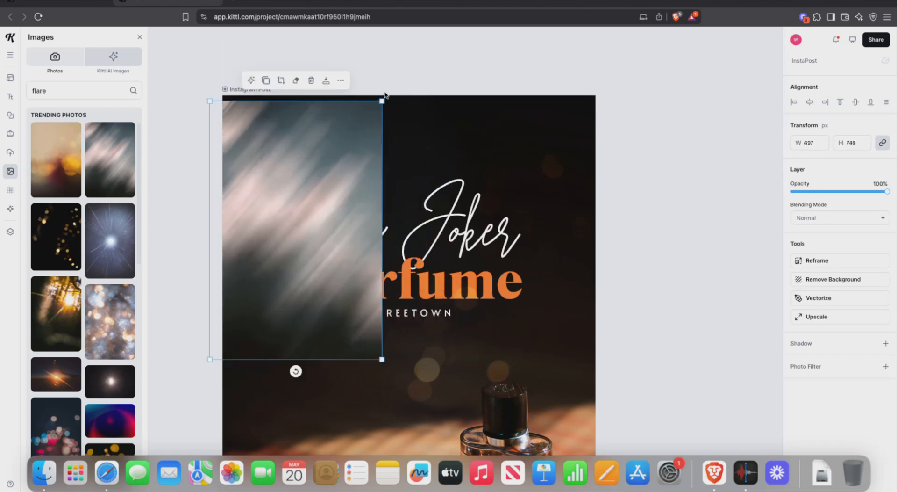
{"action": "left_click_drag", "start_coordinate": [383, 100], "coordinate": [631, 6]}
{"action": "left_click_drag", "start_coordinate": [381, 184], "coordinate": [394, 343]}
{"action": "left_click_drag", "start_coordinate": [537, 45], "coordinate": [581, 28]}
{"action": "left_click_drag", "start_coordinate": [462, 234], "coordinate": [461, 257]}
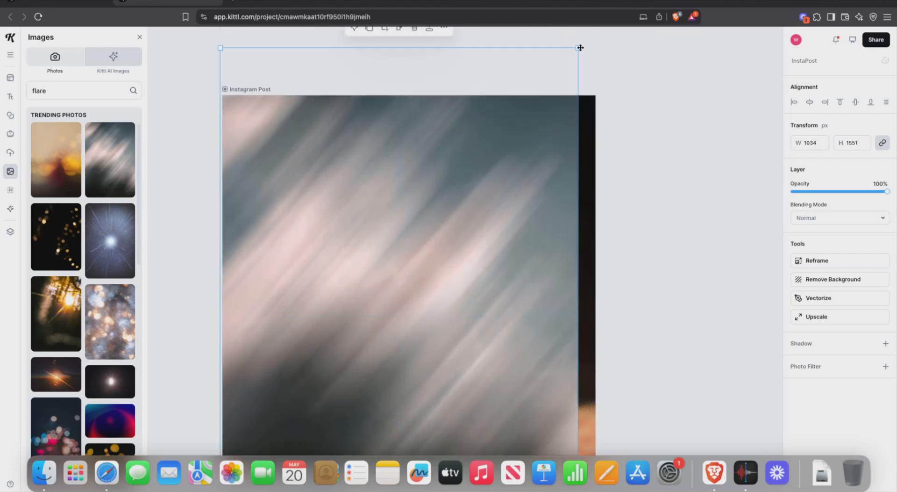
{"action": "left_click_drag", "start_coordinate": [581, 48], "coordinate": [593, 34]}
{"action": "left_click_drag", "start_coordinate": [556, 122], "coordinate": [521, 218]}
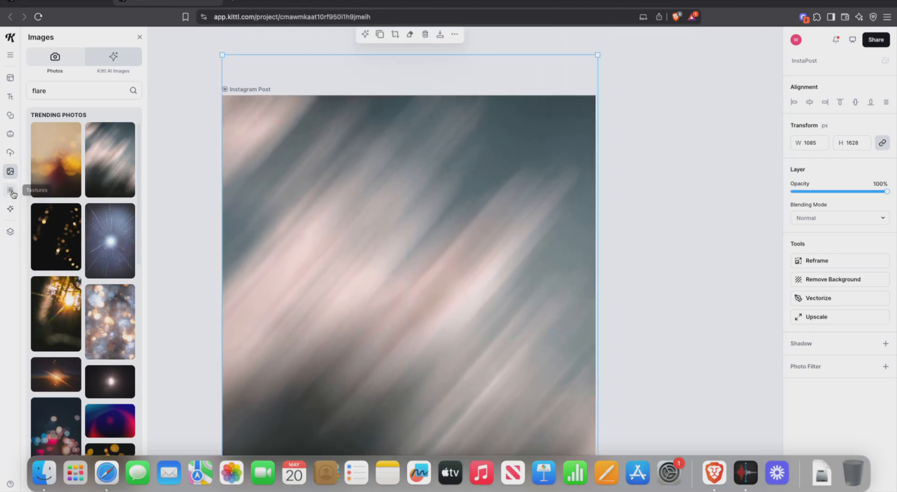
Step: Move the light-streak layer below the text layers and fade it to 23% opacity
{"action": "mouse_move", "coordinate": [13, 198]}
{"action": "left_click", "coordinate": [10, 232]}
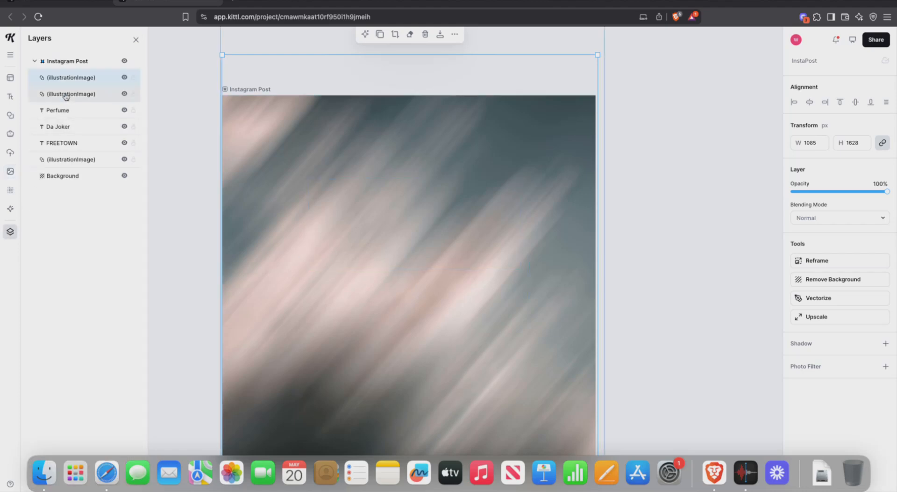
{"action": "left_click_drag", "start_coordinate": [62, 80], "coordinate": [84, 143]}
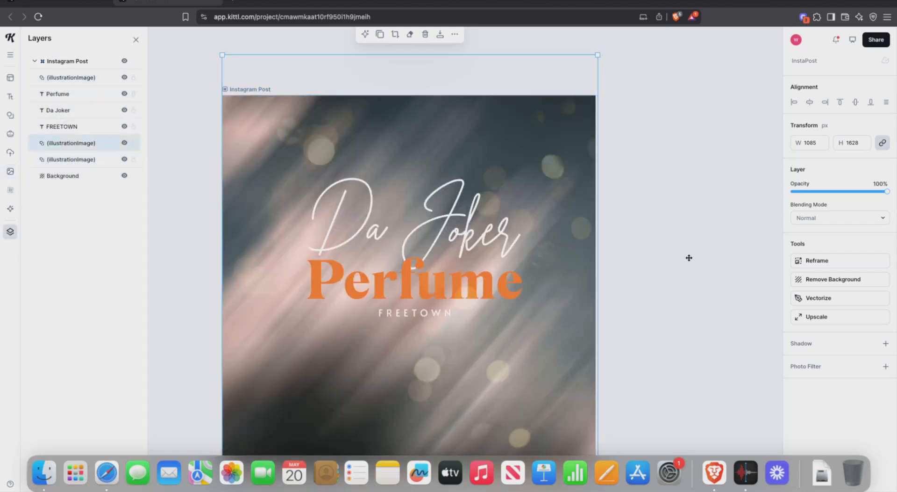
{"action": "left_click_drag", "start_coordinate": [888, 190], "coordinate": [815, 193]}
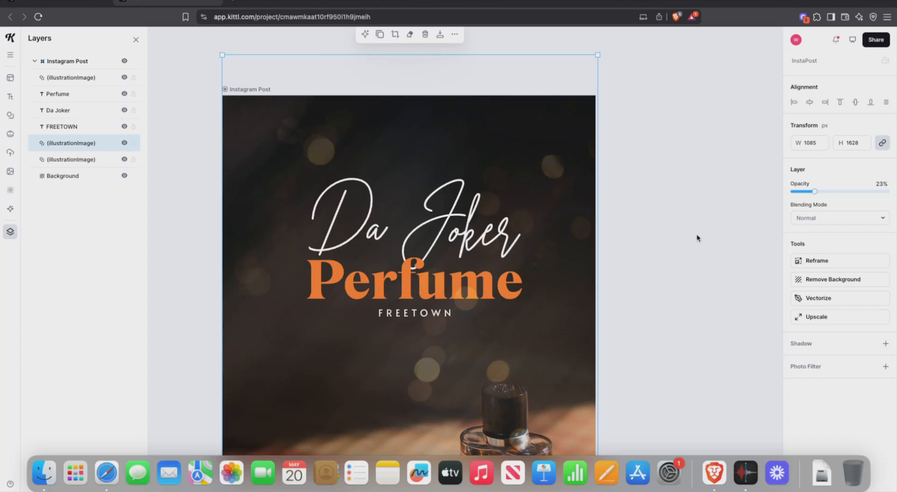
{"action": "left_click", "coordinate": [727, 228]}
{"action": "scroll", "coordinate": [701, 227], "scroll_direction": "down", "scroll_amount": 5}
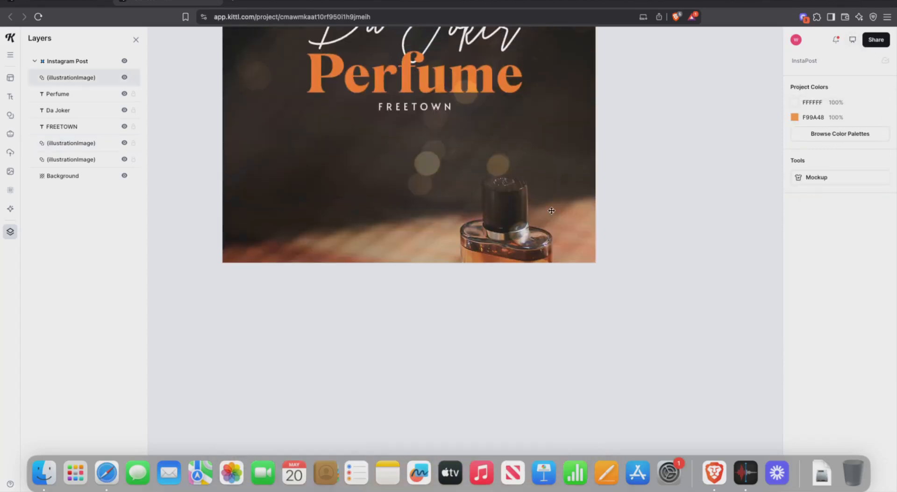
{"action": "scroll", "coordinate": [606, 158], "scroll_direction": "up", "scroll_amount": 3}
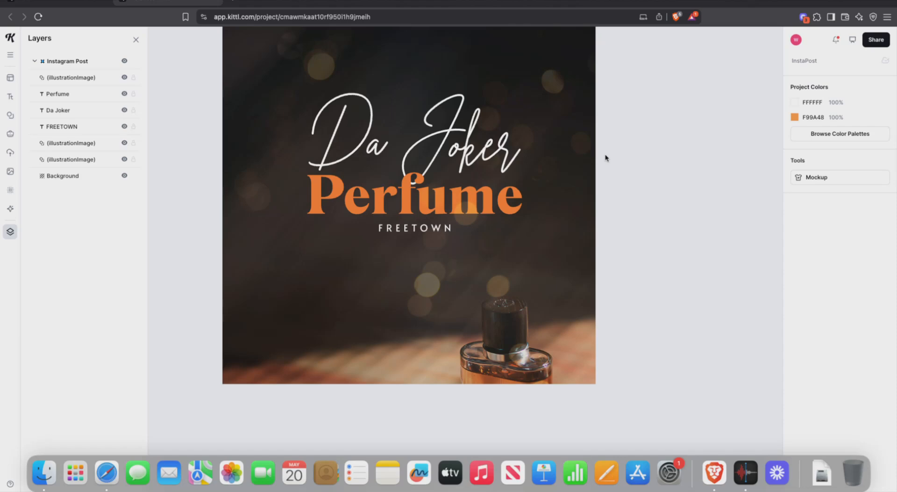
{"action": "scroll", "coordinate": [605, 158], "scroll_direction": "left", "scroll_amount": 10}
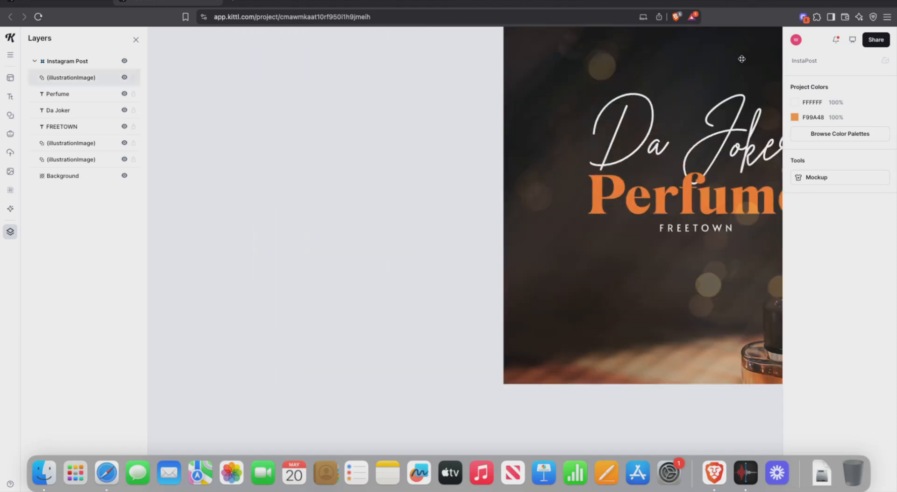
{"action": "scroll", "coordinate": [660, 85], "scroll_direction": "right", "scroll_amount": 10}
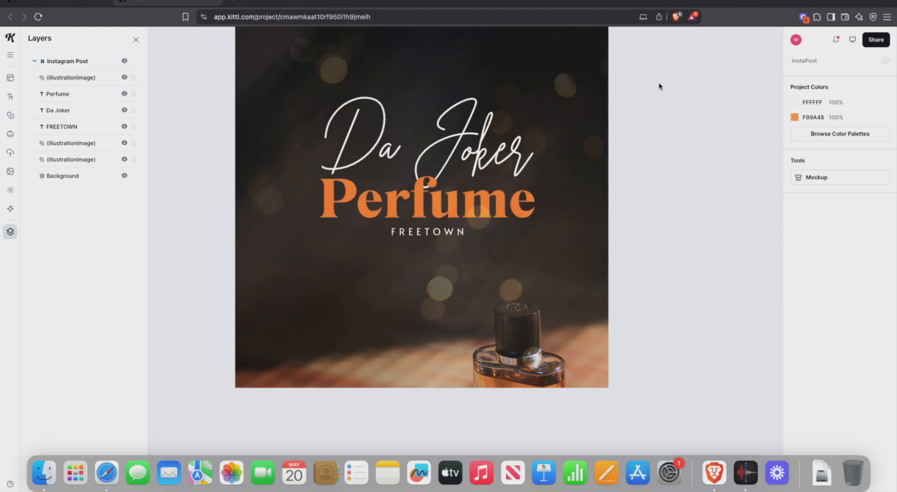
{"action": "scroll", "coordinate": [659, 87], "scroll_direction": "up", "scroll_amount": 3}
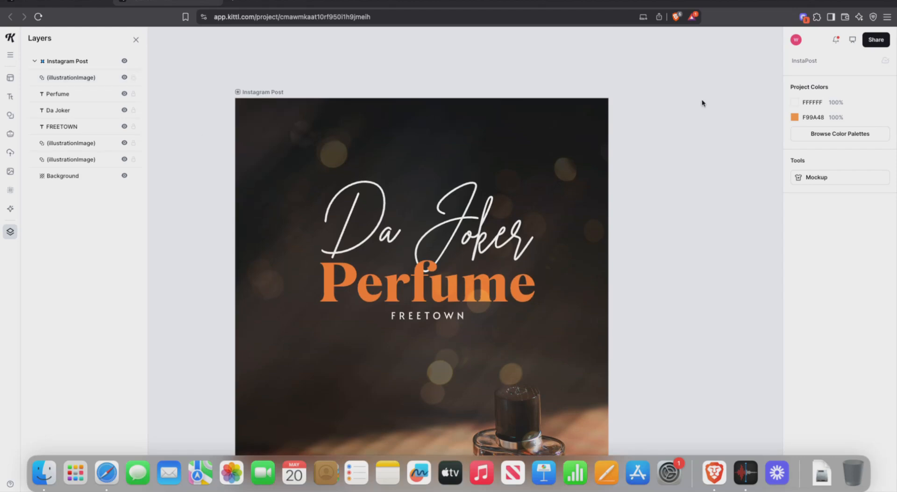
Step: Download the Instagram Post artboard as an 800×800 PNG named InstaPost into Downloads
{"action": "left_click", "coordinate": [871, 43]}
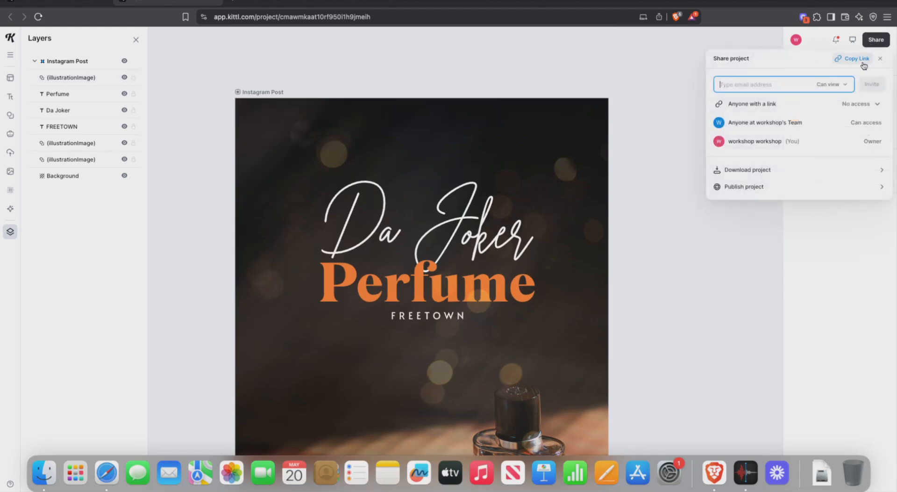
{"action": "left_click", "coordinate": [817, 169]}
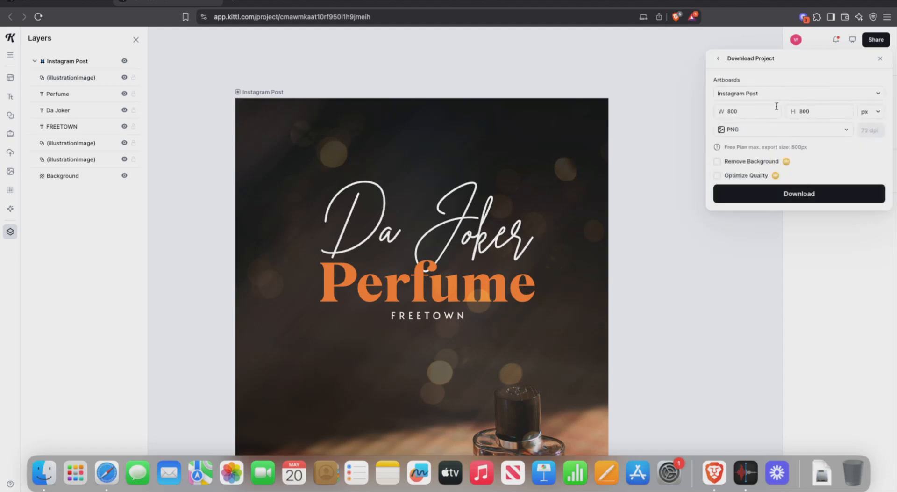
{"action": "left_click", "coordinate": [744, 133]}
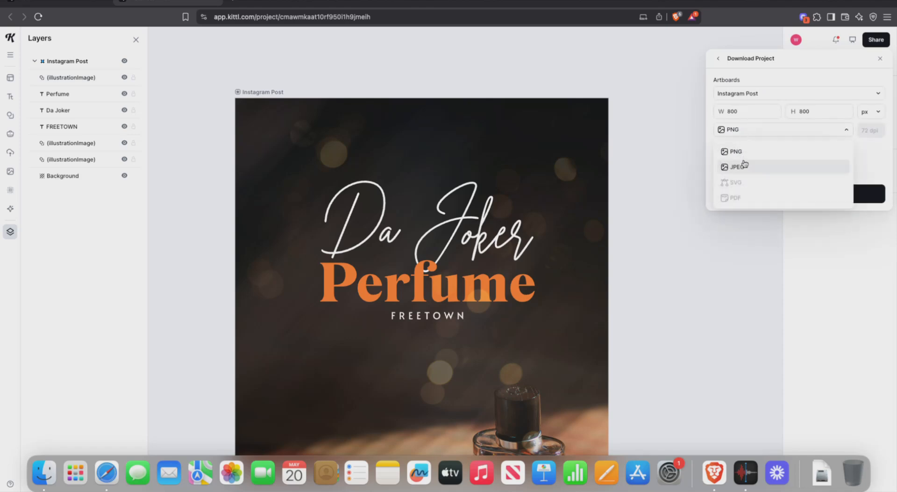
{"action": "left_click", "coordinate": [787, 79]}
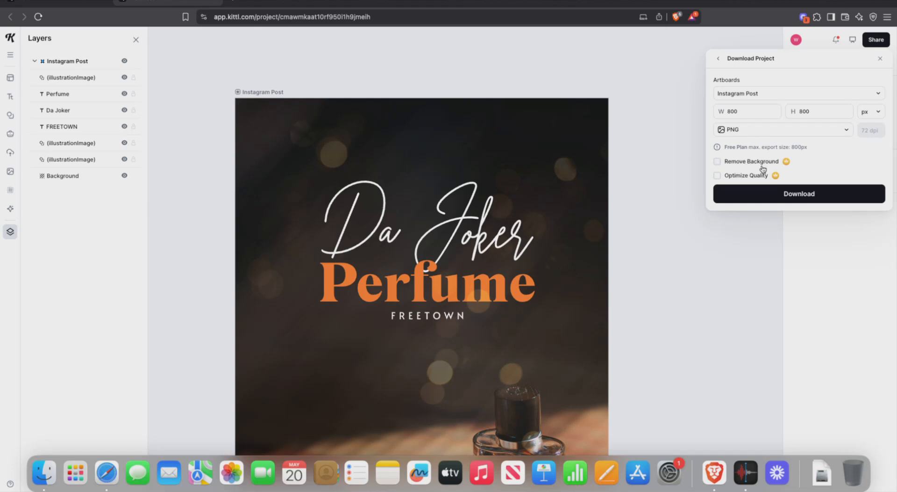
{"action": "left_click", "coordinate": [767, 189]}
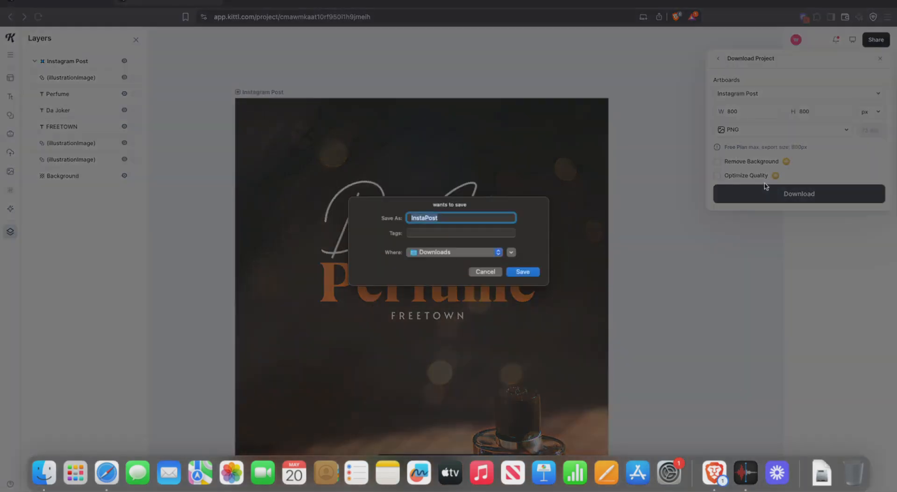
{"action": "left_click", "coordinate": [518, 271]}
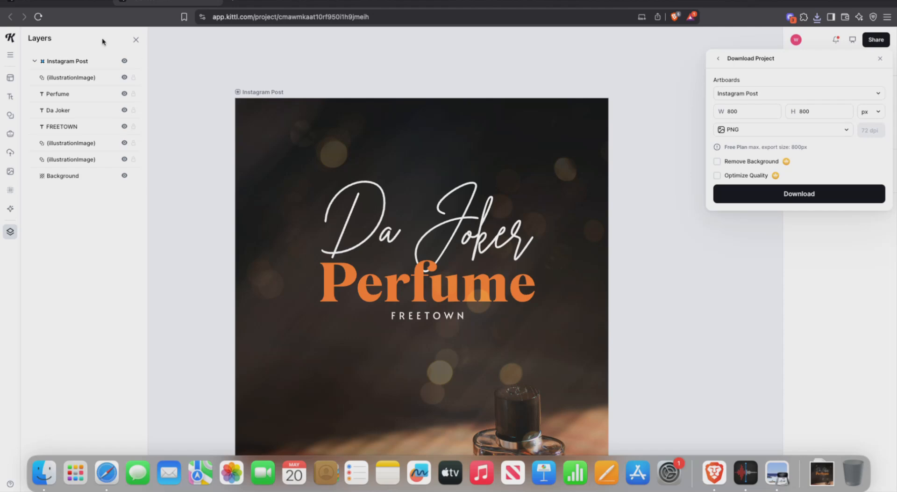
Step: Close the download settings and undo five edits to remove the bokeh and light-streak overlays
{"action": "left_click", "coordinate": [164, 86]}
{"action": "key", "text": "super+z"}
{"action": "key", "text": "super+z"}
{"action": "key", "text": "super+z"}
{"action": "key", "text": "super+z"}
{"action": "key", "text": "super+z"}
{"action": "key", "text": "super+z"}
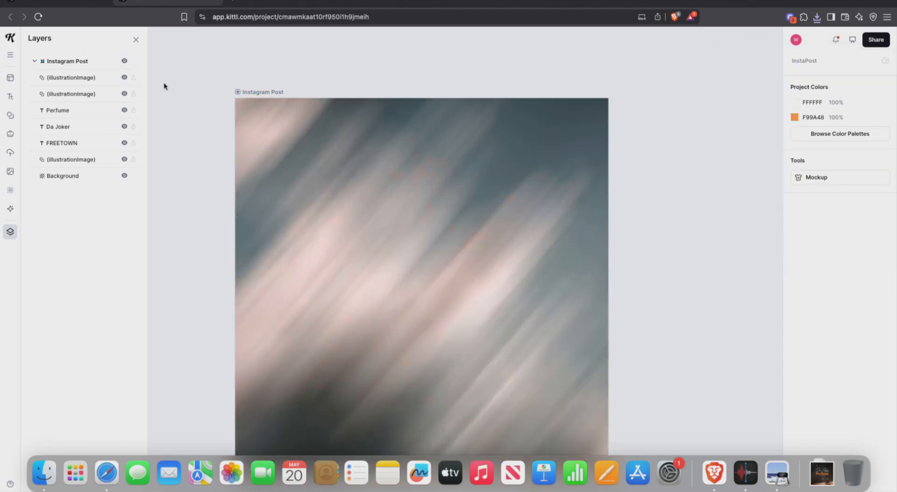
{"action": "key", "text": "super+z"}
{"action": "key", "text": "super+z"}
{"action": "key", "text": "super+z"}
{"action": "key", "text": "super+z"}
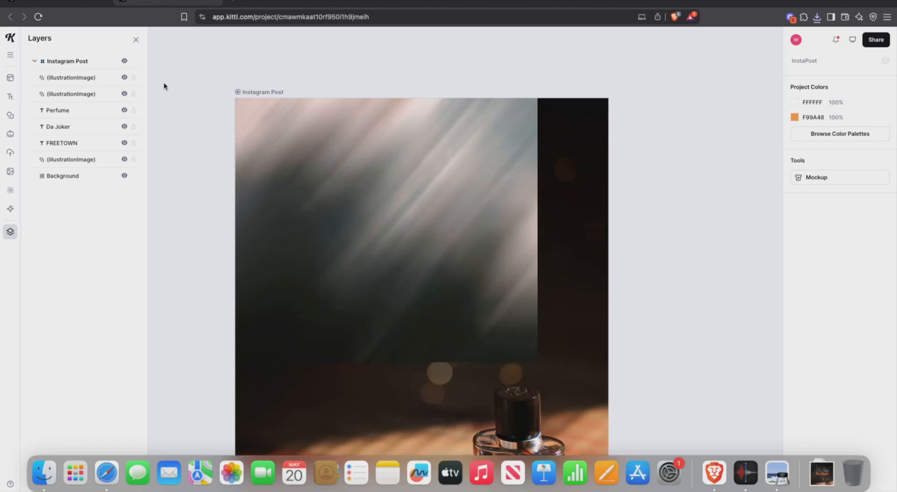
{"action": "key", "text": "super+z"}
{"action": "key", "text": "super+z"}
{"action": "key", "text": "super+z"}
{"action": "key", "text": "super+z"}
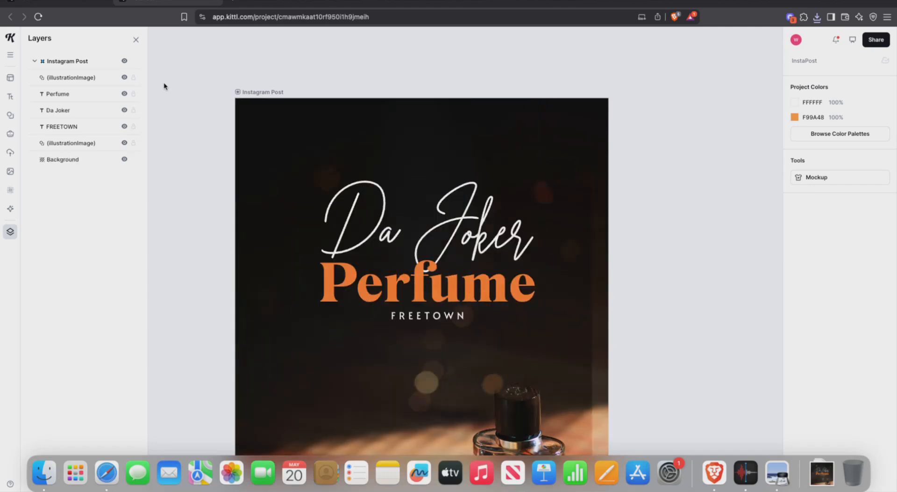
{"action": "key", "text": "super+z"}
{"action": "key", "text": "super+z"}
{"action": "key", "text": "super+z"}
{"action": "key", "text": "super+z"}
{"action": "key", "text": "super+z"}
{"action": "key", "text": "super+z"}
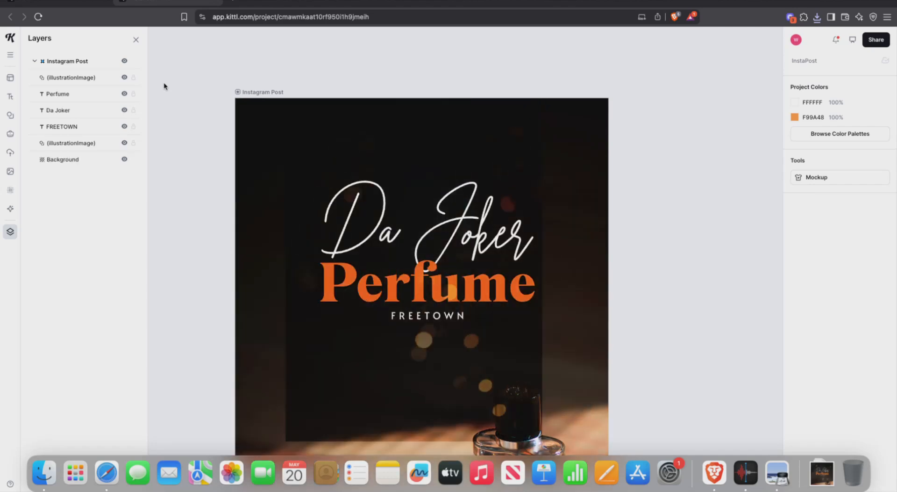
{"action": "key", "text": "super+z"}
{"action": "key", "text": "super+z"}
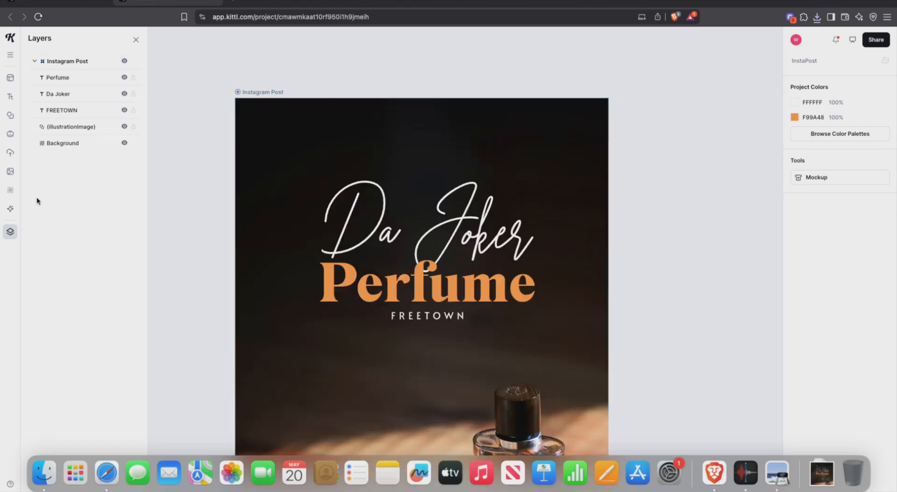
{"action": "left_click", "coordinate": [11, 172]}
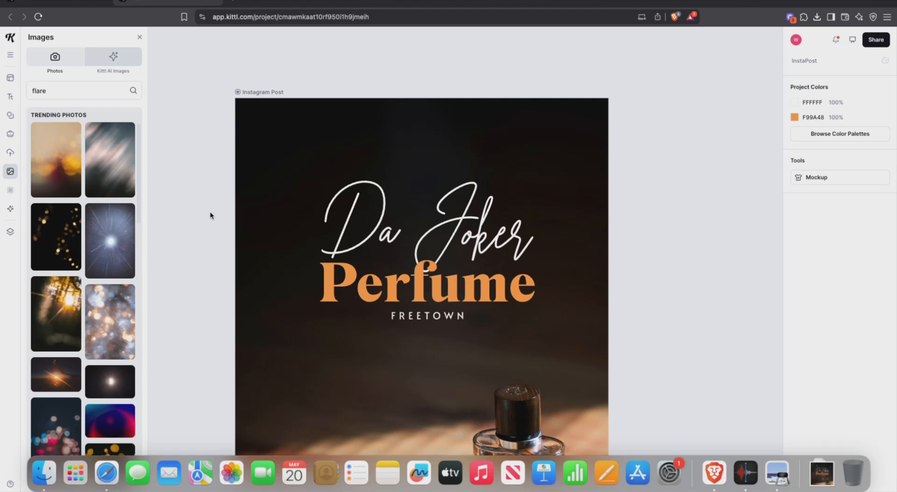
Step: Add the gold bokeh photo and enlarge it to cover the whole post
{"action": "left_click", "coordinate": [49, 243]}
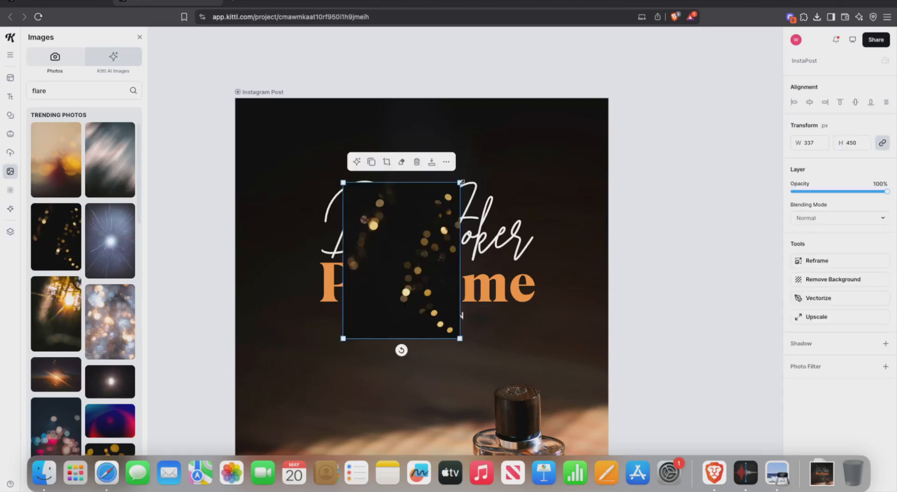
{"action": "left_click_drag", "start_coordinate": [459, 177], "coordinate": [641, 63]}
{"action": "left_click_drag", "start_coordinate": [342, 286], "coordinate": [234, 367]}
{"action": "scroll", "coordinate": [415, 200], "scroll_direction": "down", "scroll_amount": 10}
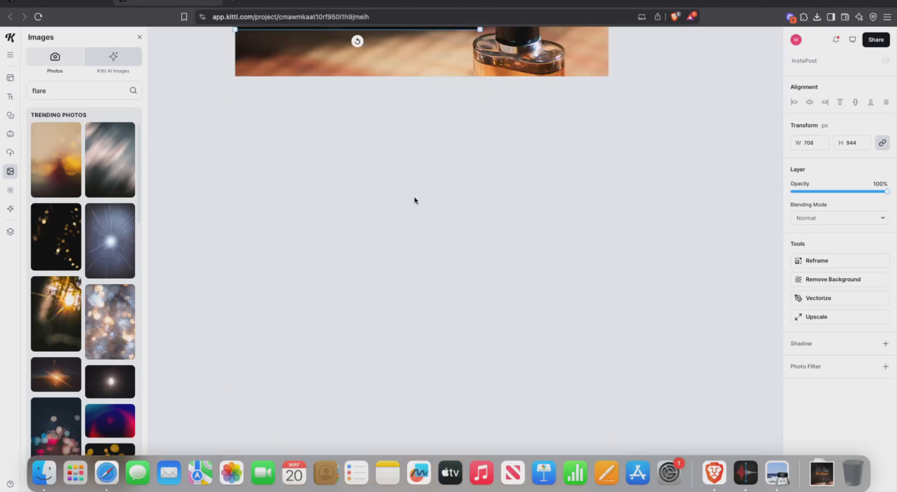
{"action": "scroll", "coordinate": [457, 202], "scroll_direction": "up", "scroll_amount": 8}
{"action": "left_click_drag", "start_coordinate": [480, 388], "coordinate": [674, 486]}
{"action": "left_click", "coordinate": [676, 213]}
{"action": "left_click", "coordinate": [509, 229]}
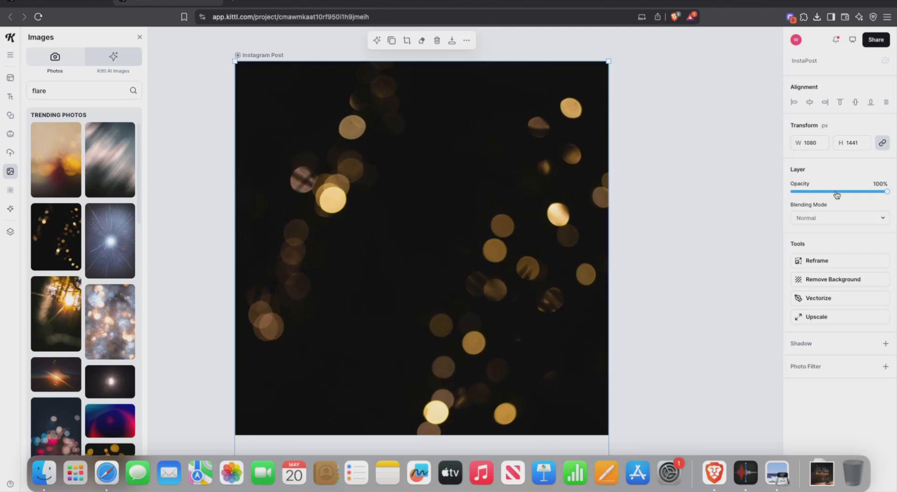
Step: Blend the gold bokeh in Soft Light and add the streaky light photo
{"action": "left_click", "coordinate": [819, 218]}
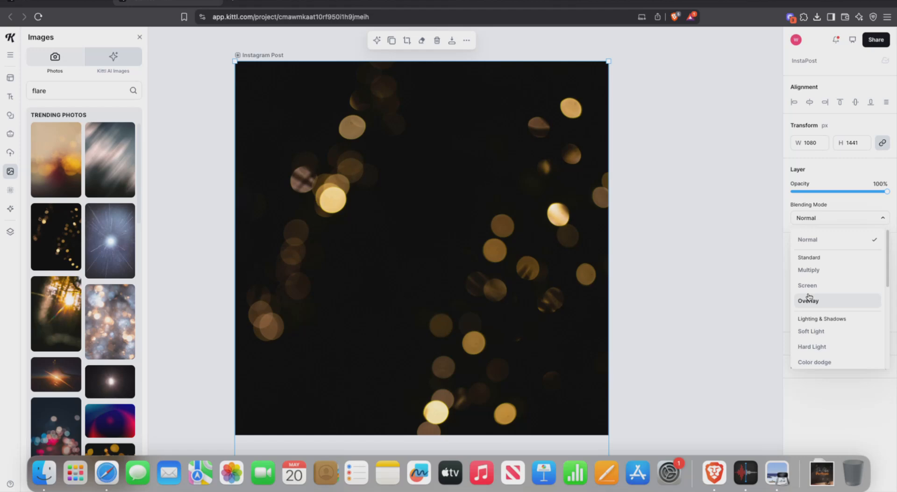
{"action": "left_click", "coordinate": [818, 330]}
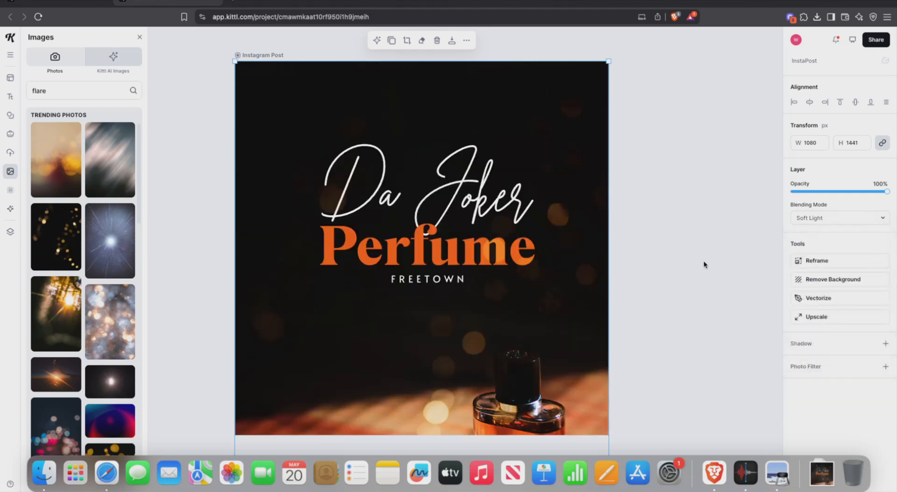
{"action": "left_click", "coordinate": [94, 174]}
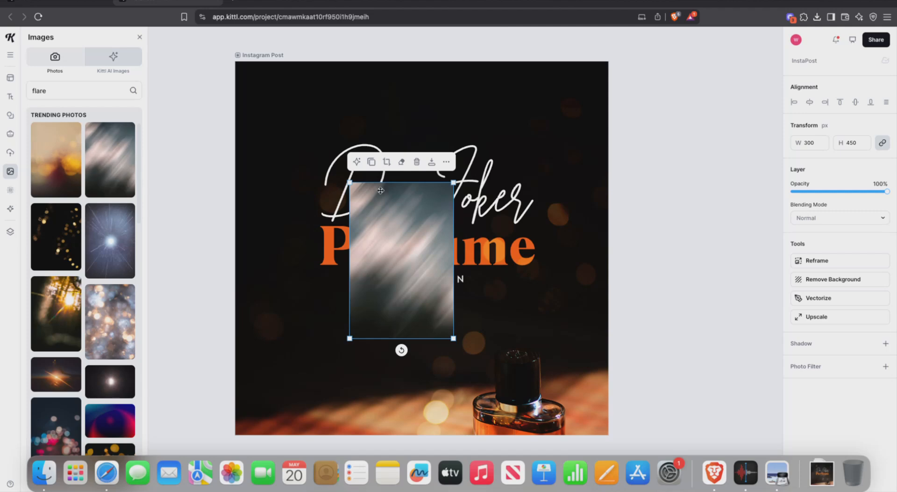
Step: Stretch the light-streak photo so it covers the entire post, aligned to the left edge
{"action": "left_click_drag", "start_coordinate": [349, 182], "coordinate": [207, 36]}
{"action": "left_click_drag", "start_coordinate": [335, 113], "coordinate": [337, 160]}
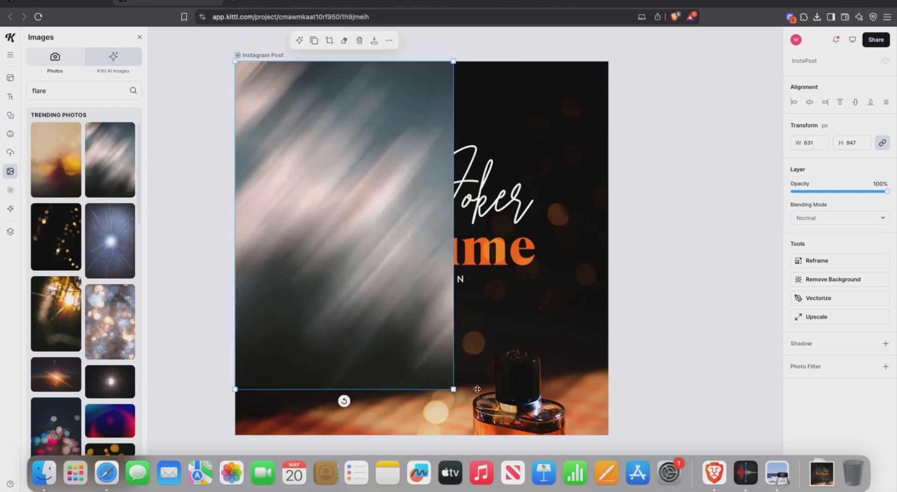
{"action": "mouse_move", "coordinate": [456, 387]}
{"action": "left_mouse_down"}
{"action": "mouse_move", "coordinate": [552, 427]}
{"action": "mouse_move", "coordinate": [458, 356]}
{"action": "mouse_move", "coordinate": [621, 435]}
{"action": "left_mouse_up"}
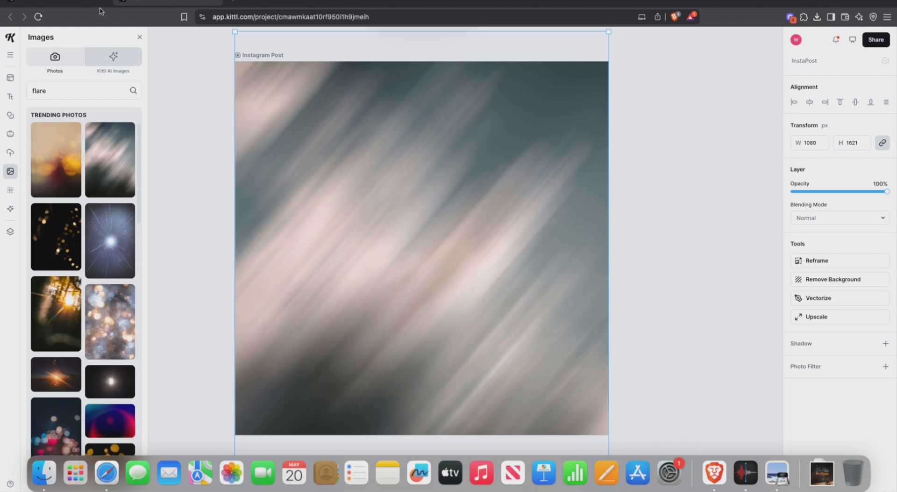
Step: Move the light-streak photo's layer below FREETOWN and lower its opacity to 43%
{"action": "left_click", "coordinate": [10, 231]}
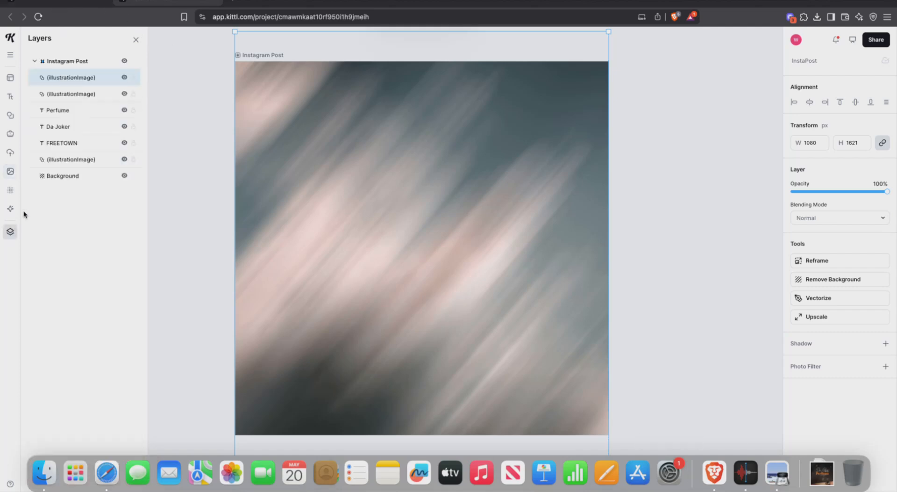
{"action": "left_click_drag", "start_coordinate": [65, 88], "coordinate": [65, 145]}
{"action": "left_click_drag", "start_coordinate": [888, 191], "coordinate": [833, 192]}
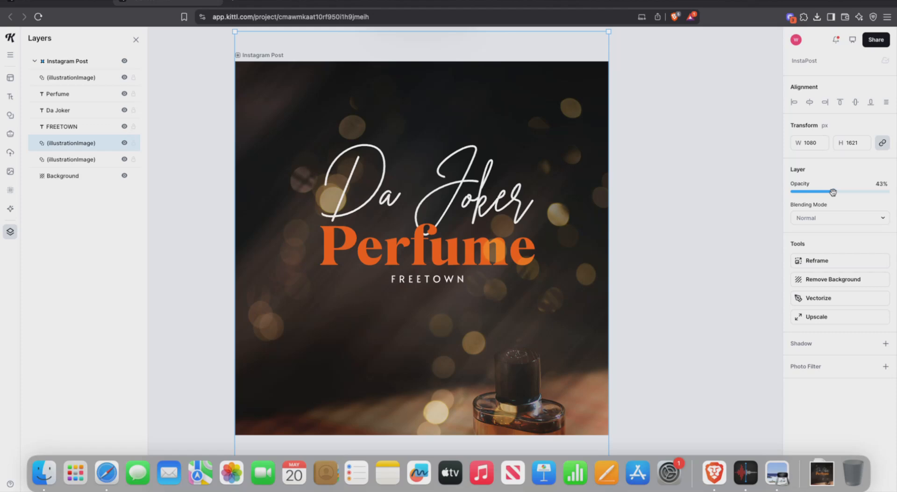
{"action": "left_click", "coordinate": [677, 257]}
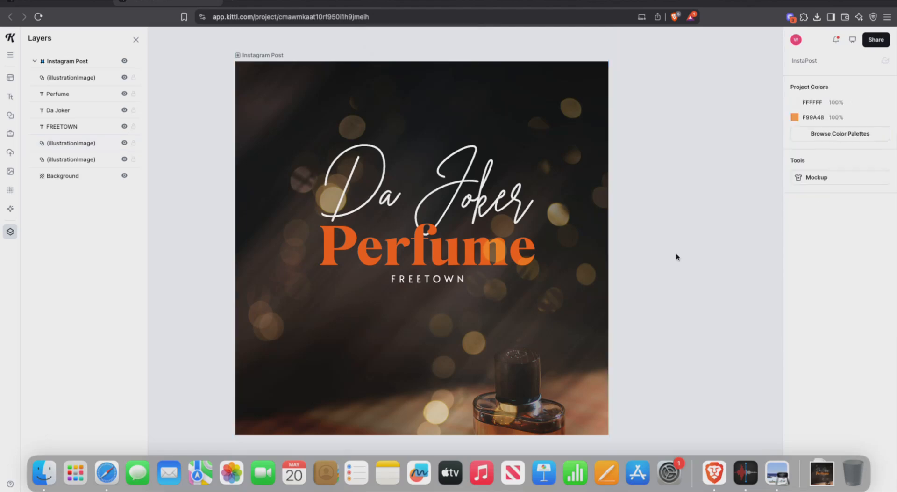